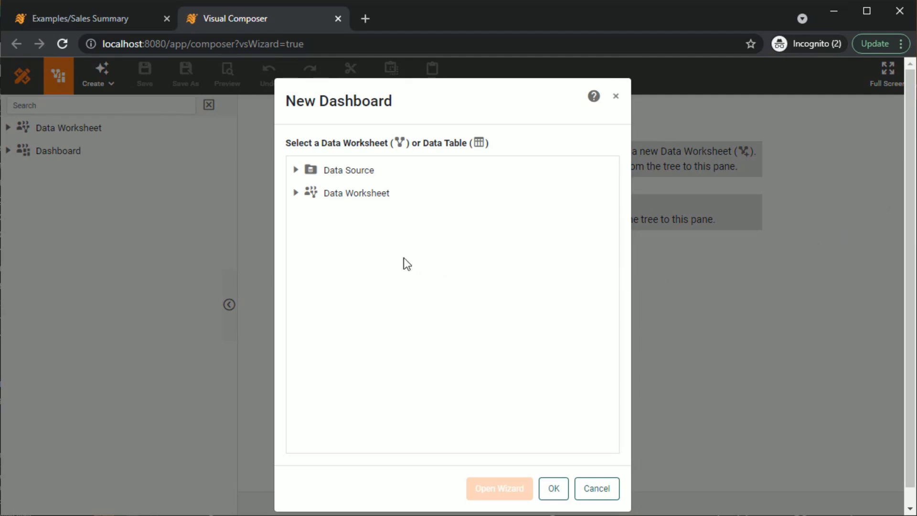
- Start the dashboard wizard using the Sales Explore data worksheet from the Examples folder as the data source
{"action": "left_click", "coordinate": [296, 193]}
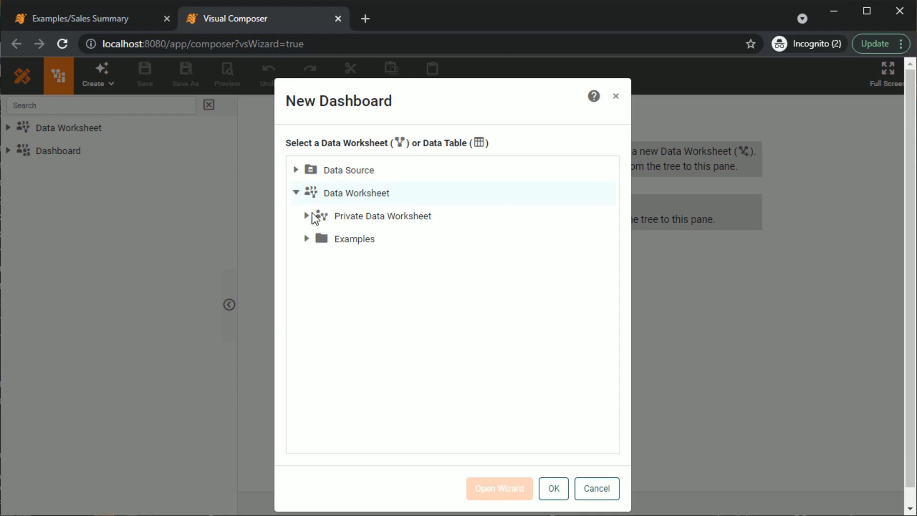
{"action": "left_click", "coordinate": [306, 239]}
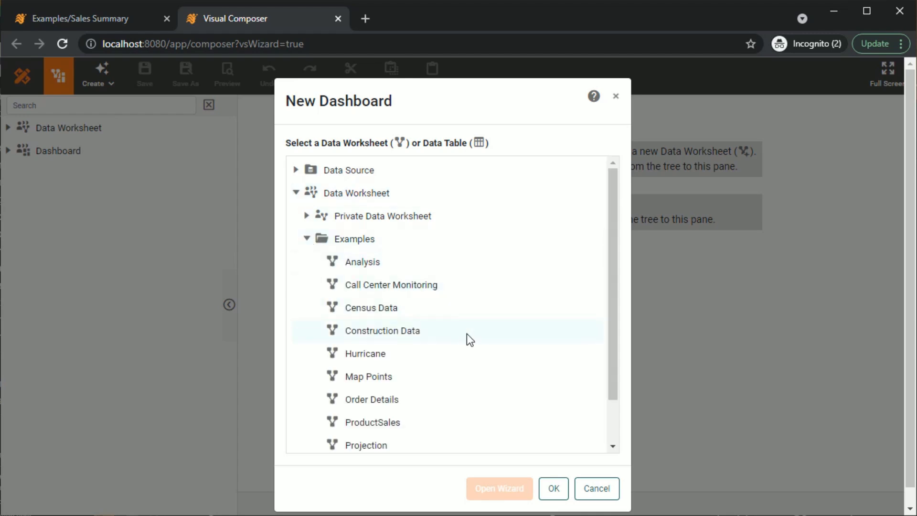
{"action": "scroll", "coordinate": [461, 335], "scroll_direction": "down", "scroll_amount": 2}
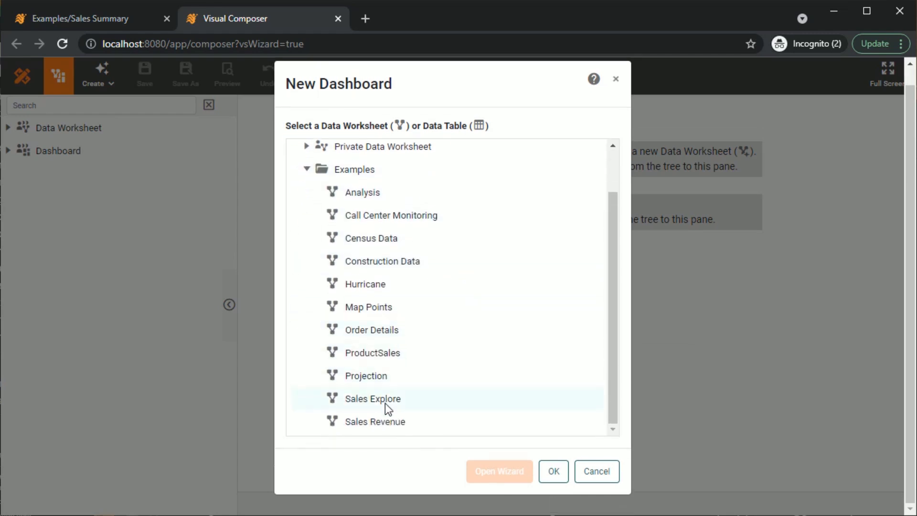
{"action": "left_click", "coordinate": [385, 403]}
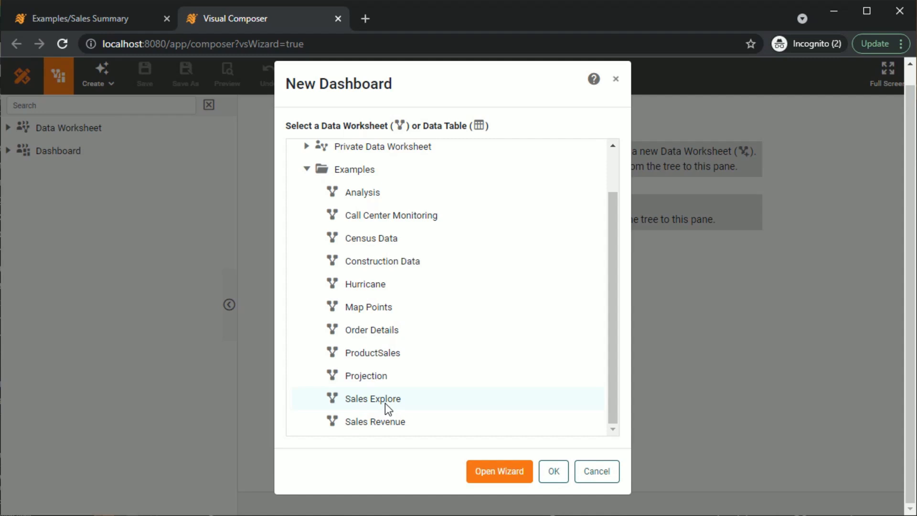
{"action": "left_click", "coordinate": [384, 403]}
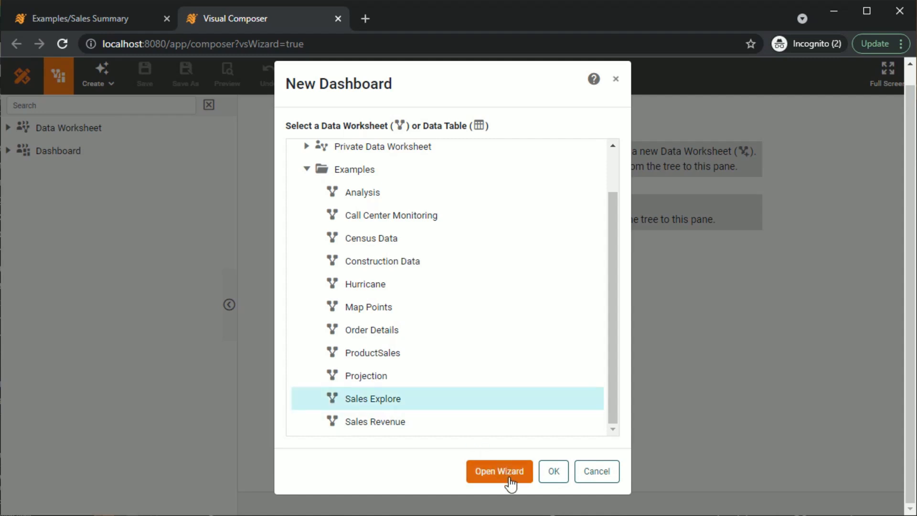
{"action": "left_click", "coordinate": [499, 471]}
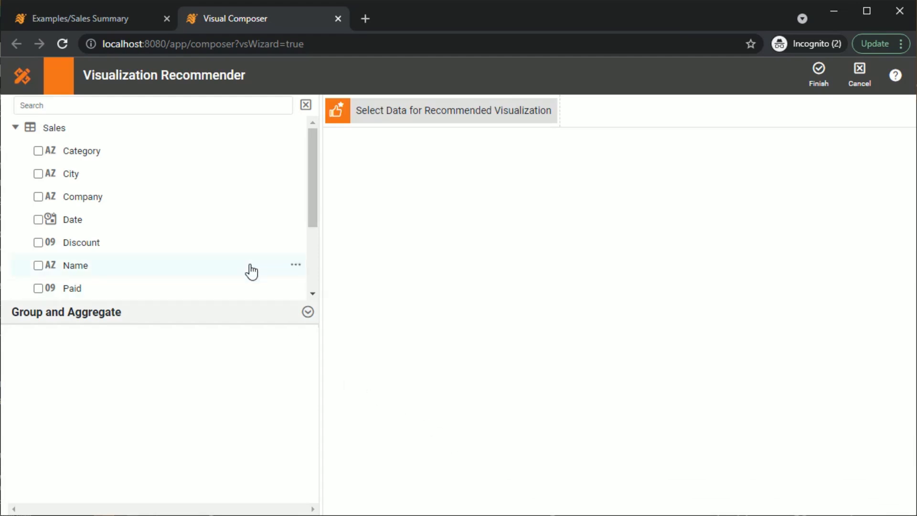
- Build a bar chart of summed Quantity Purchased by Category, compare it with the plain table view, and add the chart to the dashboard
{"action": "left_click", "coordinate": [38, 151]}
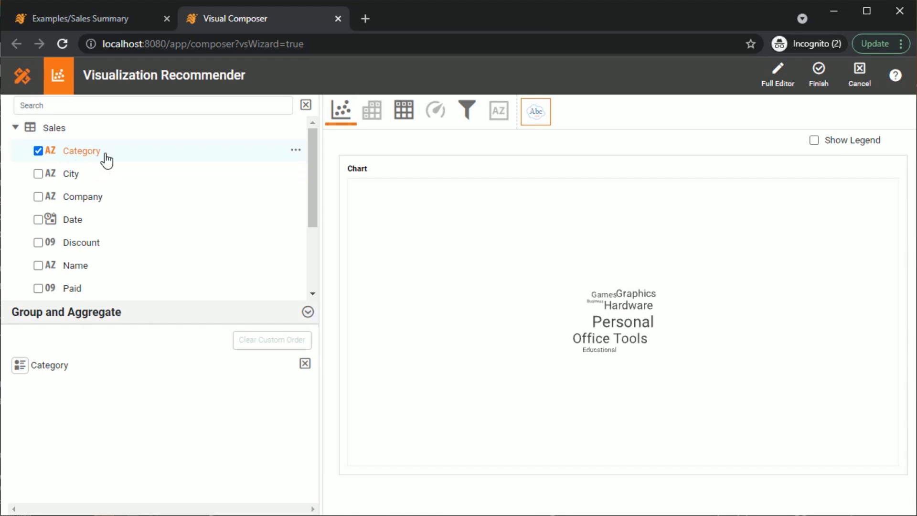
{"action": "scroll", "coordinate": [127, 190], "scroll_direction": "down", "scroll_amount": 3}
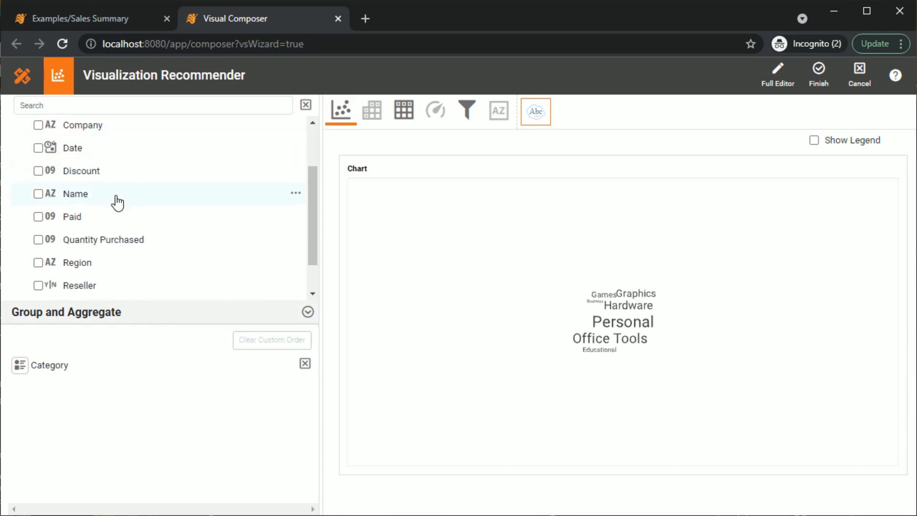
{"action": "left_click", "coordinate": [38, 240]}
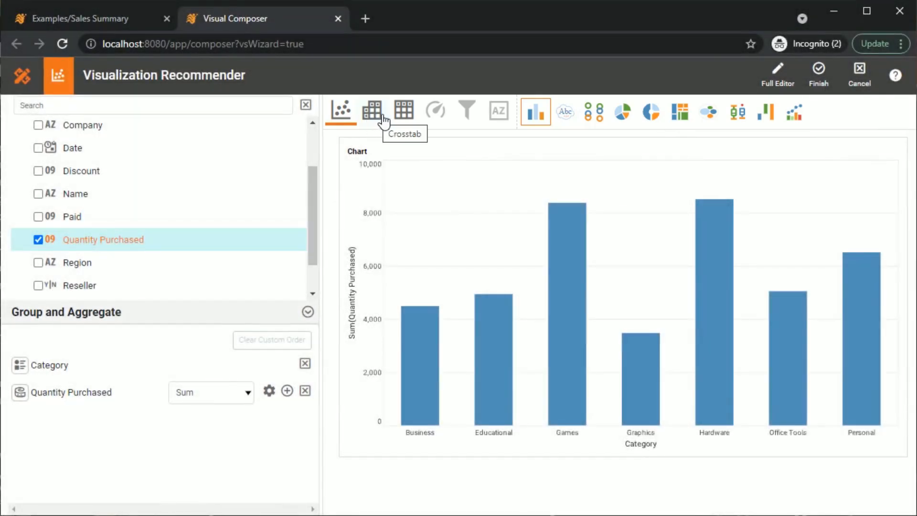
{"action": "left_click", "coordinate": [403, 112]}
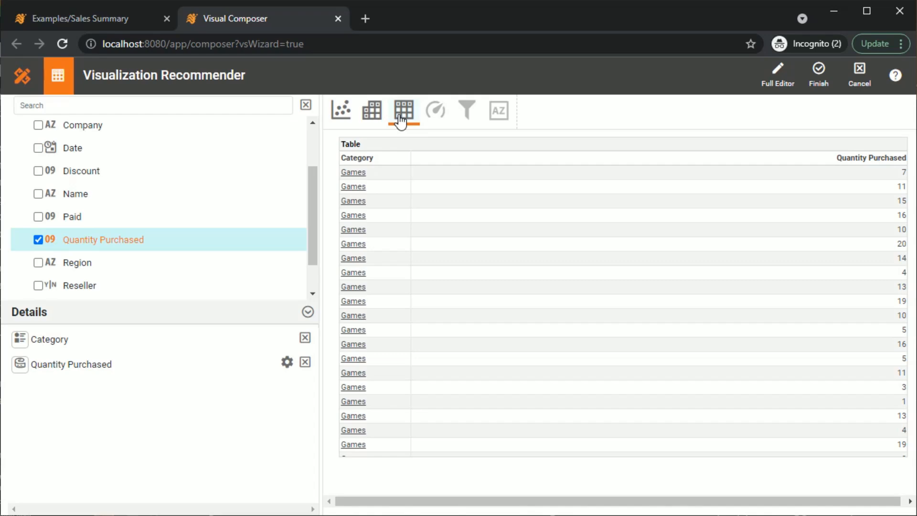
{"action": "left_click", "coordinate": [343, 121]}
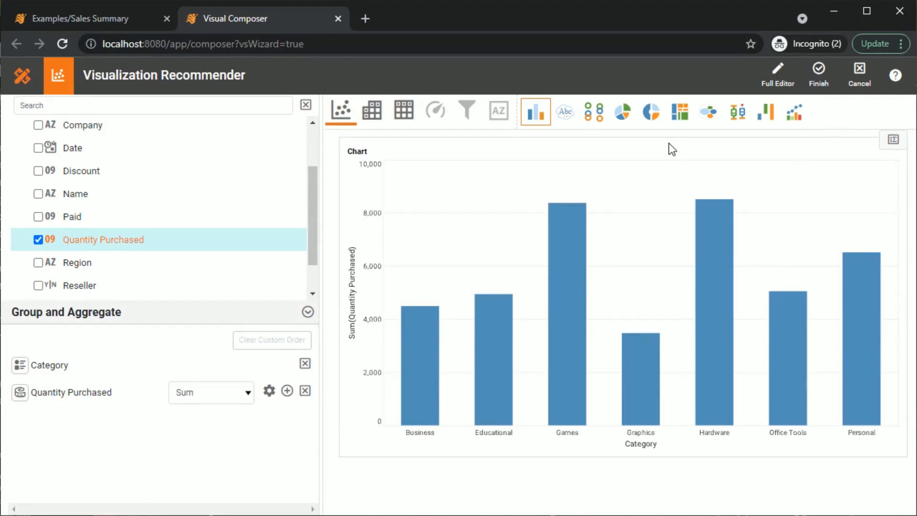
{"action": "left_click", "coordinate": [819, 90]}
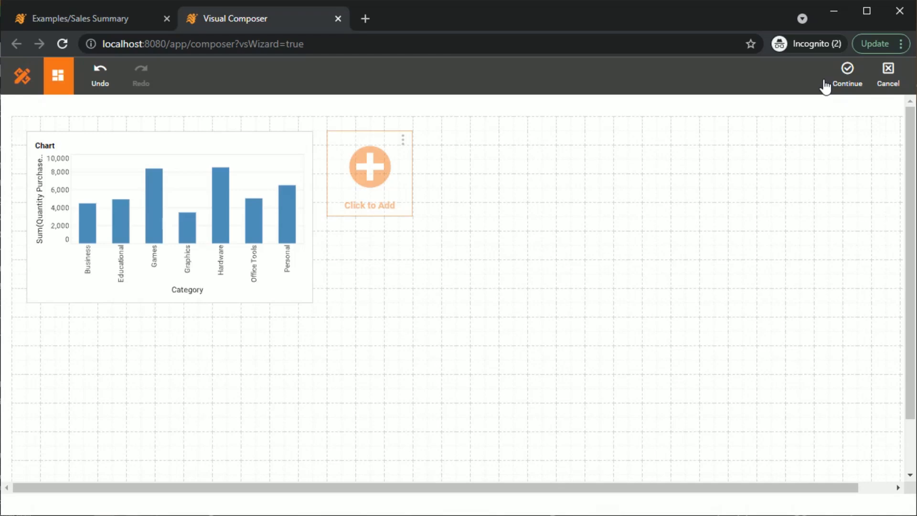
- Add a new assembly that shows the sum of Total as a ring-shaped gauge with the value in its centre
{"action": "mouse_move", "coordinate": [270, 176]}
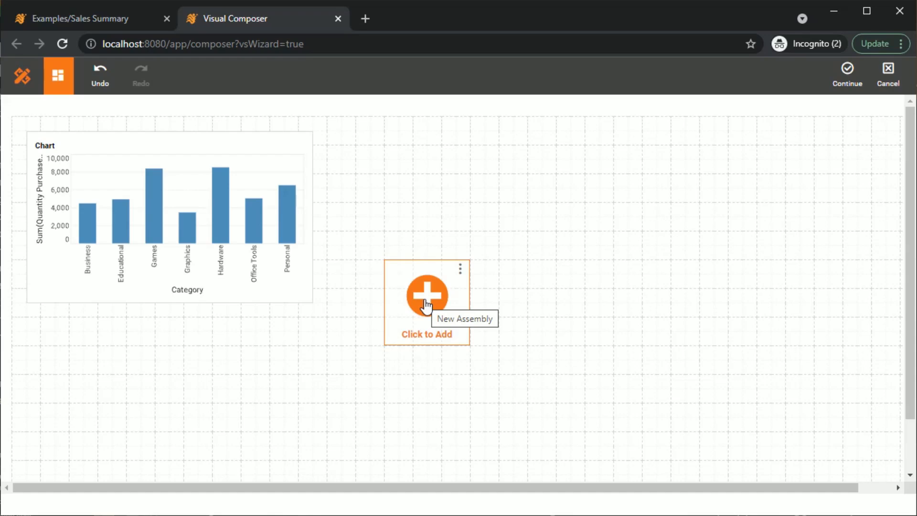
{"action": "left_click", "coordinate": [426, 296]}
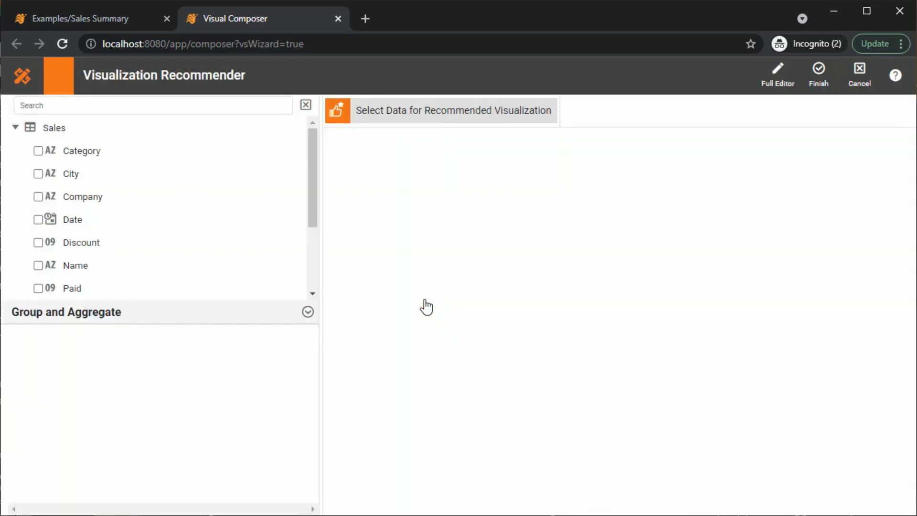
{"action": "scroll", "coordinate": [177, 253], "scroll_direction": "down", "scroll_amount": 3}
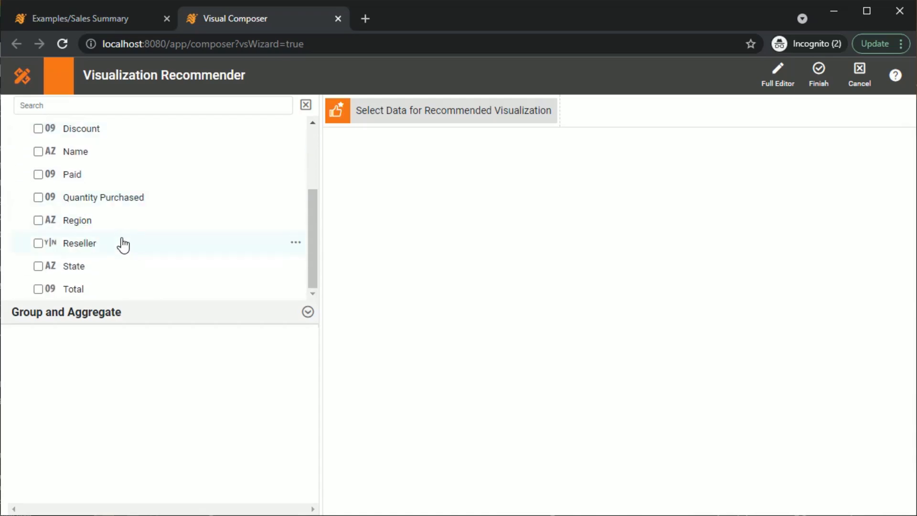
{"action": "left_click", "coordinate": [39, 289]}
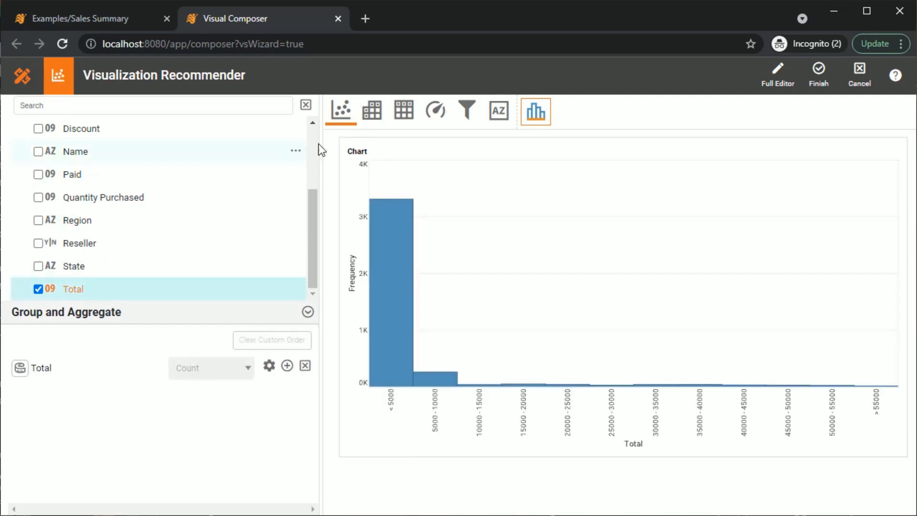
{"action": "left_click", "coordinate": [441, 119]}
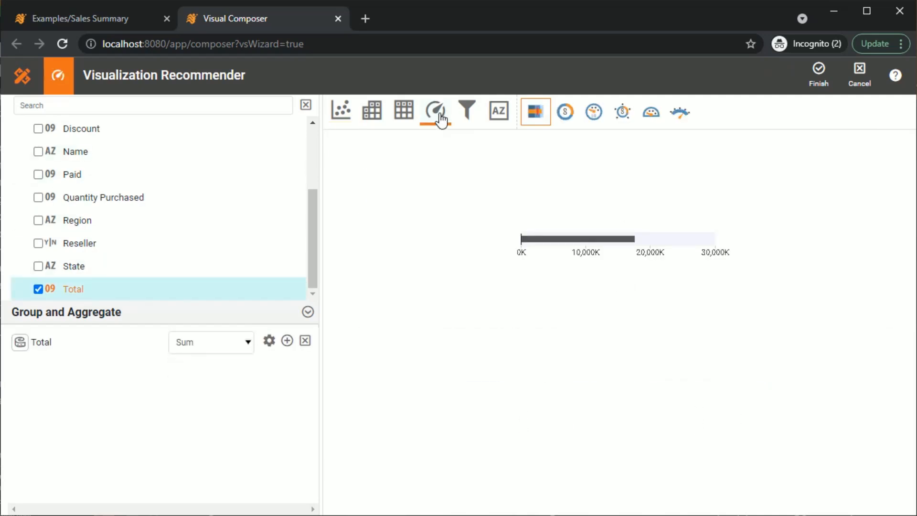
{"action": "left_click", "coordinate": [569, 118]}
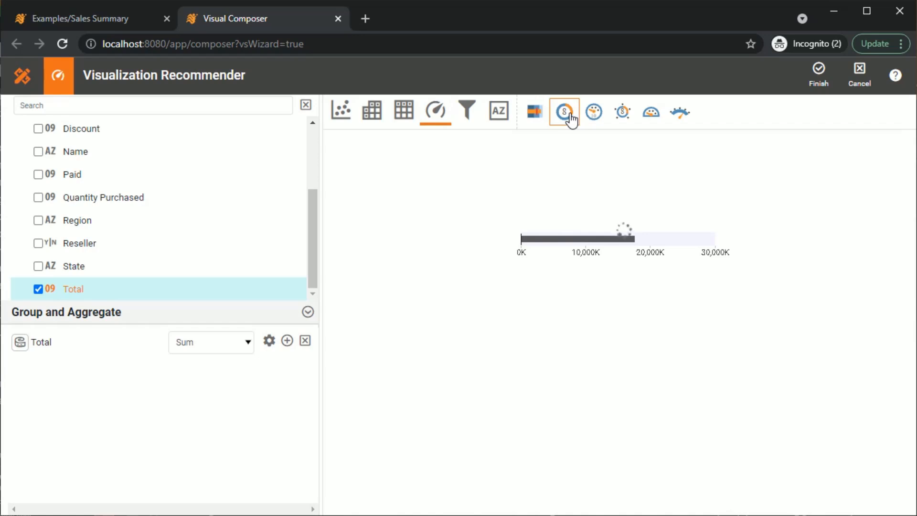
{"action": "left_click", "coordinate": [819, 80]}
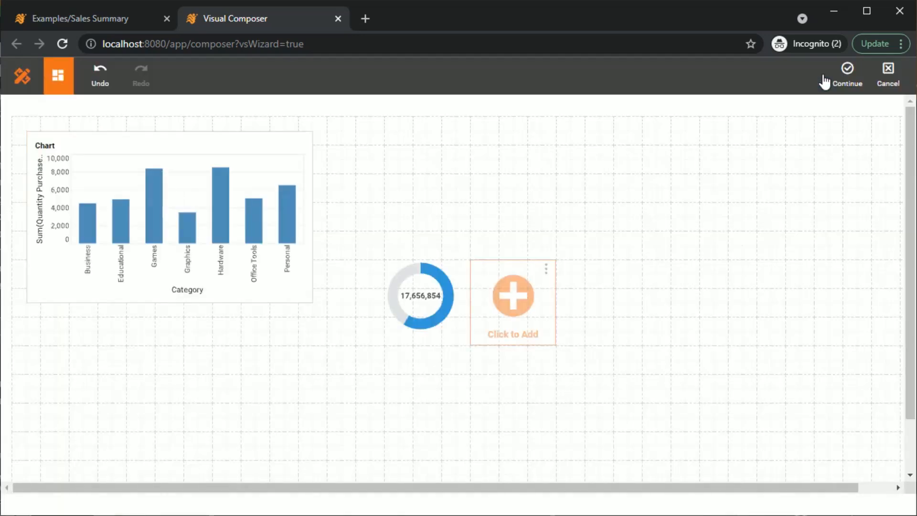
- Move the gauge up beside the chart and continue from the wizard to the full dashboard editor
{"action": "left_click", "coordinate": [426, 321]}
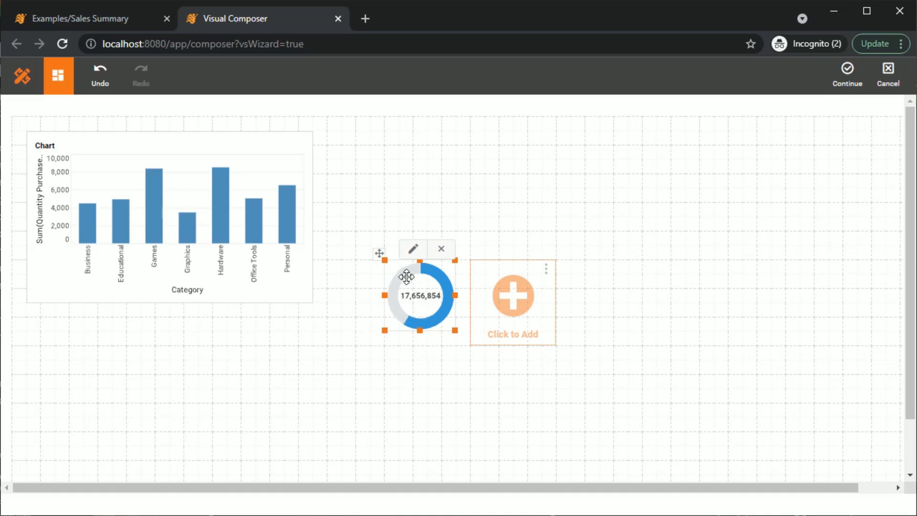
{"action": "left_click_drag", "start_coordinate": [384, 258], "coordinate": [357, 142]}
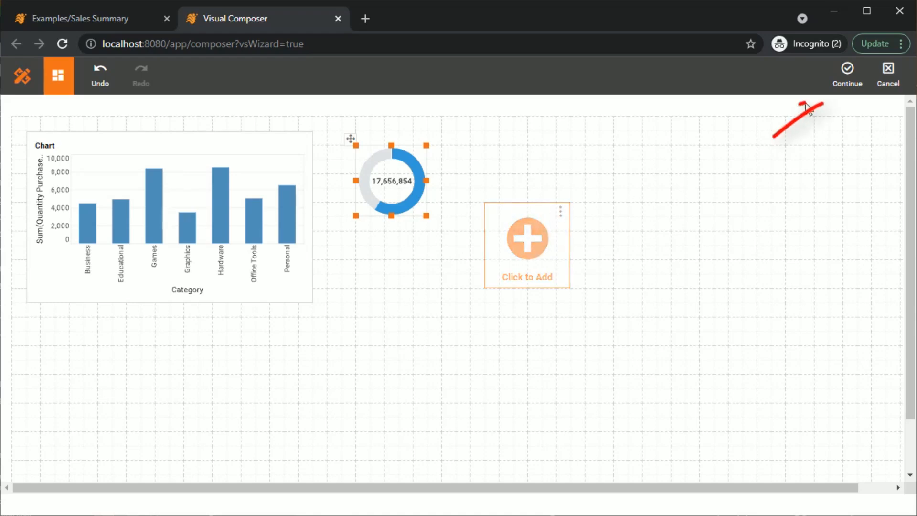
{"action": "left_click", "coordinate": [848, 89]}
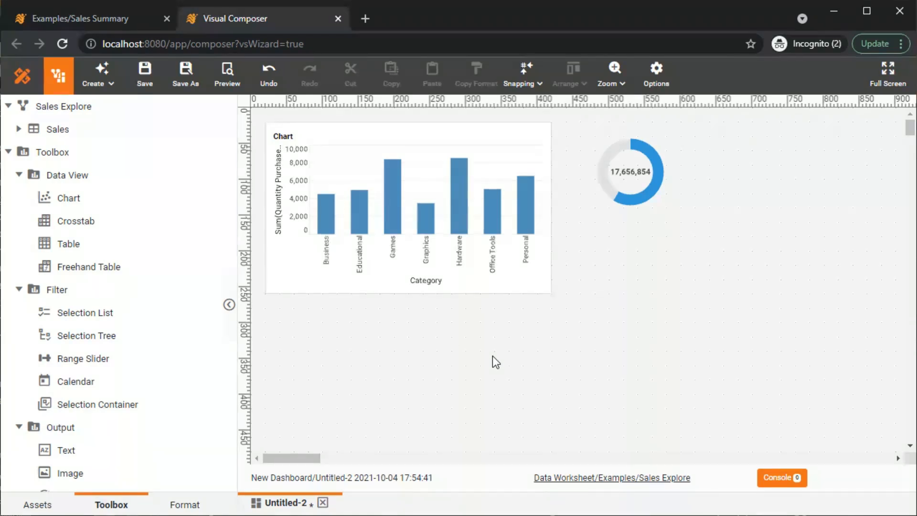
- Delete both the chart and the gauge from the dashboard
{"action": "left_click_drag", "start_coordinate": [637, 288], "coordinate": [481, 170]}
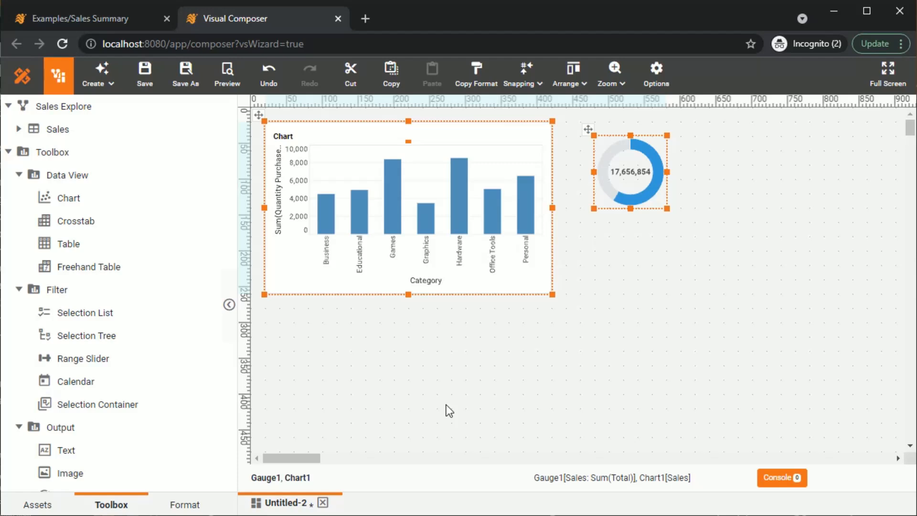
{"action": "key", "text": "Delete"}
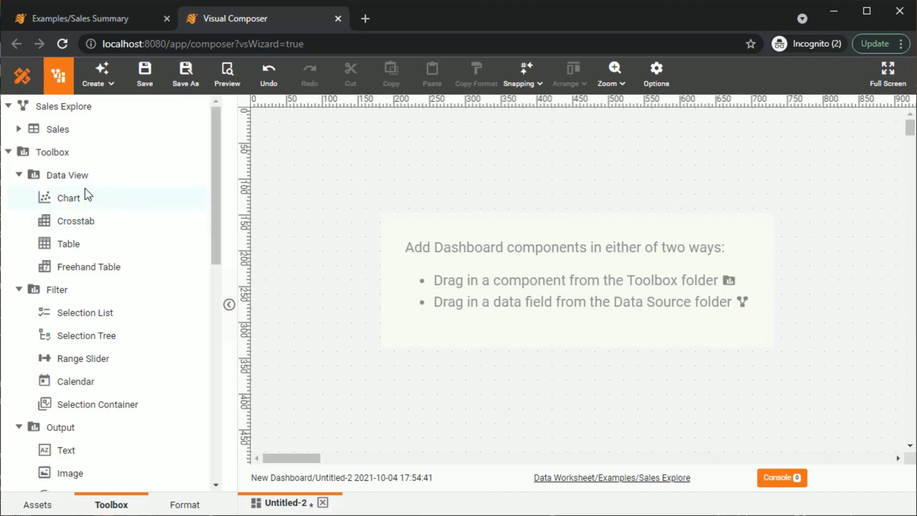
- Place an empty chart component near the top of the blank dashboard and open it for editing
{"action": "scroll", "coordinate": [87, 268], "scroll_direction": "down", "scroll_amount": 3}
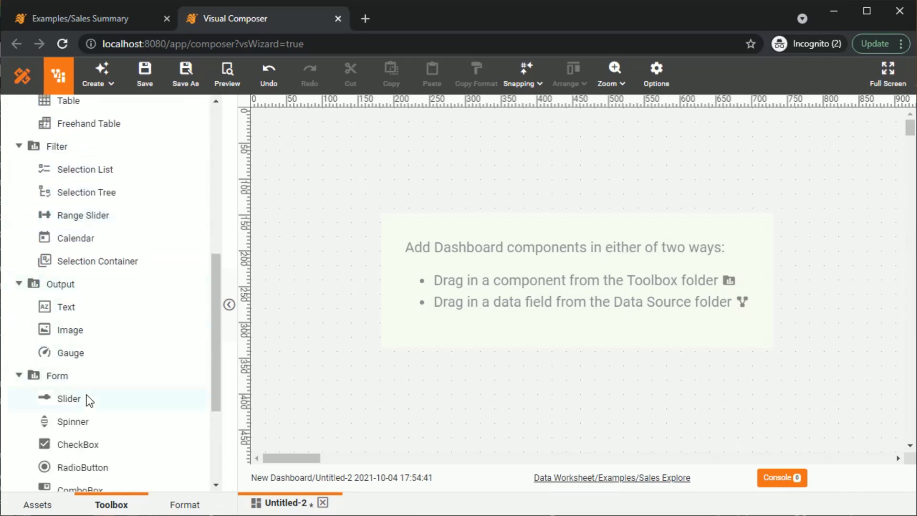
{"action": "scroll", "coordinate": [88, 400], "scroll_direction": "up", "scroll_amount": 3}
{"action": "scroll", "coordinate": [92, 229], "scroll_direction": "down", "scroll_amount": 1}
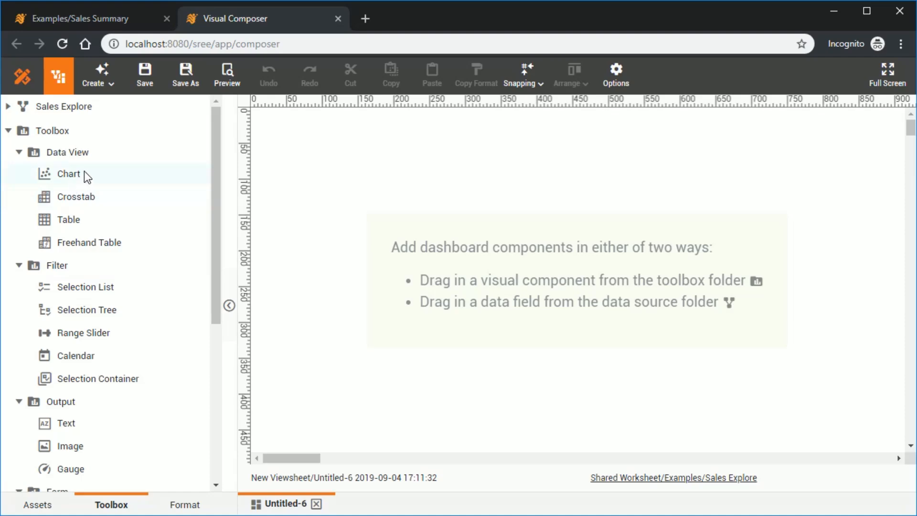
{"action": "left_click_drag", "start_coordinate": [85, 173], "coordinate": [284, 128]}
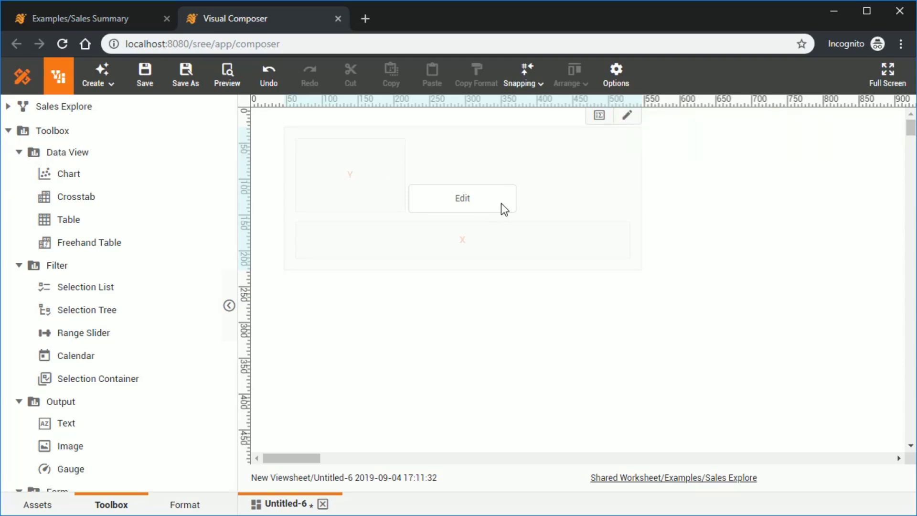
{"action": "left_click", "coordinate": [626, 116]}
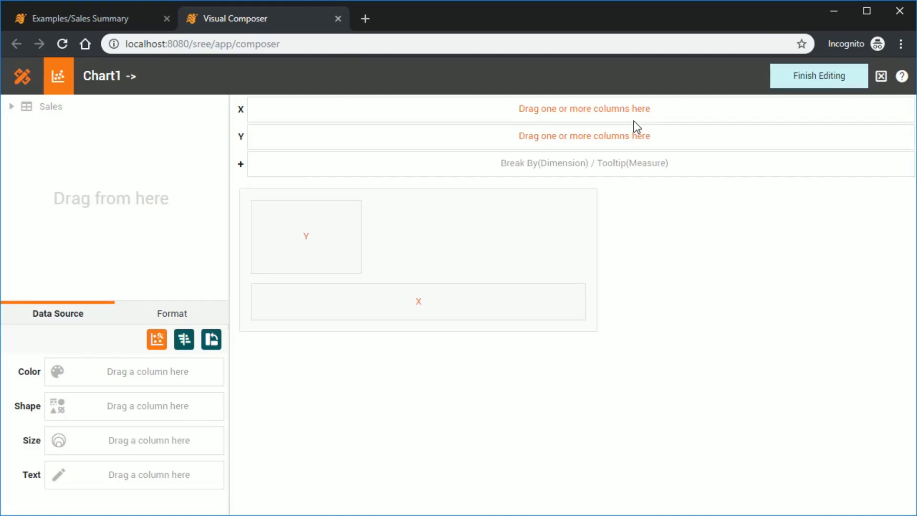
- Assign the Category dimension of the Sales table to the chart's X axis
{"action": "left_click", "coordinate": [11, 107]}
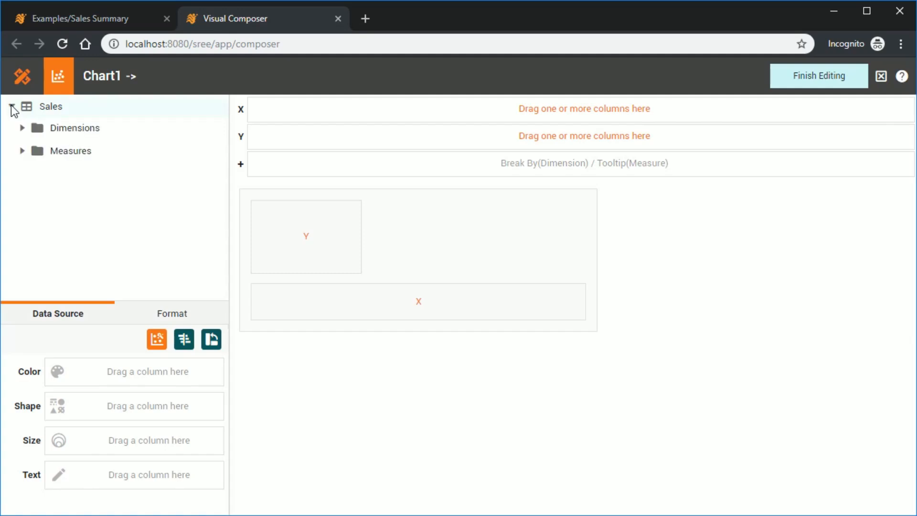
{"action": "left_click", "coordinate": [22, 126]}
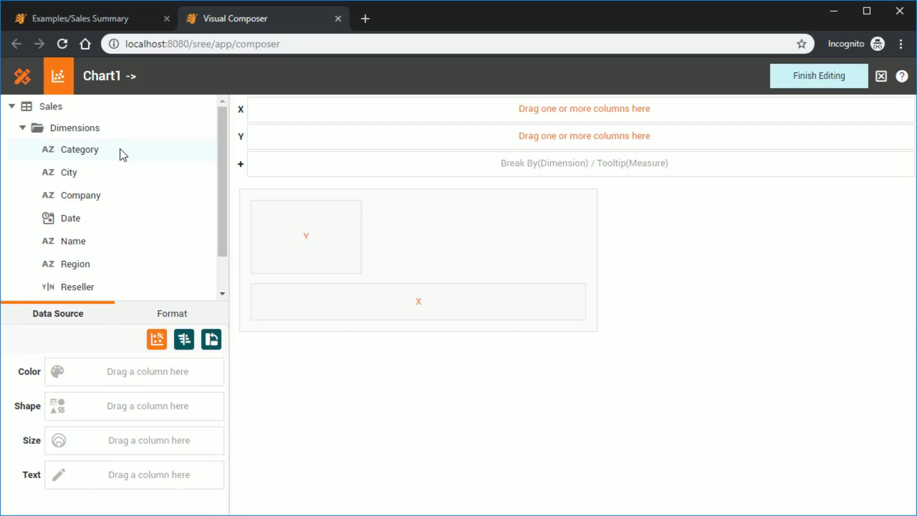
{"action": "left_click_drag", "start_coordinate": [119, 148], "coordinate": [269, 112]}
- Assign the Total measure to the chart's Y axis, finish editing, and select the chart on the dashboard
{"action": "scroll", "coordinate": [140, 176], "scroll_direction": "down", "scroll_amount": 1}
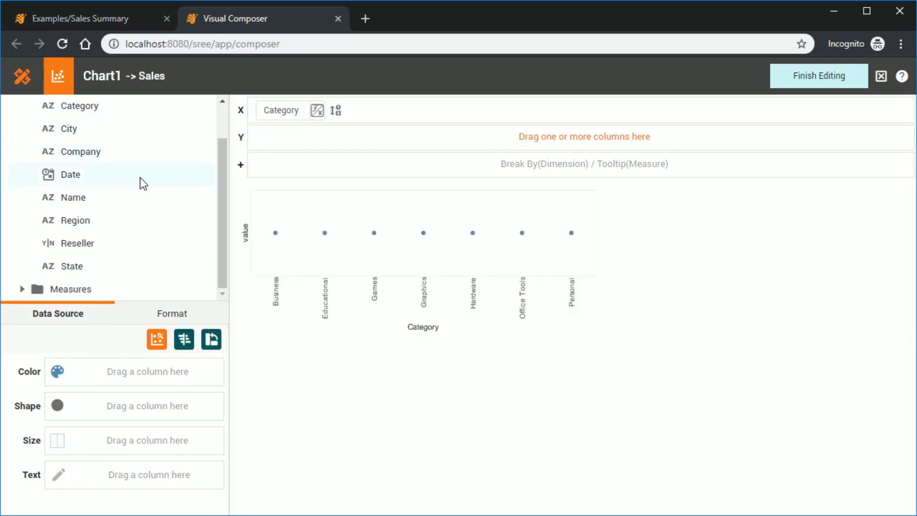
{"action": "left_click", "coordinate": [22, 289]}
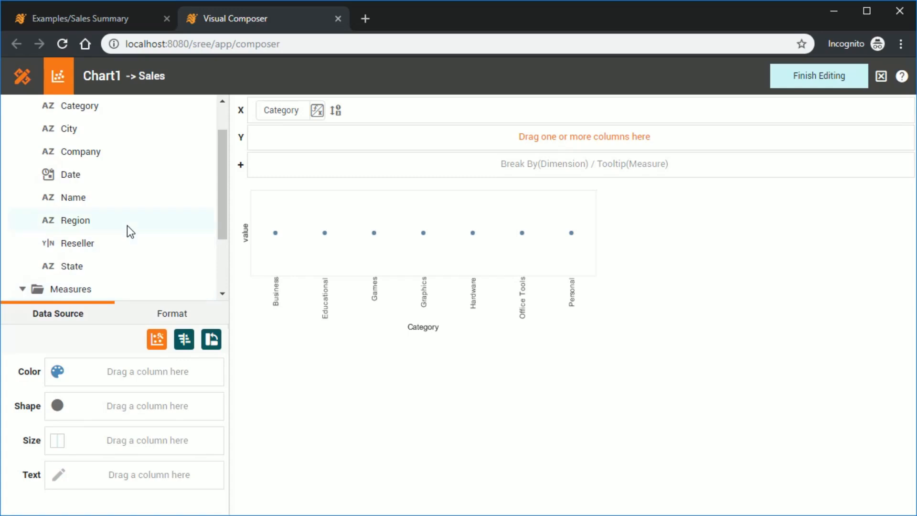
{"action": "scroll", "coordinate": [127, 229], "scroll_direction": "down", "scroll_amount": 2}
{"action": "left_click_drag", "start_coordinate": [131, 289], "coordinate": [270, 142]}
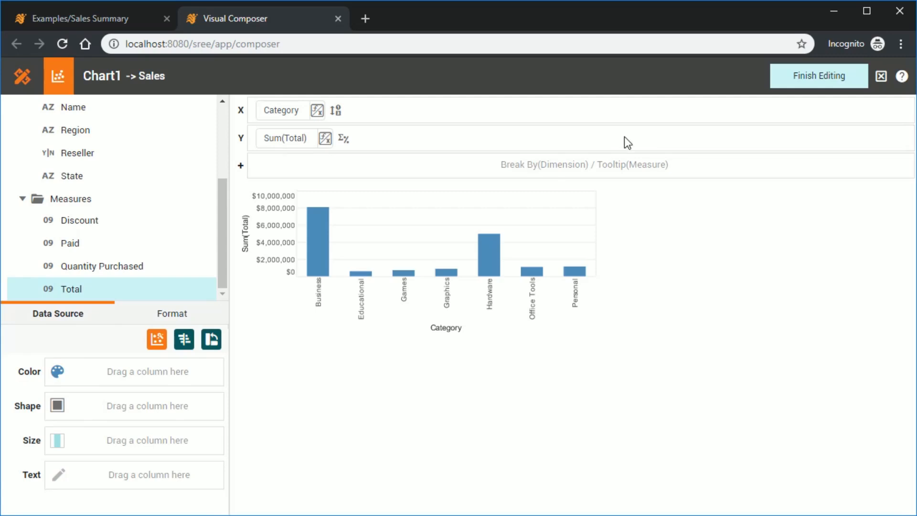
{"action": "left_click", "coordinate": [794, 84]}
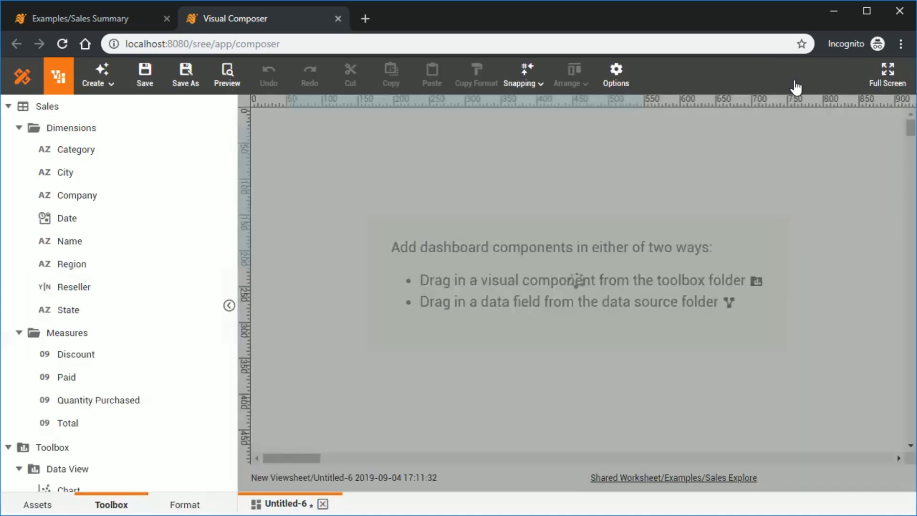
{"action": "left_click", "coordinate": [486, 193]}
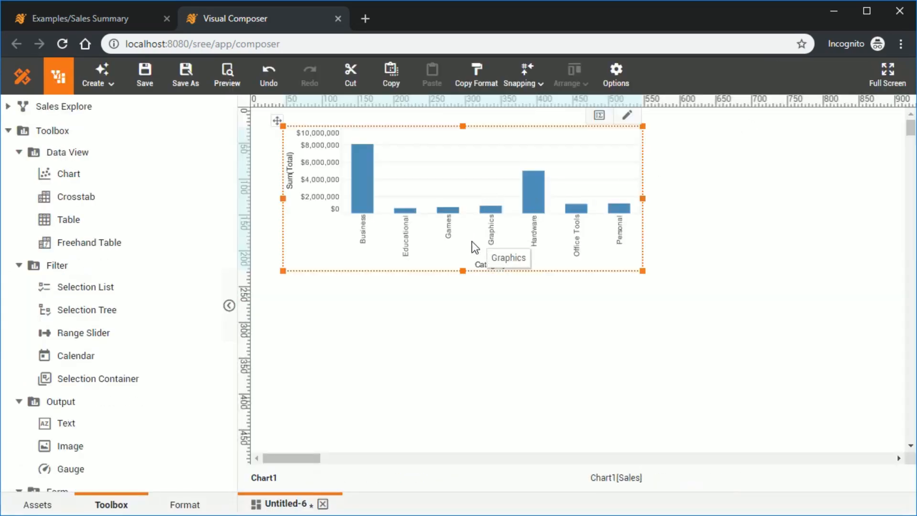
- Make the chart slightly taller, then place an empty crosstab directly beneath it and open the crosstab for editing
{"action": "left_click_drag", "start_coordinate": [464, 271], "coordinate": [463, 291]}
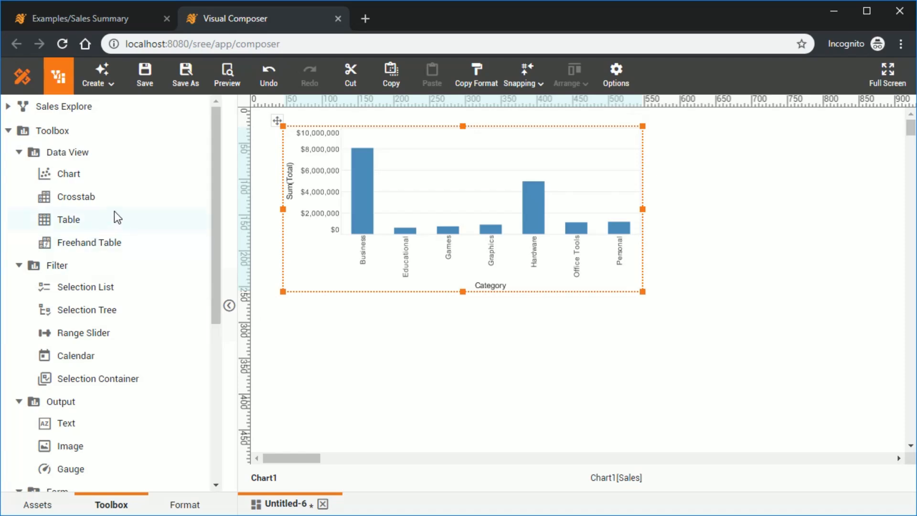
{"action": "left_click_drag", "start_coordinate": [108, 202], "coordinate": [282, 302]}
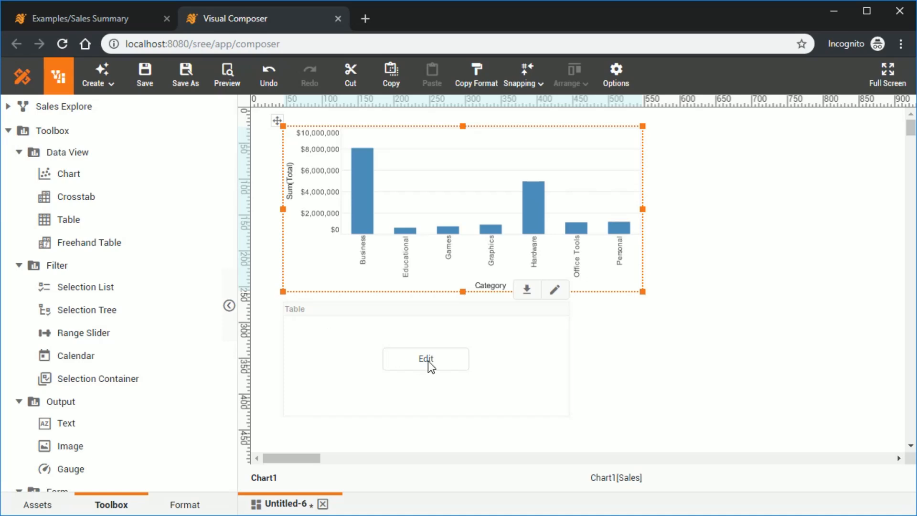
{"action": "left_click", "coordinate": [557, 297]}
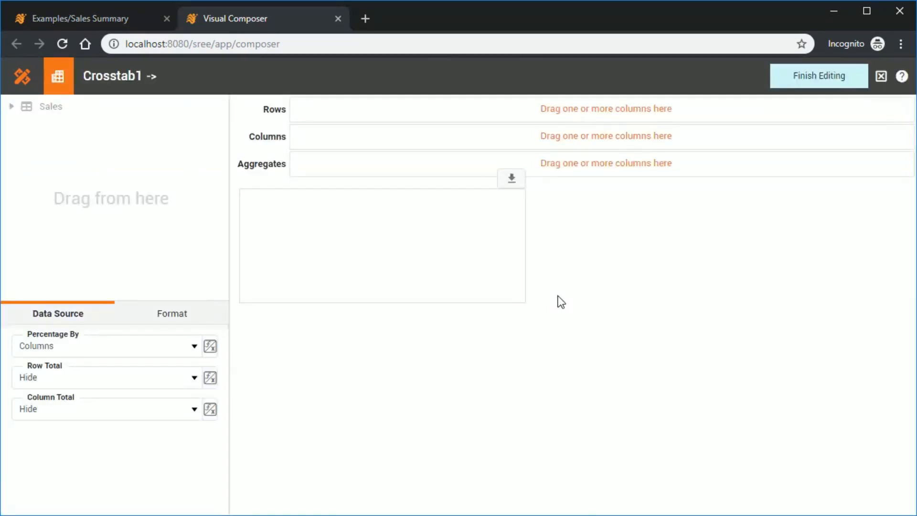
- Assign the Category dimension of the Sales table to the crosstab's rows and the State dimension to its columns
{"action": "left_click", "coordinate": [12, 106]}
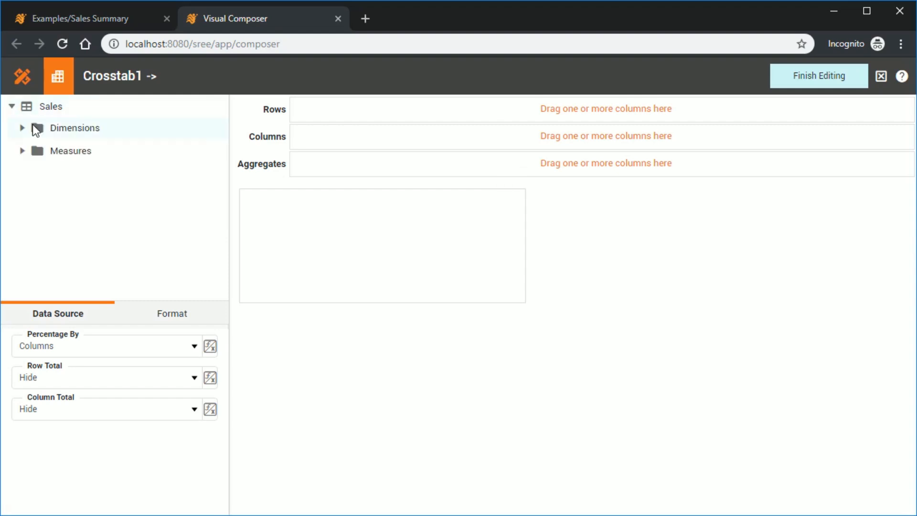
{"action": "left_click", "coordinate": [22, 128]}
{"action": "mouse_move", "coordinate": [90, 155]}
{"action": "left_mouse_down"}
{"action": "mouse_move", "coordinate": [216, 151]}
{"action": "mouse_move", "coordinate": [312, 110]}
{"action": "left_mouse_up"}
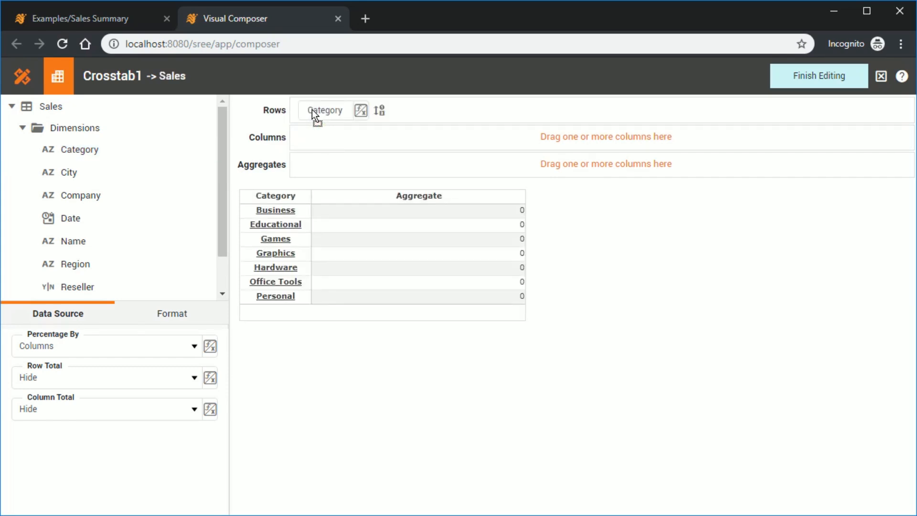
{"action": "scroll", "coordinate": [167, 189], "scroll_direction": "down", "scroll_amount": 1}
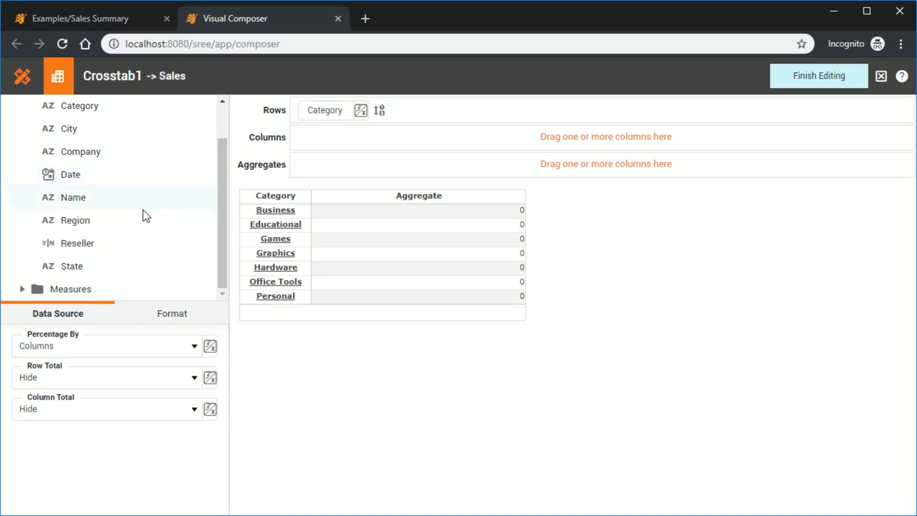
{"action": "mouse_move", "coordinate": [118, 267]}
{"action": "left_mouse_down"}
{"action": "mouse_move", "coordinate": [249, 210]}
{"action": "mouse_move", "coordinate": [316, 140]}
{"action": "left_mouse_up"}
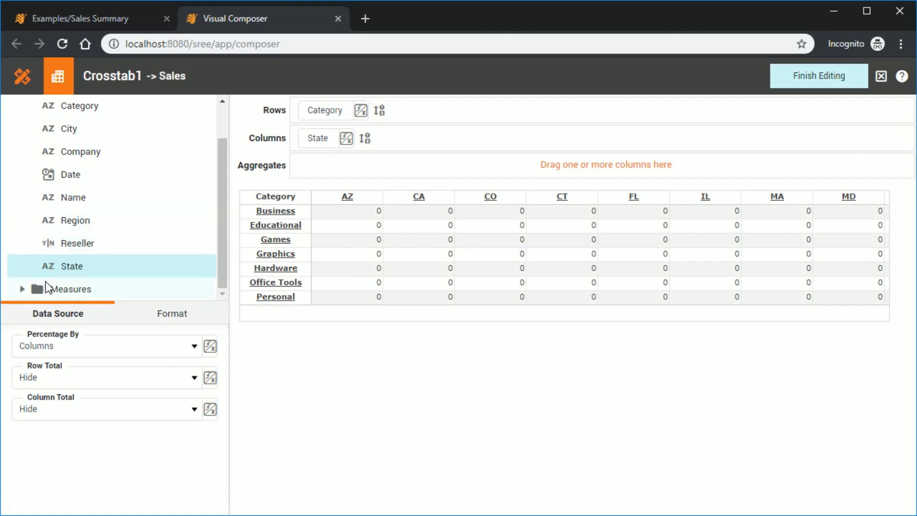
- Assign the Total measure to the crosstab's aggregates and finish editing
{"action": "left_click", "coordinate": [27, 287]}
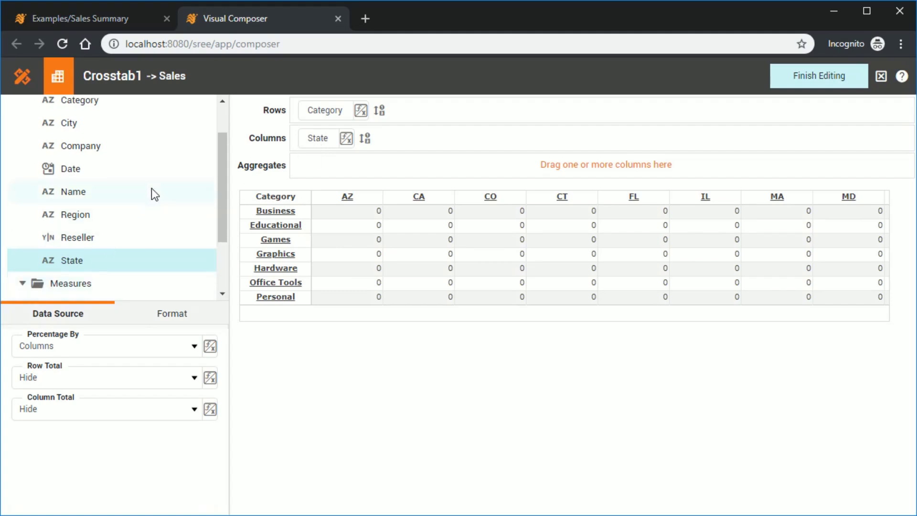
{"action": "scroll", "coordinate": [151, 188], "scroll_direction": "down", "scroll_amount": 2}
{"action": "left_click_drag", "start_coordinate": [118, 289], "coordinate": [325, 163]}
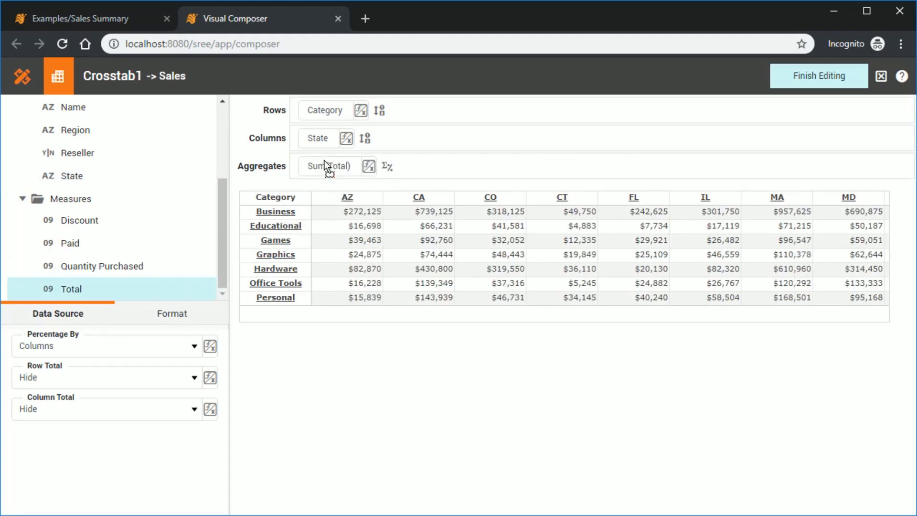
{"action": "left_click", "coordinate": [801, 85]}
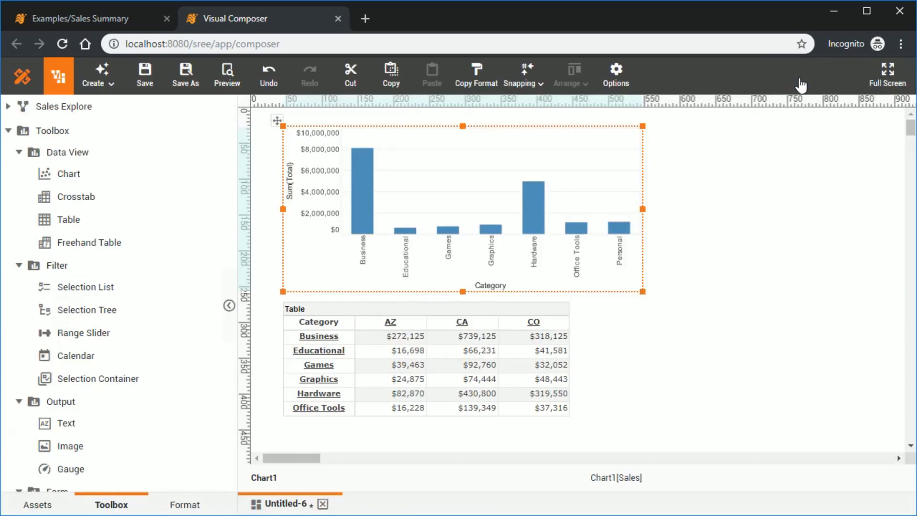
- Widen the crosstab, enabling Snap to objects so that its right edge aligns with the chart's right edge
{"action": "left_click", "coordinate": [493, 309]}
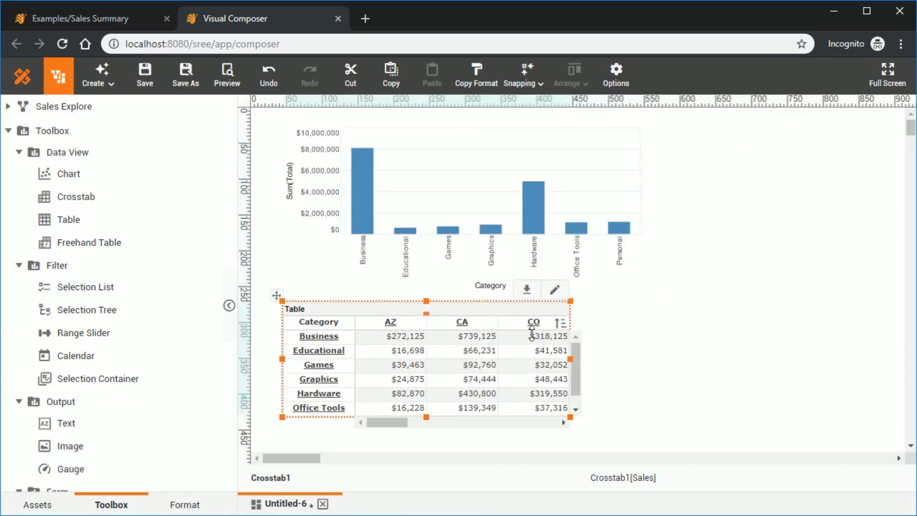
{"action": "left_click_drag", "start_coordinate": [570, 359], "coordinate": [637, 358]}
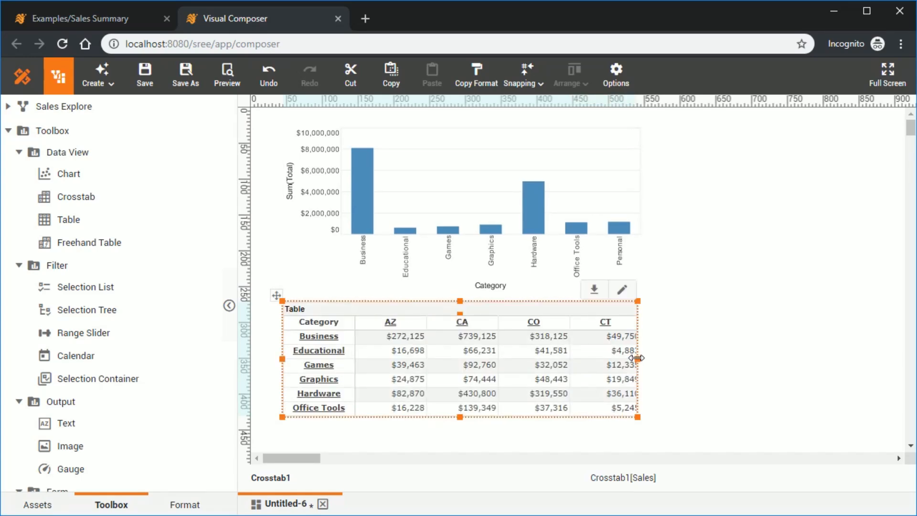
{"action": "left_click", "coordinate": [537, 89]}
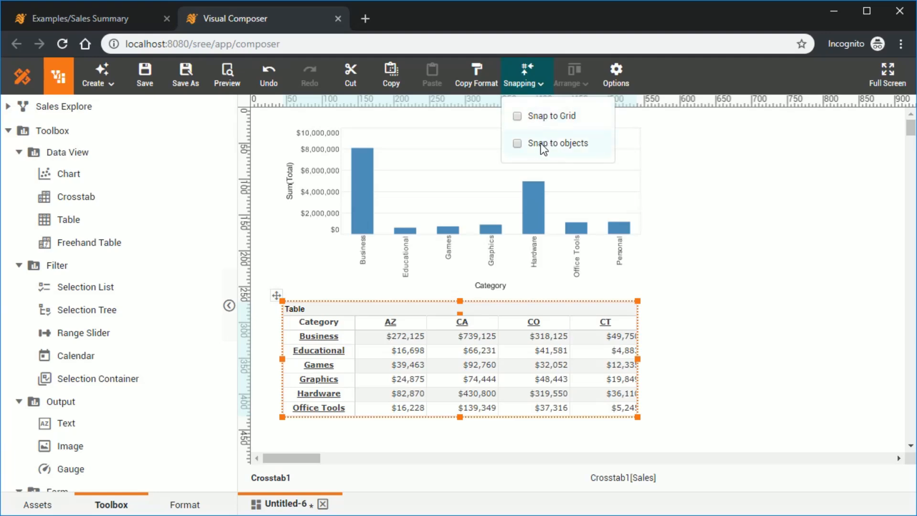
{"action": "left_click", "coordinate": [516, 143]}
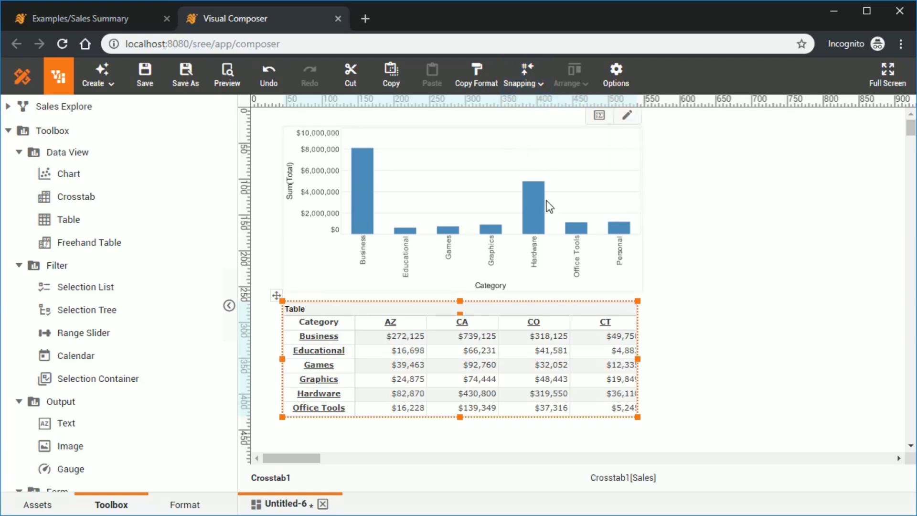
{"action": "mouse_move", "coordinate": [639, 358]}
{"action": "left_mouse_down"}
{"action": "mouse_move", "coordinate": [596, 360]}
{"action": "mouse_move", "coordinate": [646, 359]}
{"action": "left_mouse_up"}
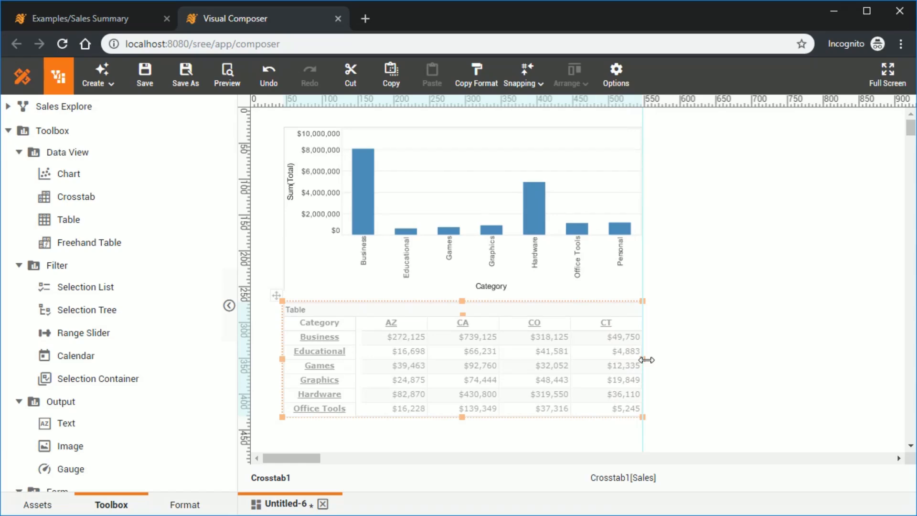
{"action": "left_click_drag", "start_coordinate": [646, 360], "coordinate": [646, 360]}
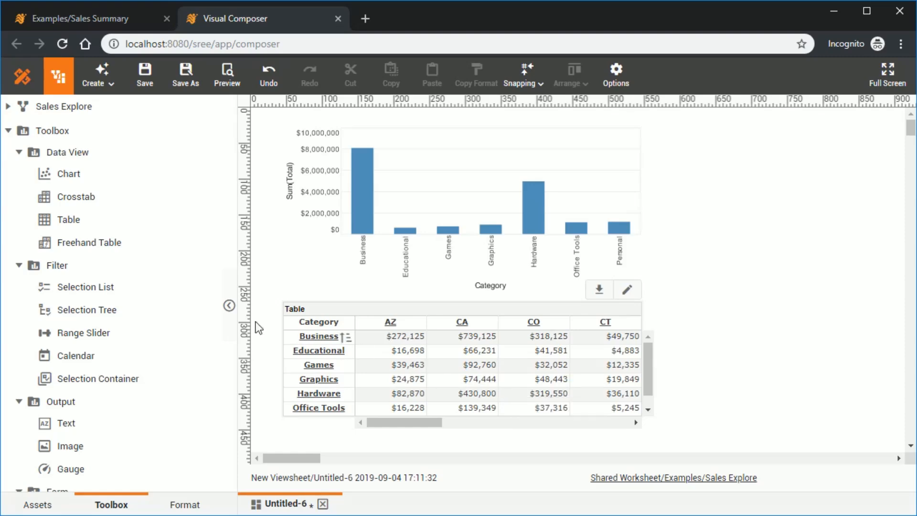
- Place a table component to the right of the chart and add the Category column of the Sales table to it
{"action": "left_click_drag", "start_coordinate": [90, 217], "coordinate": [669, 162]}
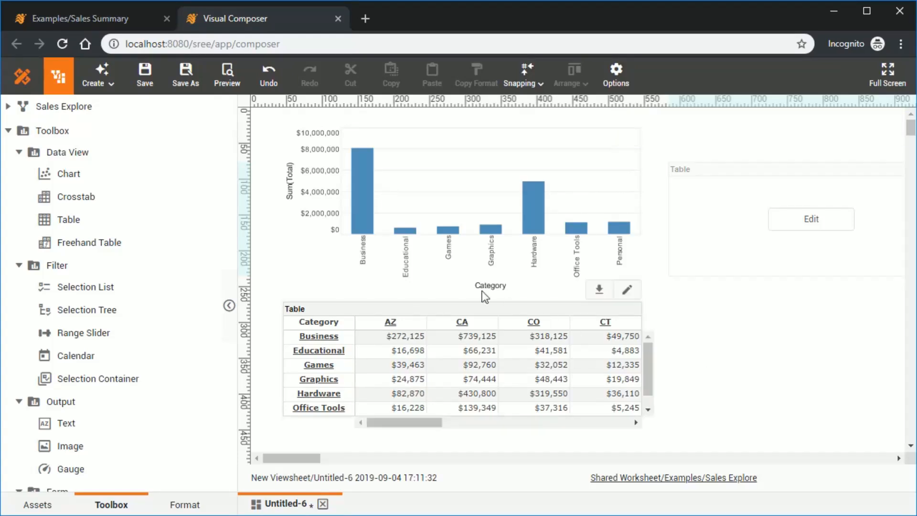
{"action": "left_click", "coordinate": [8, 107]}
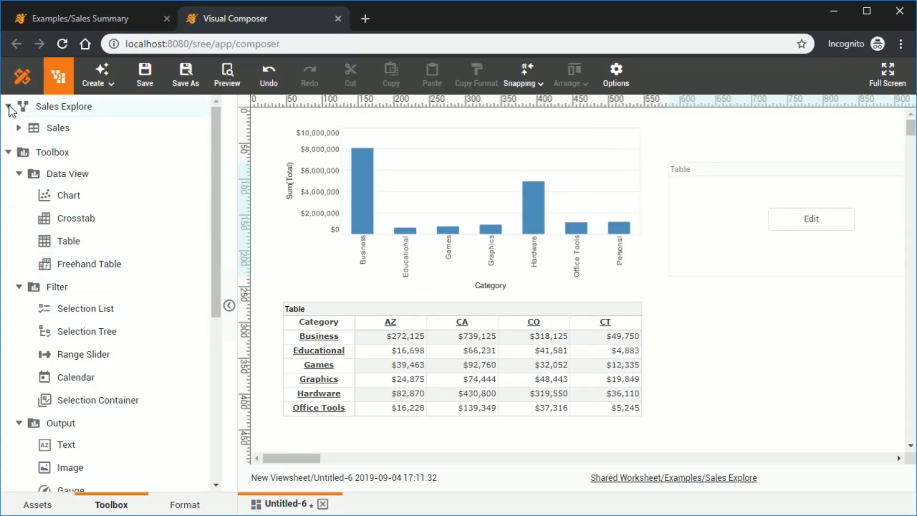
{"action": "left_click", "coordinate": [20, 128]}
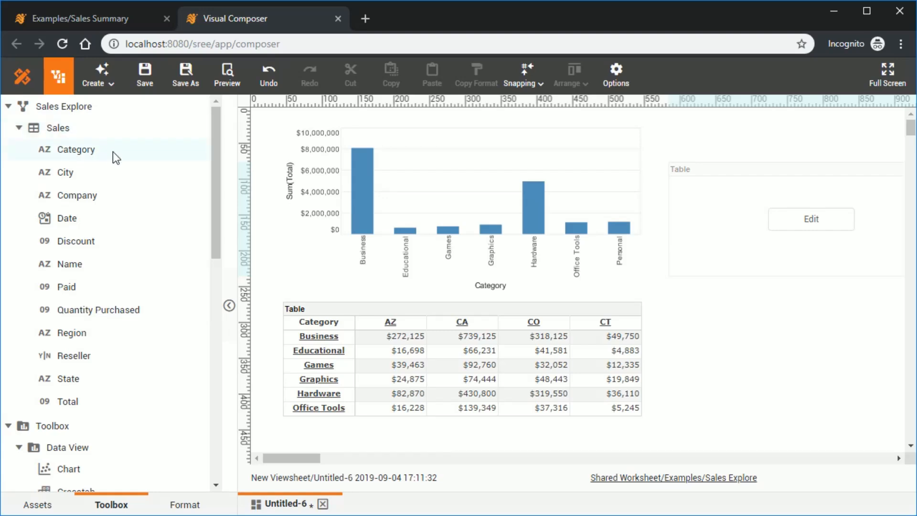
{"action": "left_click_drag", "start_coordinate": [113, 151], "coordinate": [686, 204]}
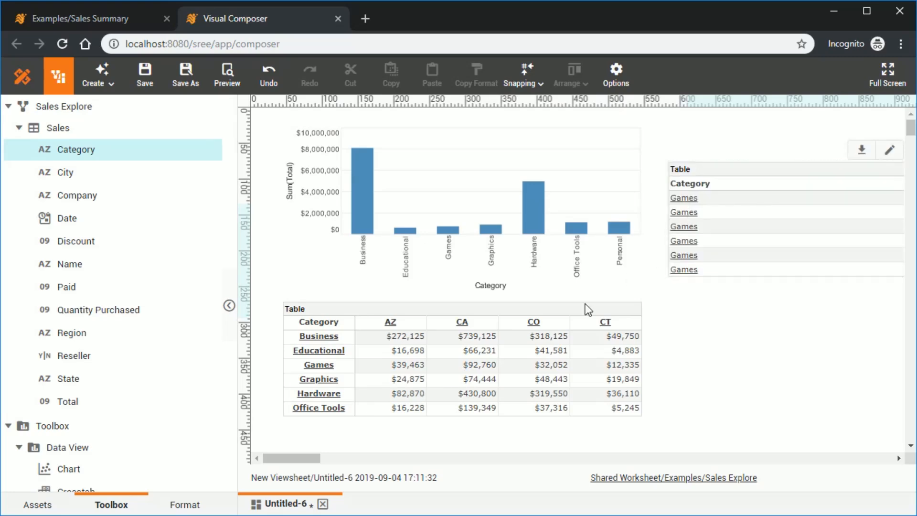
- Add the State, Quantity Purchased and Discount columns, in that order, after the Category column of the new table
{"action": "left_click_drag", "start_coordinate": [302, 457], "coordinate": [318, 460]}
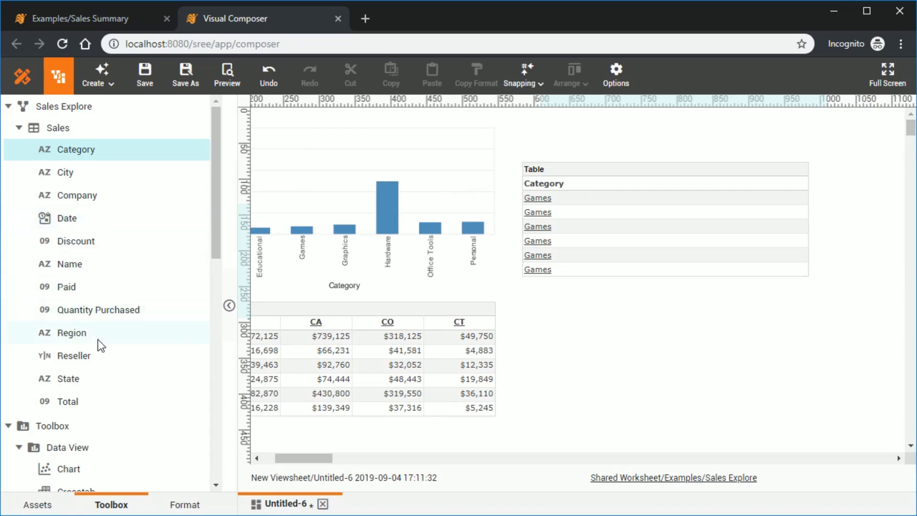
{"action": "left_click_drag", "start_coordinate": [96, 375], "coordinate": [806, 218]}
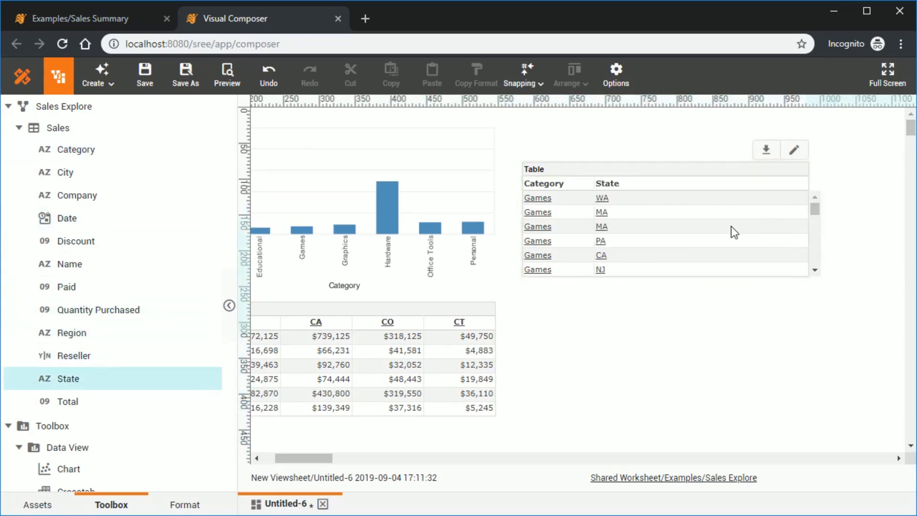
{"action": "left_click_drag", "start_coordinate": [114, 308], "coordinate": [806, 244]}
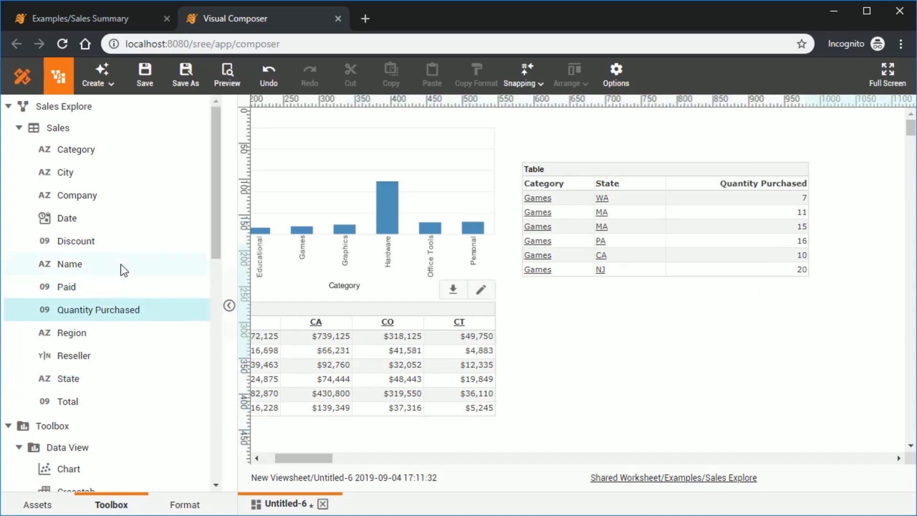
{"action": "left_click_drag", "start_coordinate": [92, 243], "coordinate": [806, 227]}
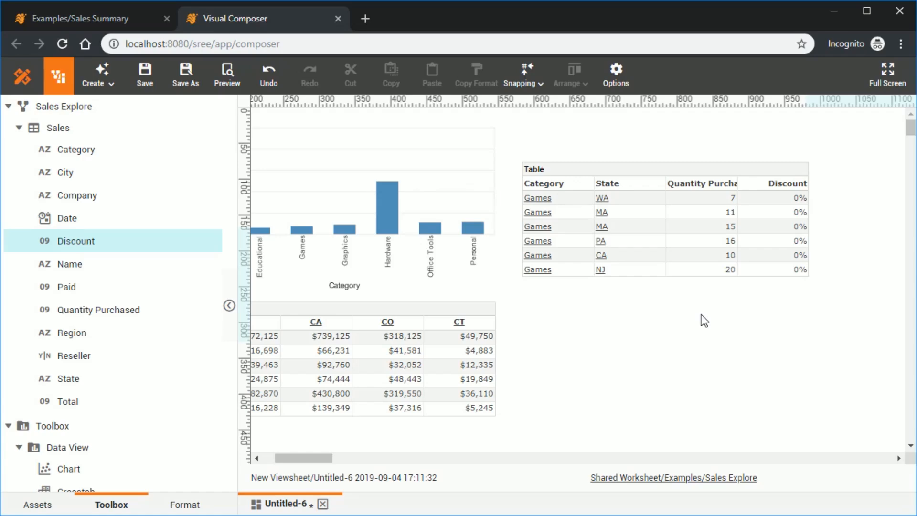
- Open the new table's editor to review its detail columns and close it without making changes
{"action": "mouse_move", "coordinate": [718, 237]}
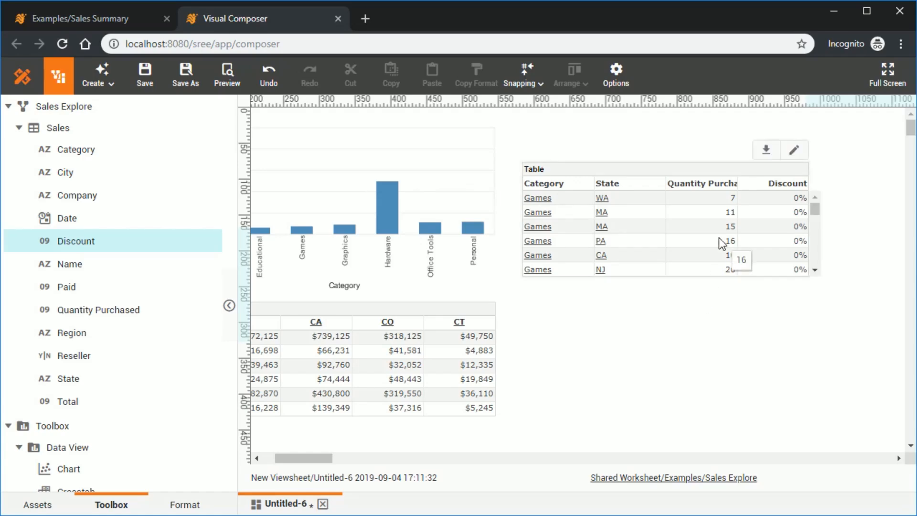
{"action": "left_click", "coordinate": [795, 153]}
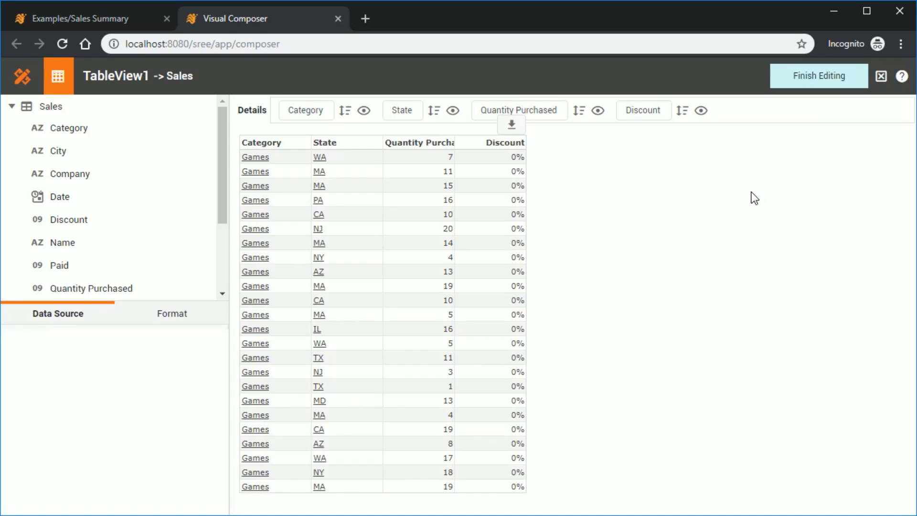
{"action": "left_click", "coordinate": [881, 77]}
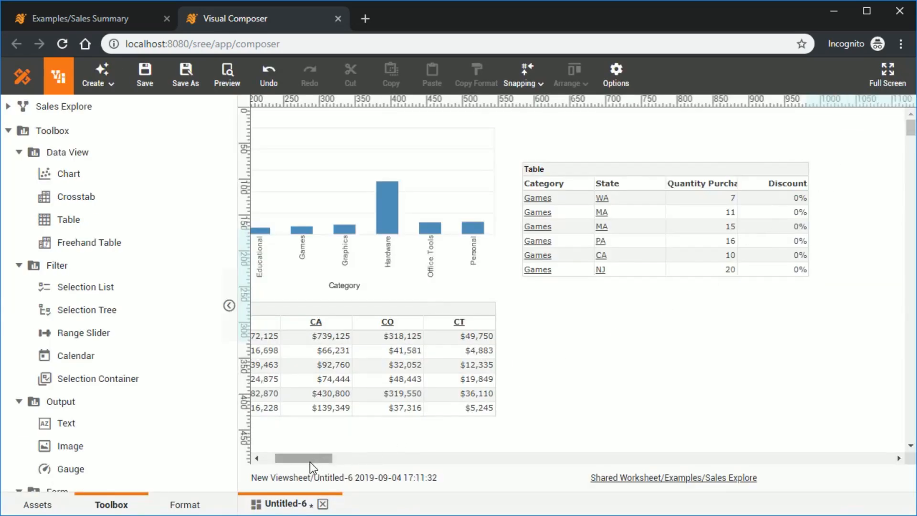
- Delete the detail table to the right of the chart from the dashboard
{"action": "left_click_drag", "start_coordinate": [311, 462], "coordinate": [298, 460]}
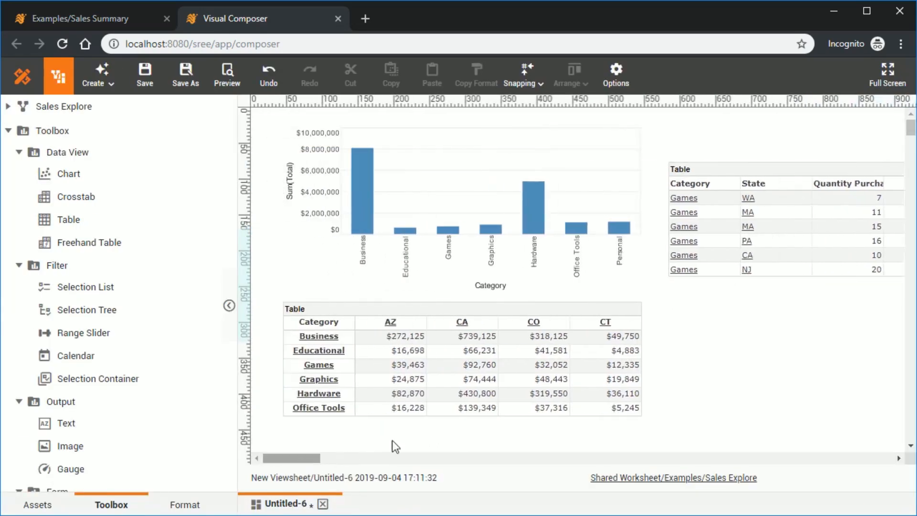
{"action": "left_click", "coordinate": [719, 171]}
{"action": "key", "text": "Delete"}
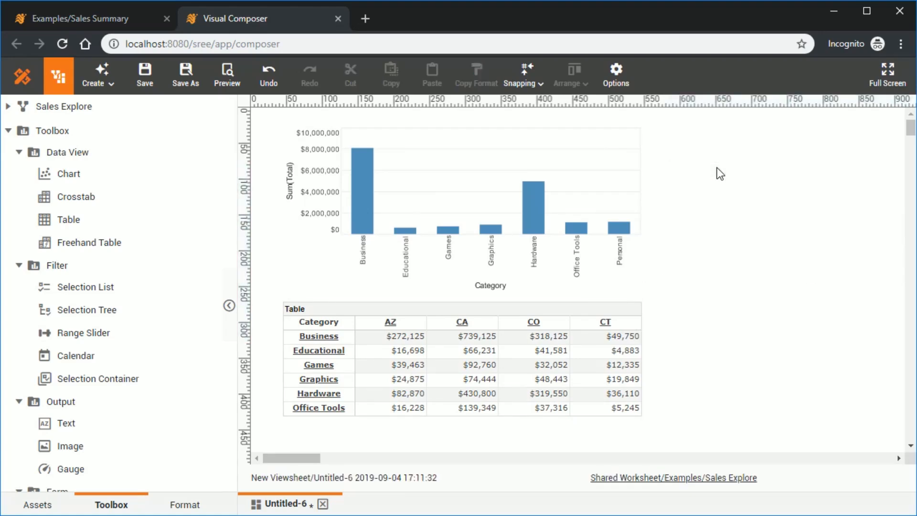
- Select the chart and try moving it horizontally and vertically with the movement constrained to one axis
{"action": "left_click", "coordinate": [456, 187]}
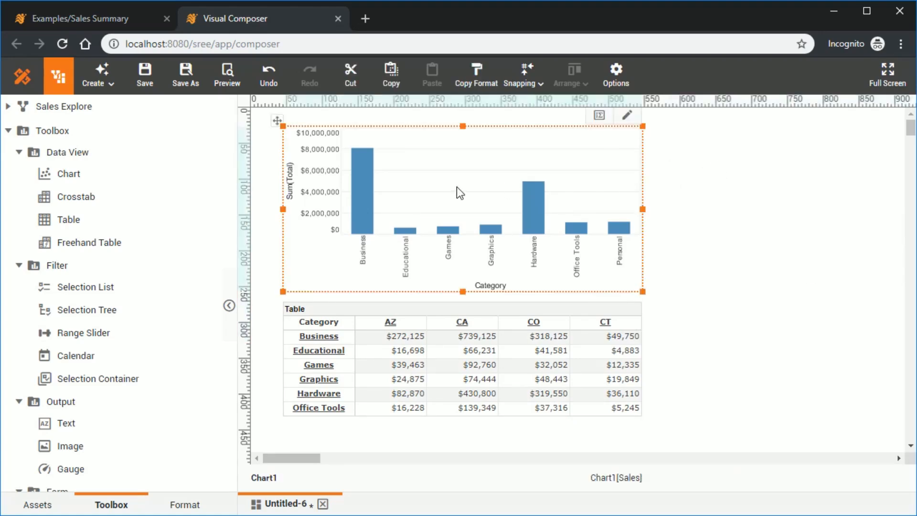
{"action": "key", "text": "shift"}
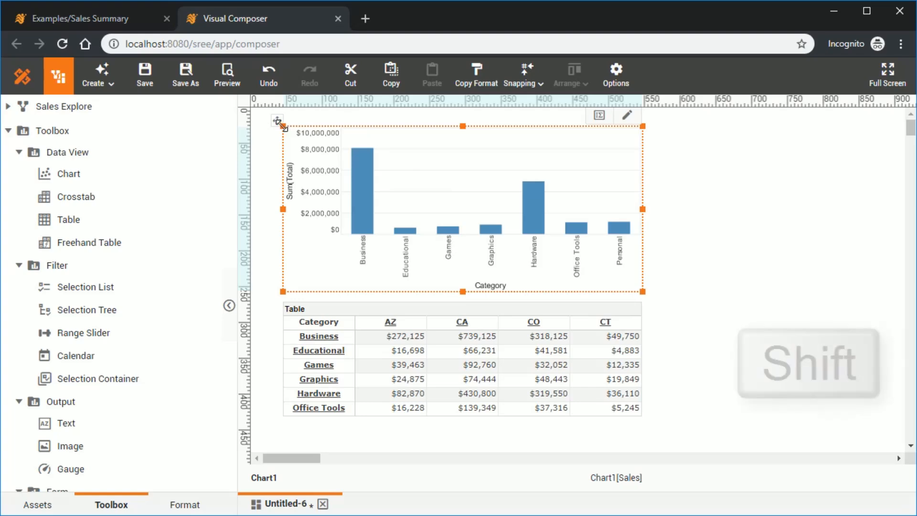
{"action": "left_click_drag", "start_coordinate": [277, 120], "coordinate": [454, 130]}
{"action": "left_click_drag", "start_coordinate": [401, 125], "coordinate": [402, 156]}
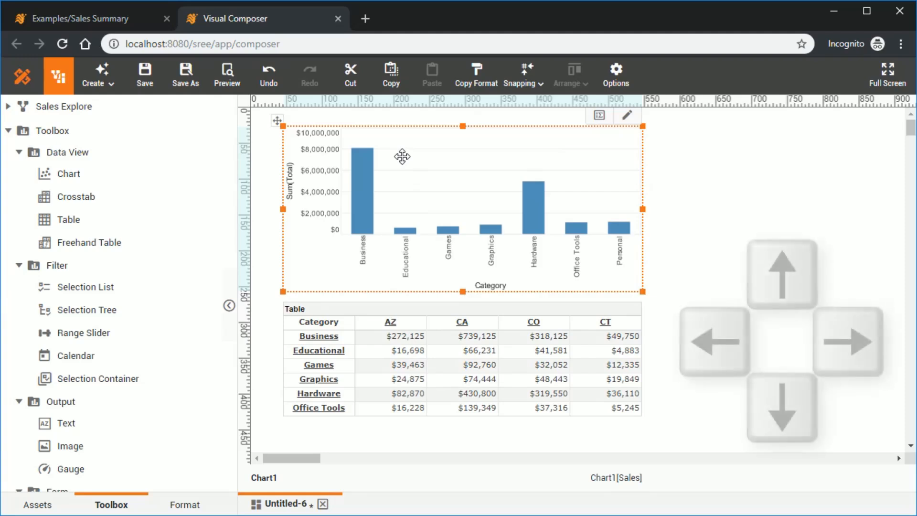
- Try nudging the selected chart to the right and back to the left in coarse increments, twice
{"action": "key", "text": "Right"}
{"action": "key", "text": "Right"}
{"action": "key", "text": "Right"}
{"action": "key", "text": "Right"}
{"action": "key", "text": "Right"}
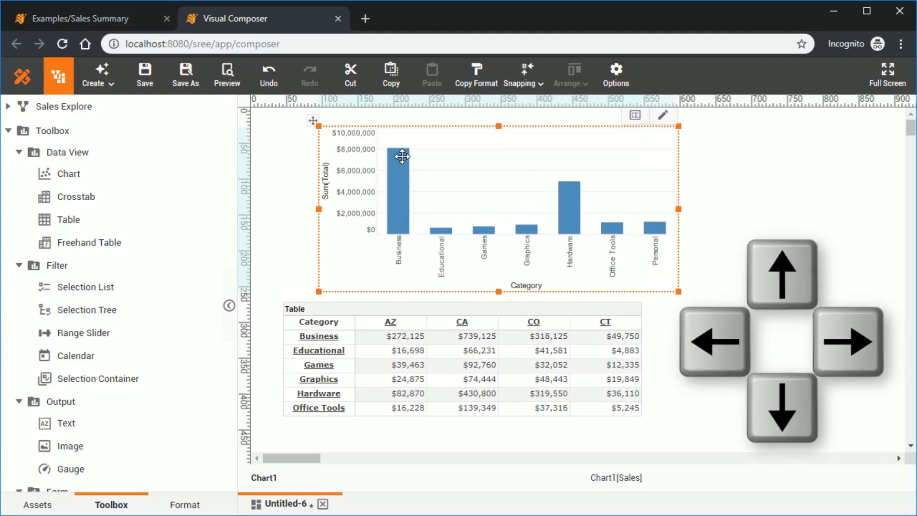
{"action": "key", "text": "Left"}
{"action": "key", "text": "Left"}
{"action": "key", "text": "Left"}
{"action": "key", "text": "Left"}
{"action": "key", "text": "Left"}
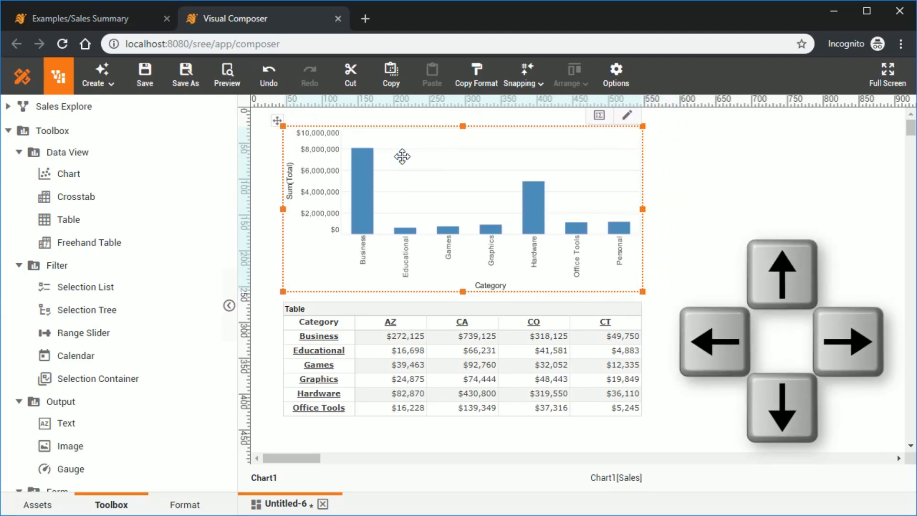
{"action": "key", "text": "Right"}
{"action": "key", "text": "Right"}
{"action": "key", "text": "Right"}
{"action": "key", "text": "Right"}
{"action": "key", "text": "Right"}
{"action": "key", "text": "Left"}
{"action": "key", "text": "Left"}
{"action": "key", "text": "Left"}
{"action": "key", "text": "Left"}
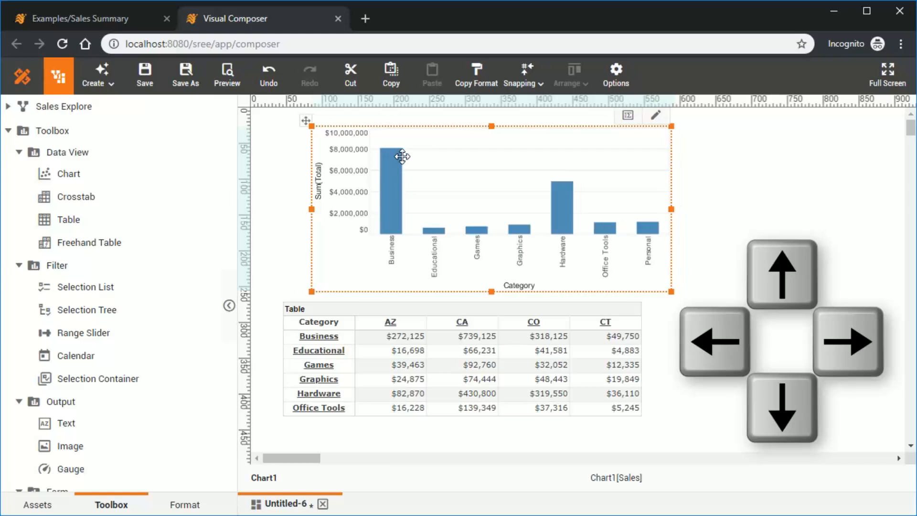
{"action": "key", "text": "Left"}
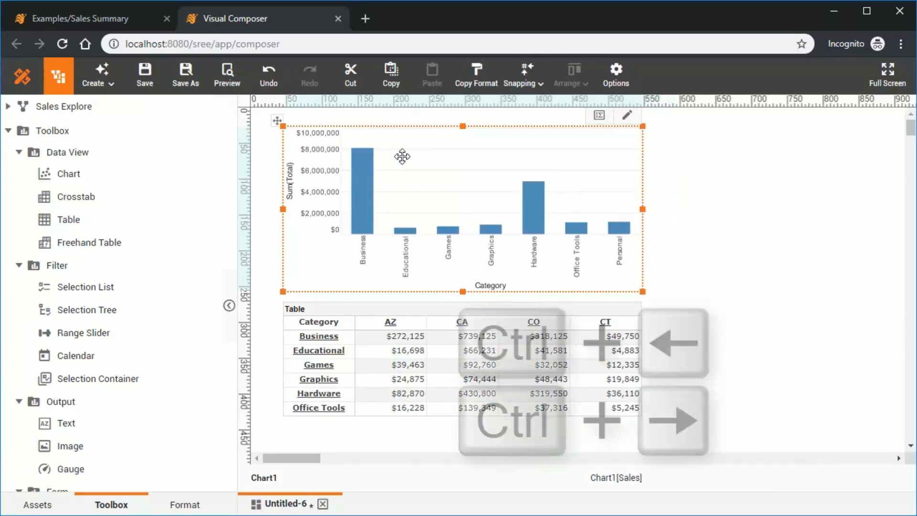
- Try nudging the chart slightly to the right and back to the left in fine increments
{"action": "key", "text": "ctrl+Right"}
{"action": "key", "text": "ctrl+Right"}
{"action": "key", "text": "ctrl+Right"}
{"action": "key", "text": "ctrl+Right"}
{"action": "key", "text": "ctrl+Right"}
{"action": "key", "text": "ctrl+Right"}
{"action": "key", "text": "ctrl+Right"}
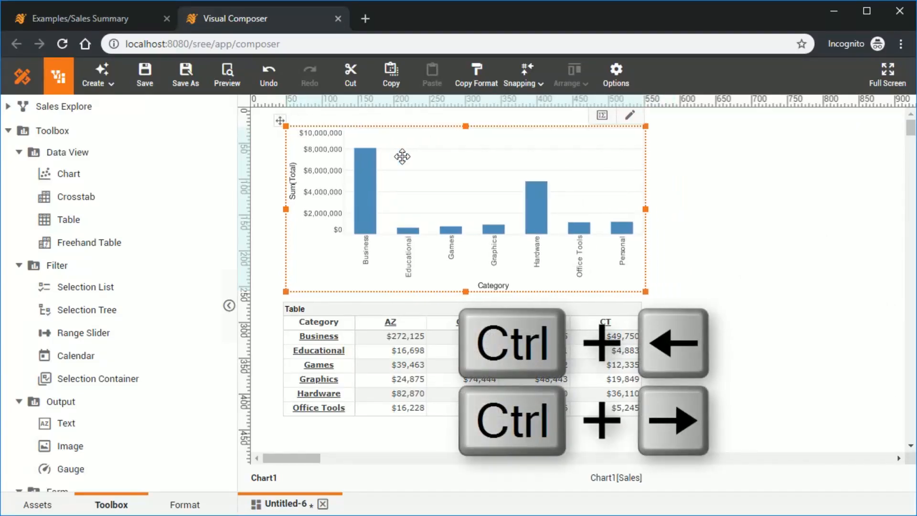
{"action": "key", "text": "ctrl+Left"}
{"action": "key", "text": "ctrl+Left"}
{"action": "key", "text": "ctrl+Left"}
{"action": "key", "text": "ctrl+Left"}
{"action": "key", "text": "ctrl+Left"}
{"action": "key", "text": "ctrl+Left"}
{"action": "key", "text": "ctrl+Left"}
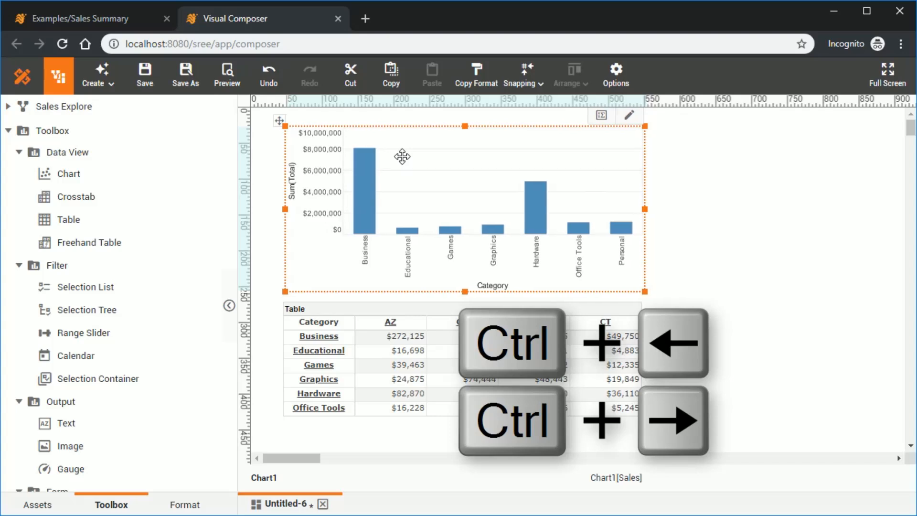
{"action": "key", "text": "ctrl+Left"}
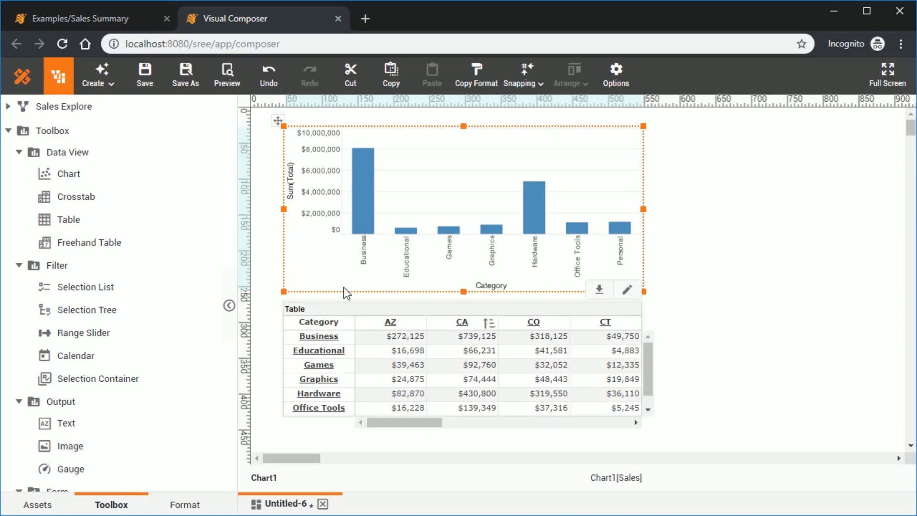
- Add the Category column from the Sales table to the dashboard as a selection list to the right of the chart
{"action": "left_click", "coordinate": [9, 106]}
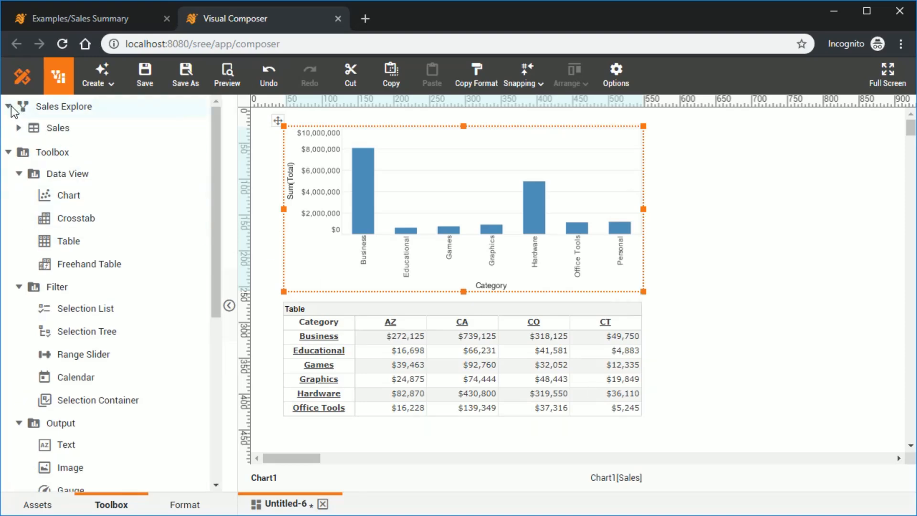
{"action": "left_click", "coordinate": [20, 128]}
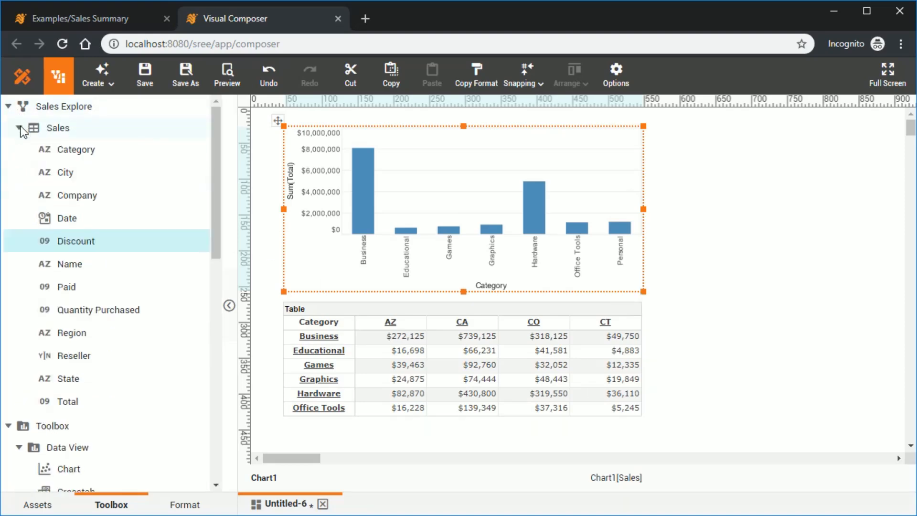
{"action": "left_click_drag", "start_coordinate": [104, 156], "coordinate": [689, 127]}
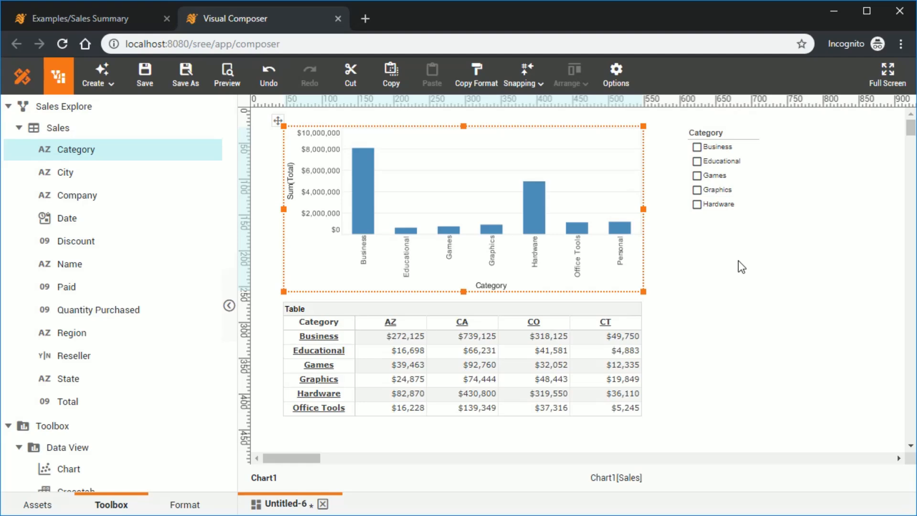
- Filter the Category selection list to Business, Games and Graphics, and lengthen the list so all categories fit
{"action": "left_click", "coordinate": [697, 149]}
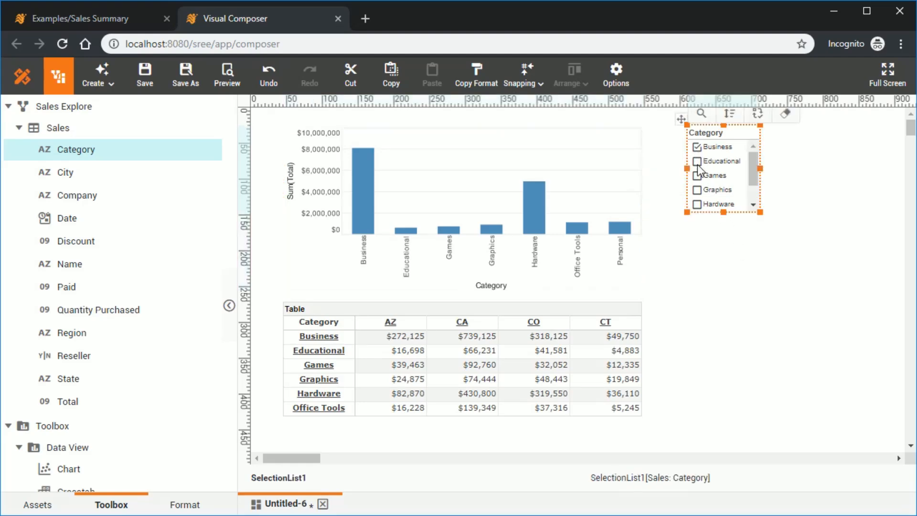
{"action": "left_click", "coordinate": [697, 175]}
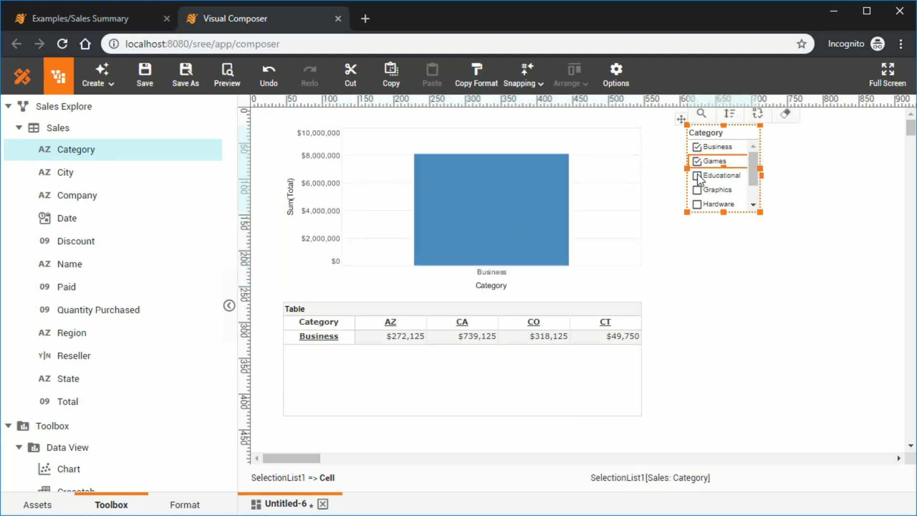
{"action": "left_click", "coordinate": [699, 190]}
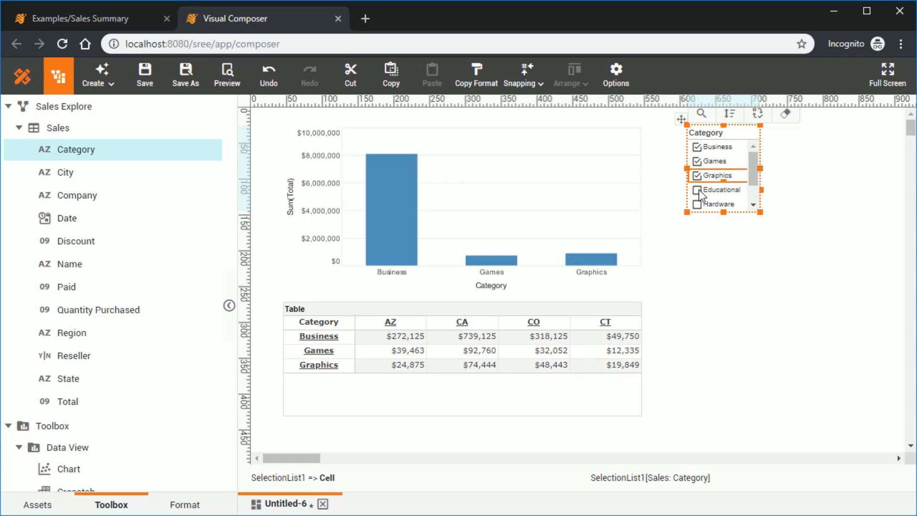
{"action": "left_click_drag", "start_coordinate": [722, 214], "coordinate": [723, 247]}
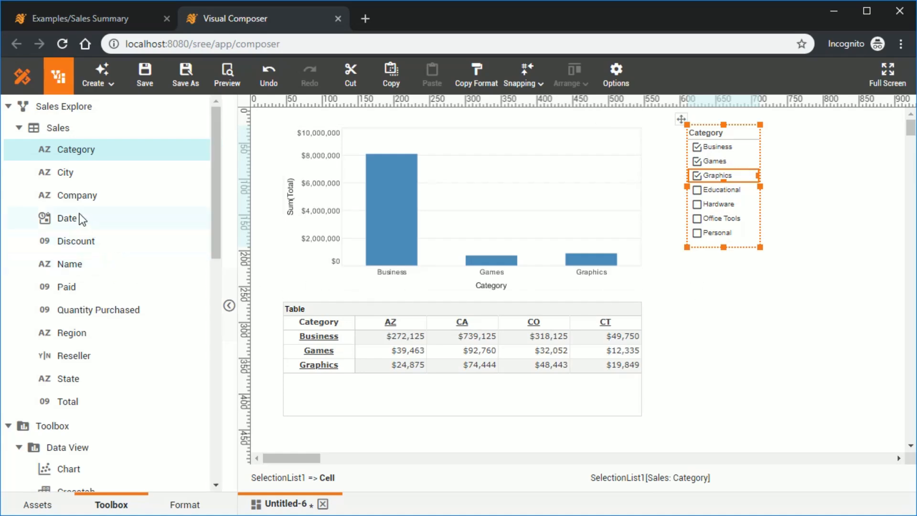
- Add the Date column as a range slider beneath the Category list and set its range to 2019 Oct through 2020 Dec
{"action": "left_click_drag", "start_coordinate": [79, 214], "coordinate": [687, 270]}
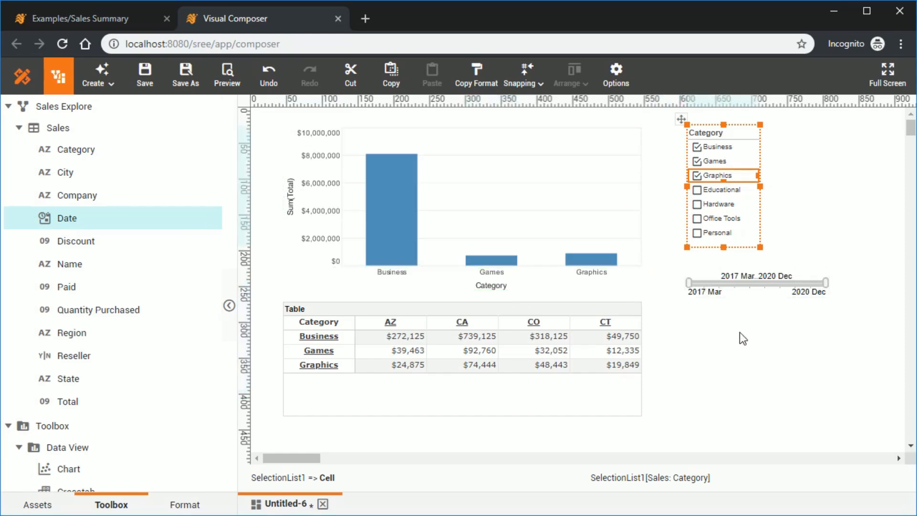
{"action": "left_click_drag", "start_coordinate": [693, 290], "coordinate": [782, 287]}
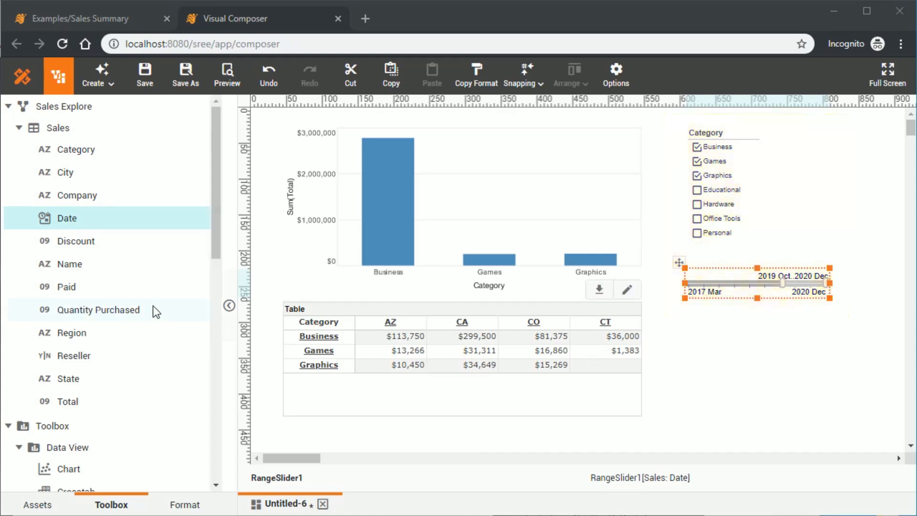
- Add a gauge beneath the date range slider and bind it to the Total column of the Sales table
{"action": "scroll", "coordinate": [155, 311], "scroll_direction": "down", "scroll_amount": 10}
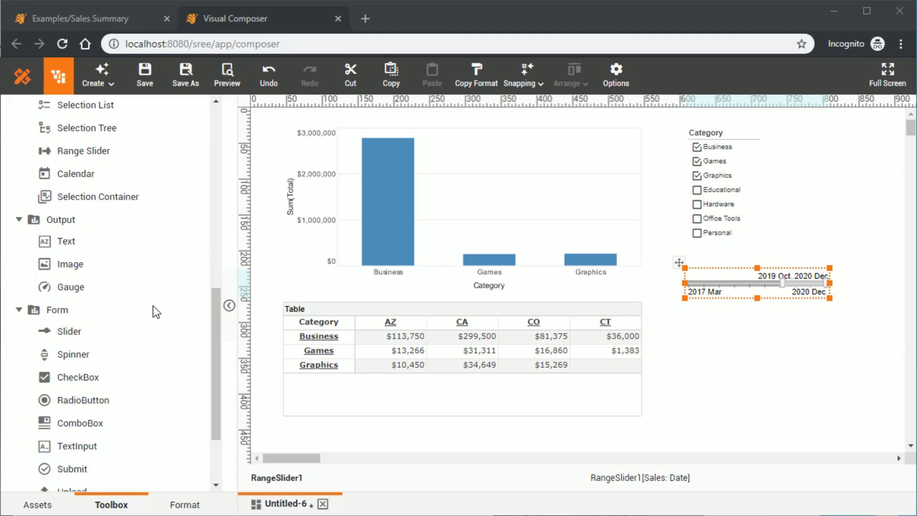
{"action": "scroll", "coordinate": [153, 306], "scroll_direction": "down", "scroll_amount": 1}
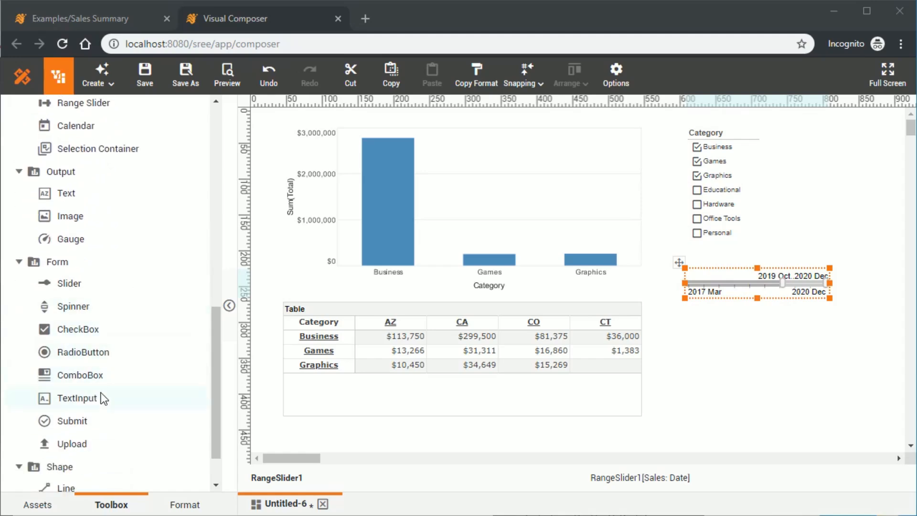
{"action": "scroll", "coordinate": [83, 336], "scroll_direction": "up", "scroll_amount": 2}
{"action": "left_click_drag", "start_coordinate": [82, 336], "coordinate": [677, 314]}
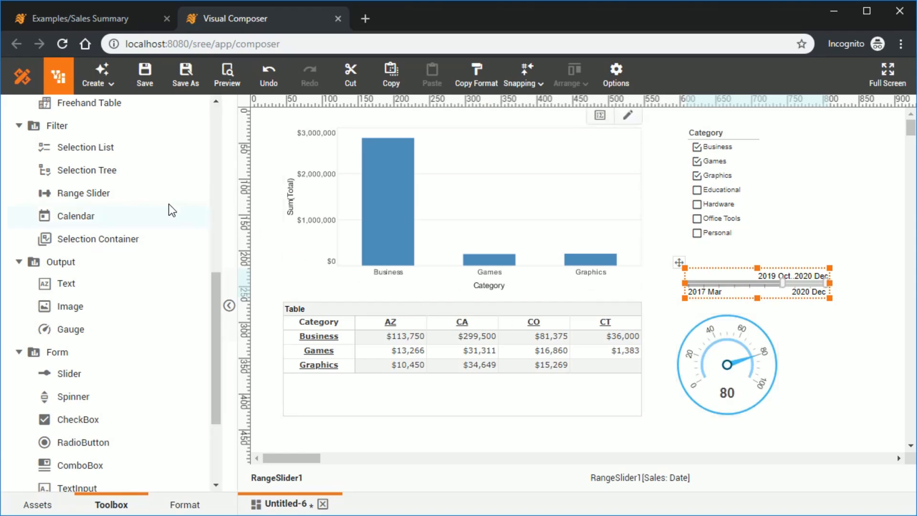
{"action": "scroll", "coordinate": [168, 204], "scroll_direction": "up", "scroll_amount": 10}
{"action": "left_click_drag", "start_coordinate": [168, 204], "coordinate": [727, 356]}
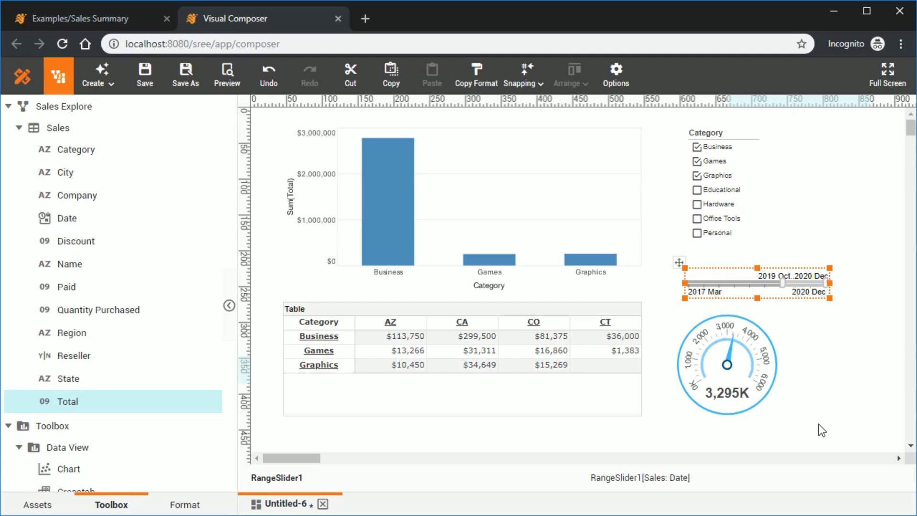
- Open the gauge's properties and review its general, data, advanced and script settings
{"action": "left_click", "coordinate": [734, 363]}
{"action": "right_click", "coordinate": [733, 363]}
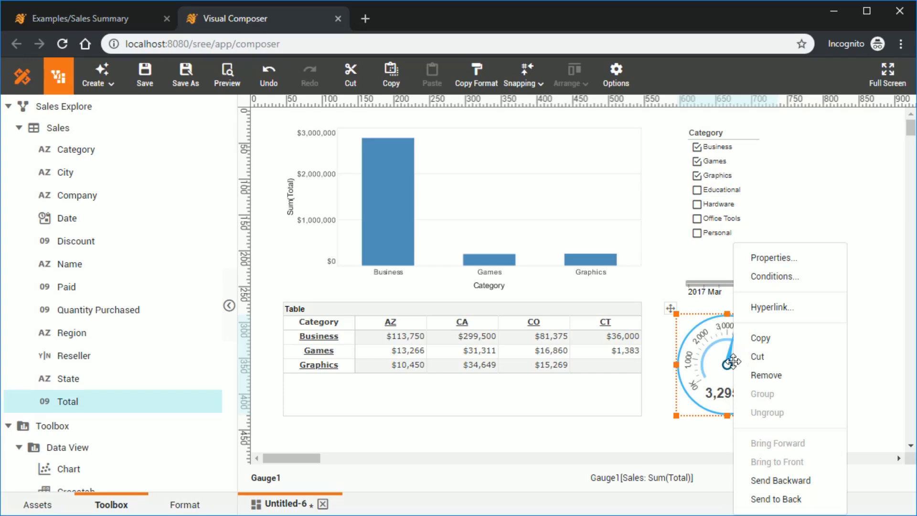
{"action": "left_click", "coordinate": [803, 257]}
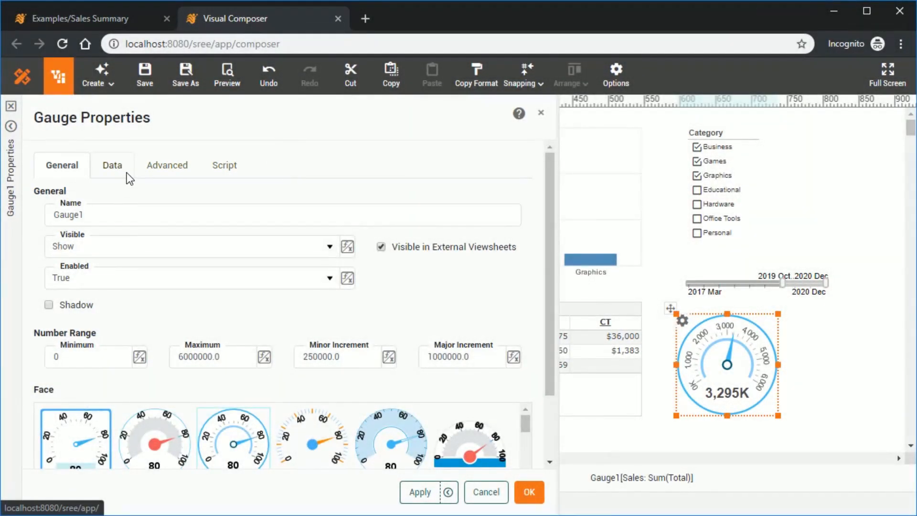
{"action": "left_click", "coordinate": [127, 173]}
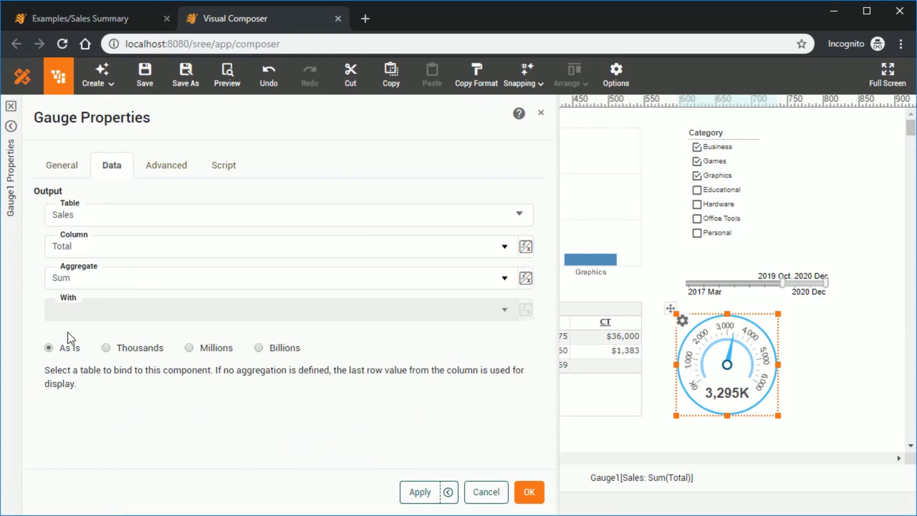
{"action": "left_click", "coordinate": [176, 165]}
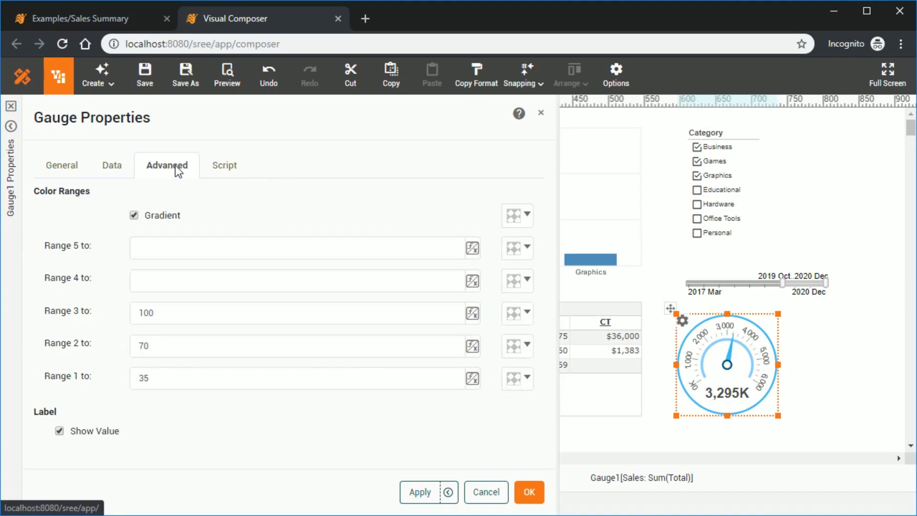
{"action": "left_click", "coordinate": [233, 167]}
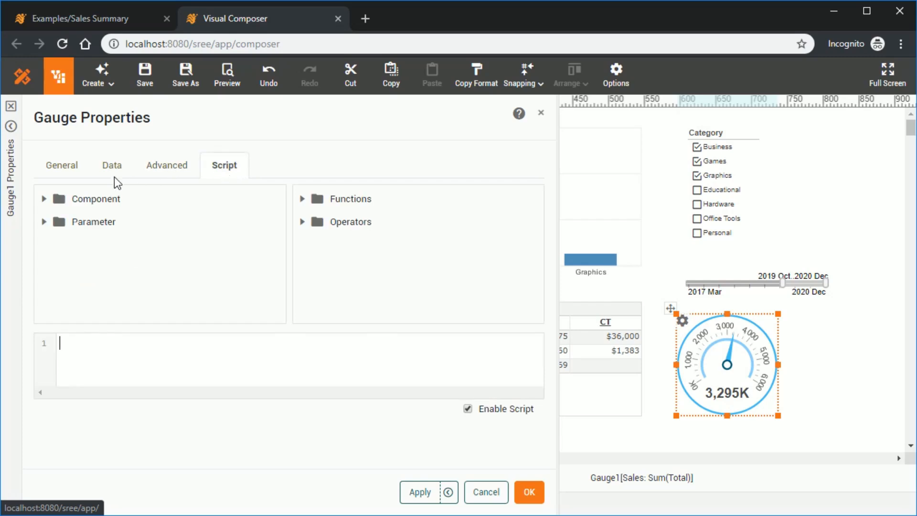
- Change the gauge's face to the round style with the light-blue shaded dial band and apply the properties
{"action": "left_click", "coordinate": [78, 167]}
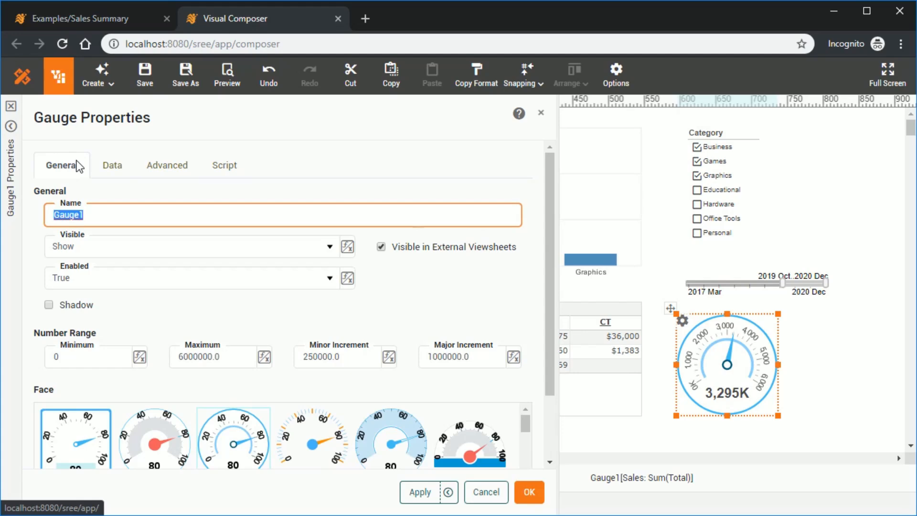
{"action": "left_click", "coordinate": [386, 438]}
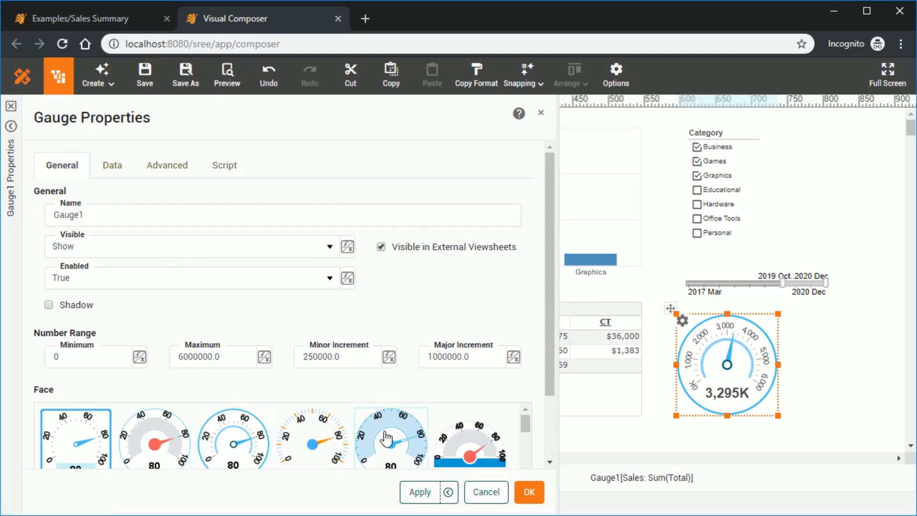
{"action": "scroll", "coordinate": [393, 433], "scroll_direction": "down", "scroll_amount": 1}
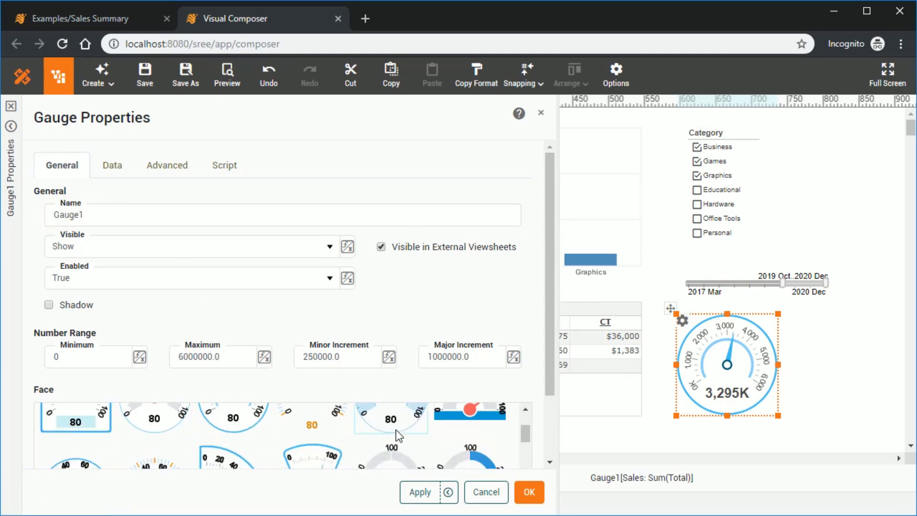
{"action": "left_click", "coordinate": [522, 494]}
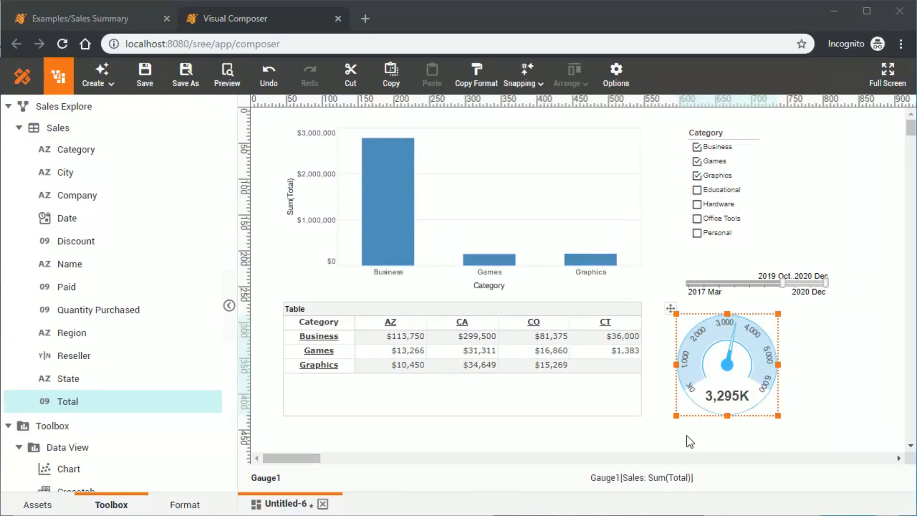
- Add a text component reading "Sales Dashboard" beneath the crosstab and leave it selected
{"action": "scroll", "coordinate": [146, 237], "scroll_direction": "down", "scroll_amount": 4}
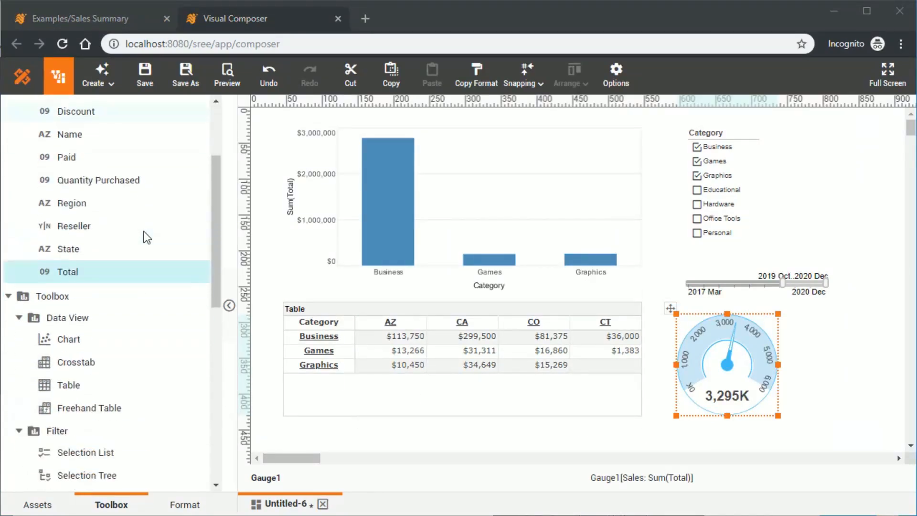
{"action": "scroll", "coordinate": [147, 237], "scroll_direction": "down", "scroll_amount": 5}
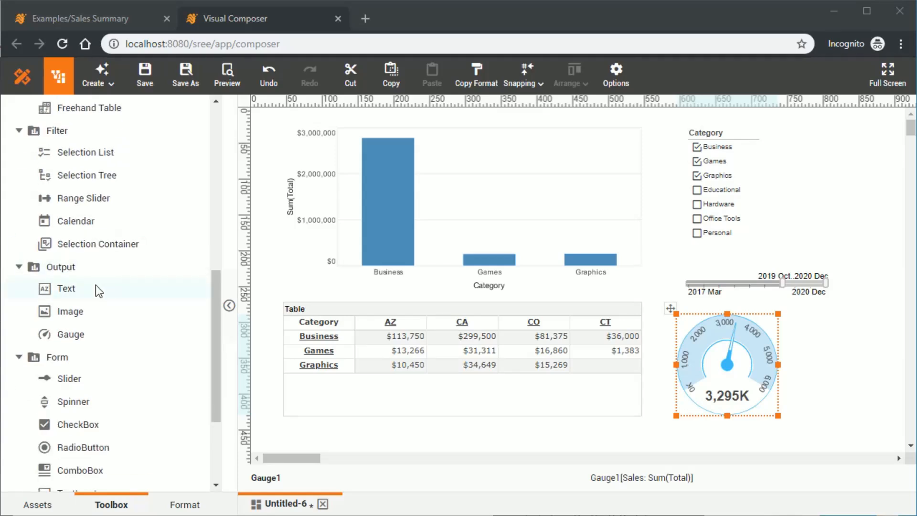
{"action": "left_click_drag", "start_coordinate": [95, 285], "coordinate": [379, 434]}
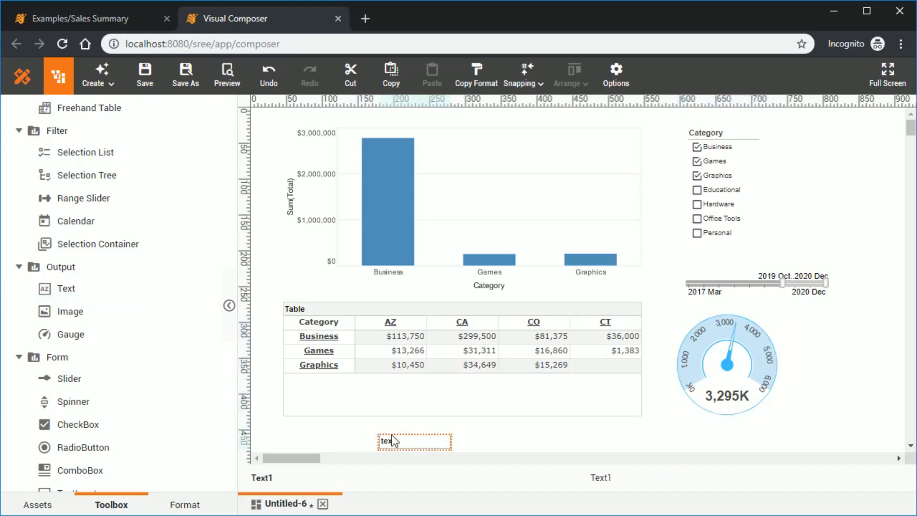
{"action": "double_click", "coordinate": [392, 437]}
{"action": "type", "text": "Sales"}
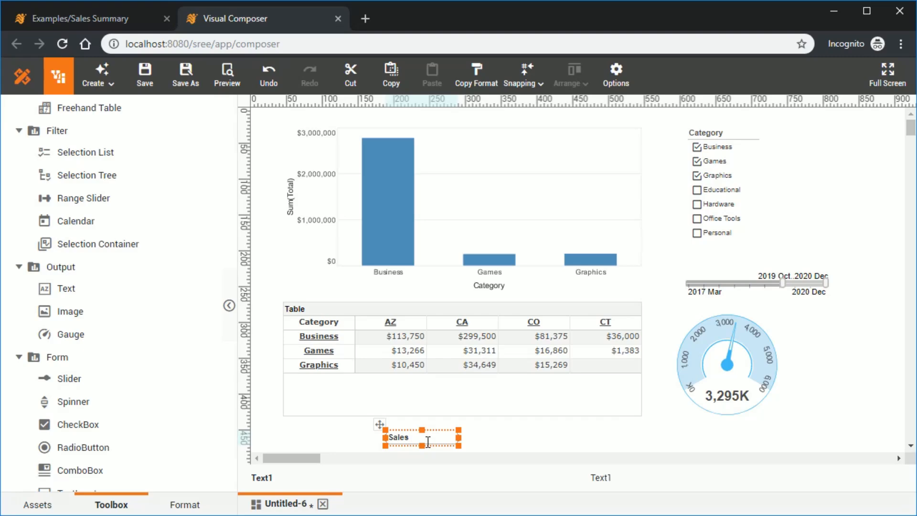
{"action": "type", "text": "Dashboard"}
{"action": "left_click", "coordinate": [485, 434]}
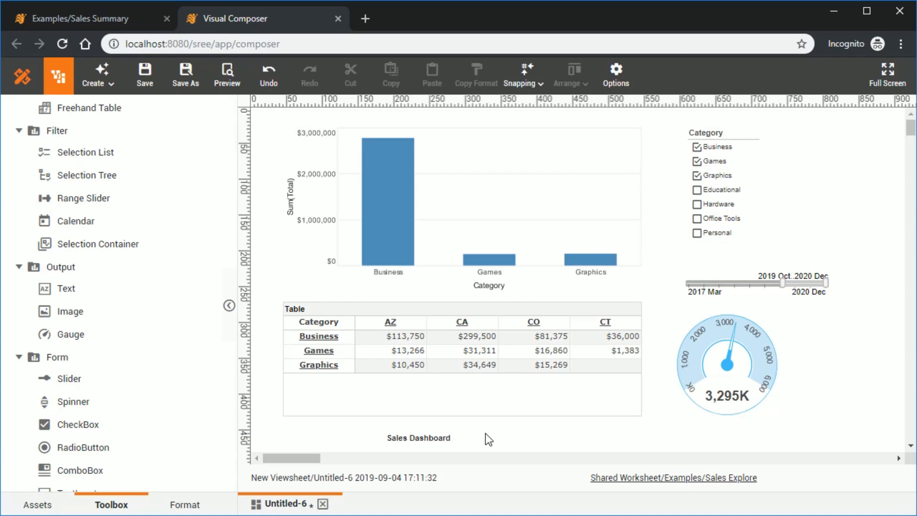
{"action": "left_click", "coordinate": [440, 437]}
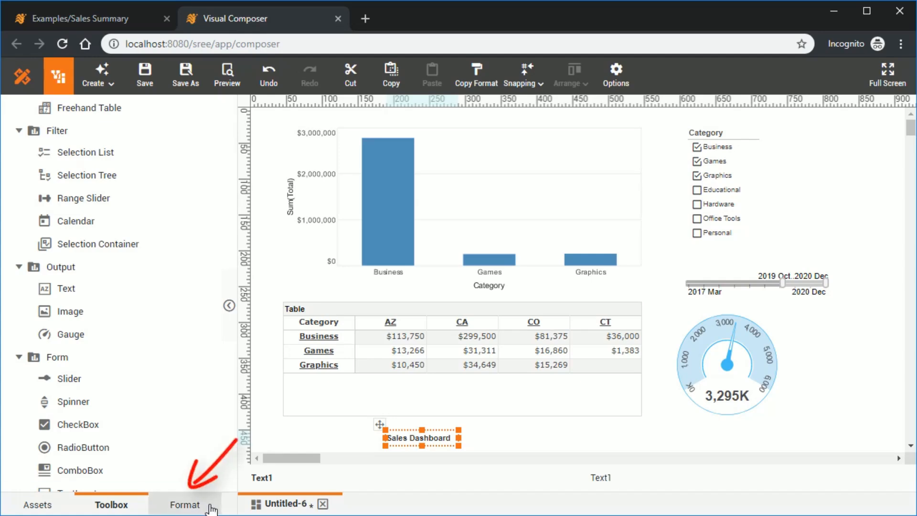
- Examine the format settings of the Sales Dashboard text and of the Category selection list's body, title and item cells
{"action": "left_click", "coordinate": [212, 509]}
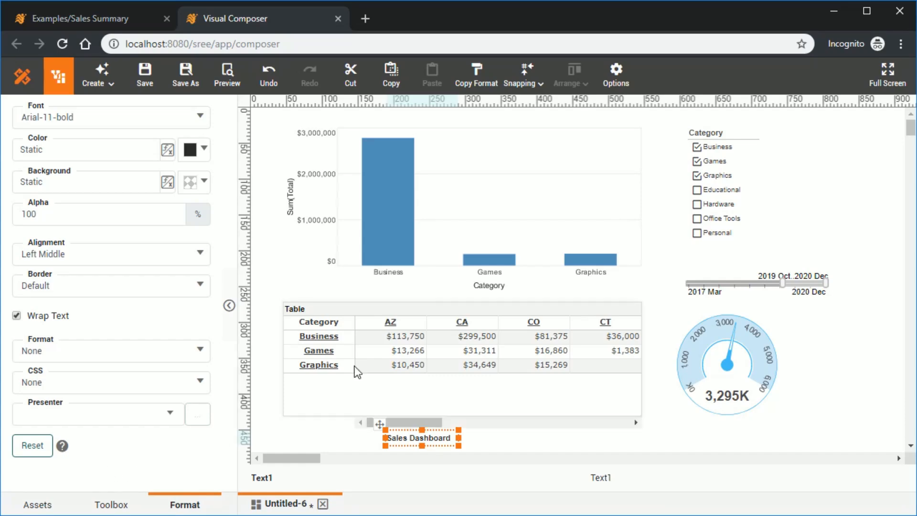
{"action": "left_click", "coordinate": [712, 134]}
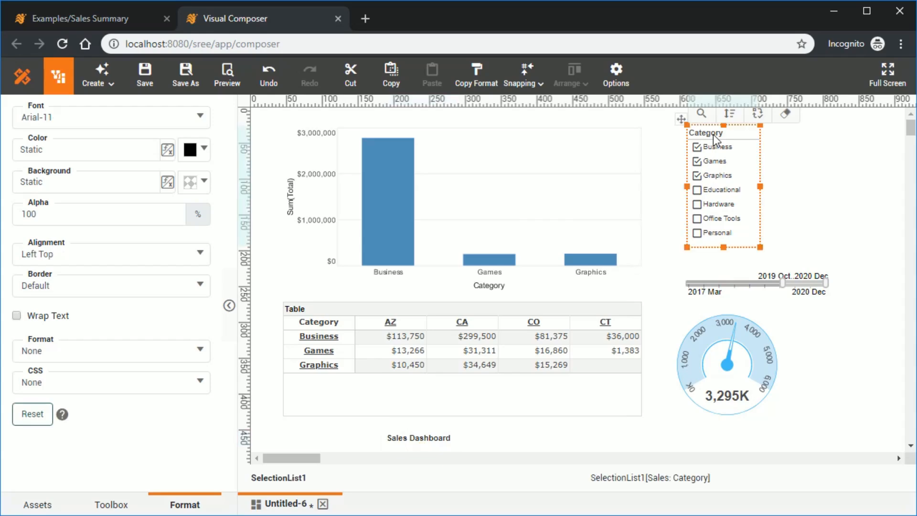
{"action": "left_click", "coordinate": [712, 134]}
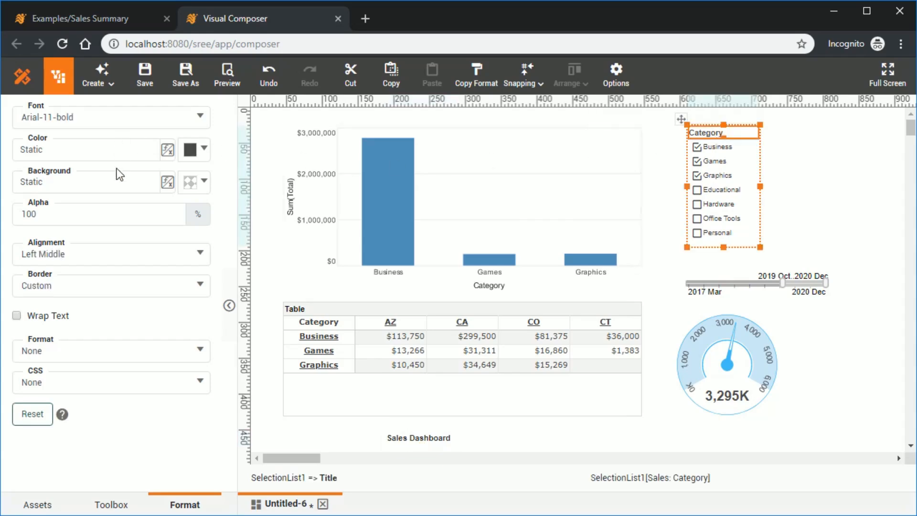
{"action": "mouse_move", "coordinate": [703, 140]}
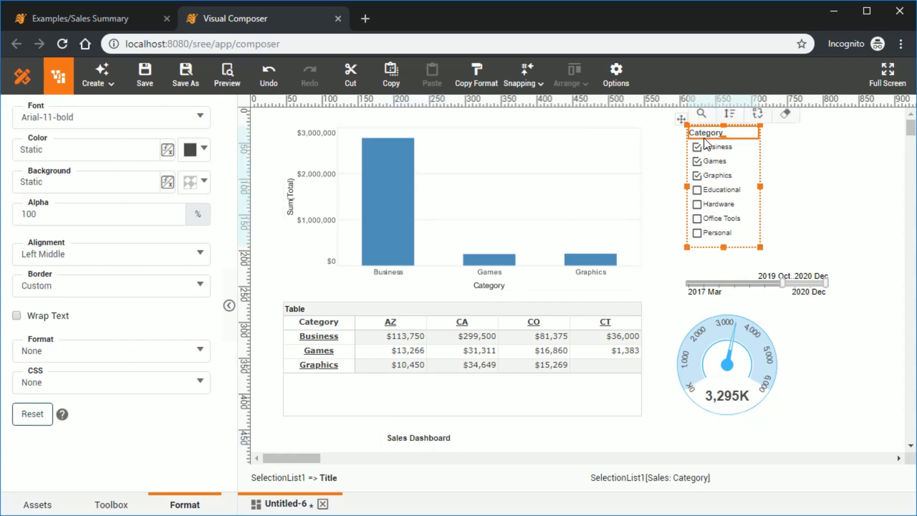
{"action": "left_click", "coordinate": [714, 203]}
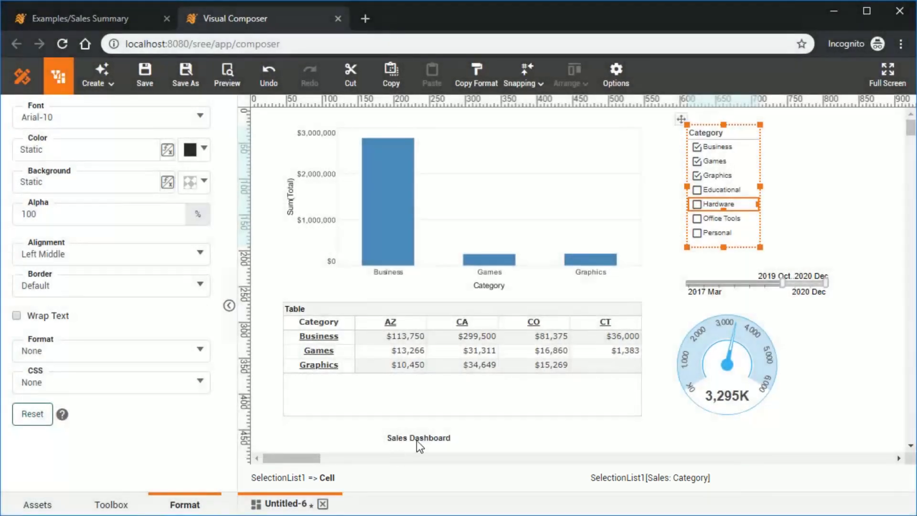
{"action": "left_click", "coordinate": [709, 136]}
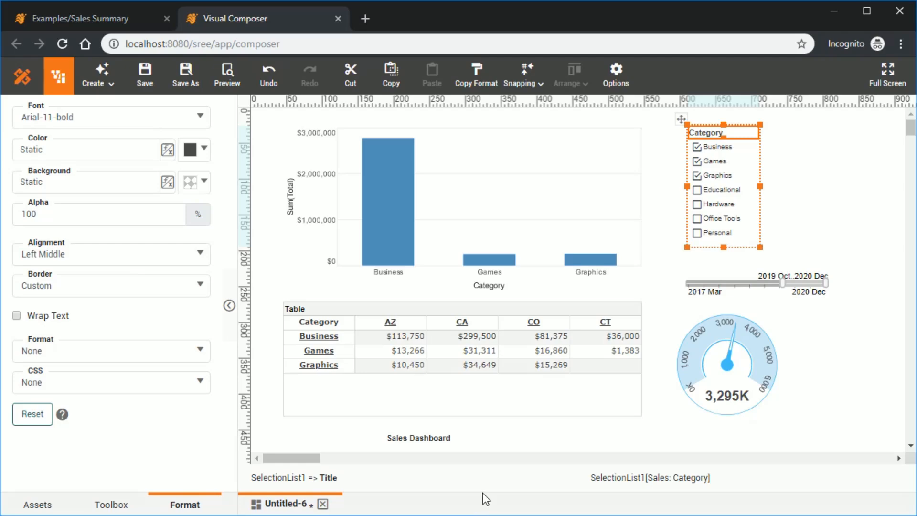
- Set the font size of the Sales Dashboard text beneath the crosstab to 18 px
{"action": "left_click", "coordinate": [426, 439]}
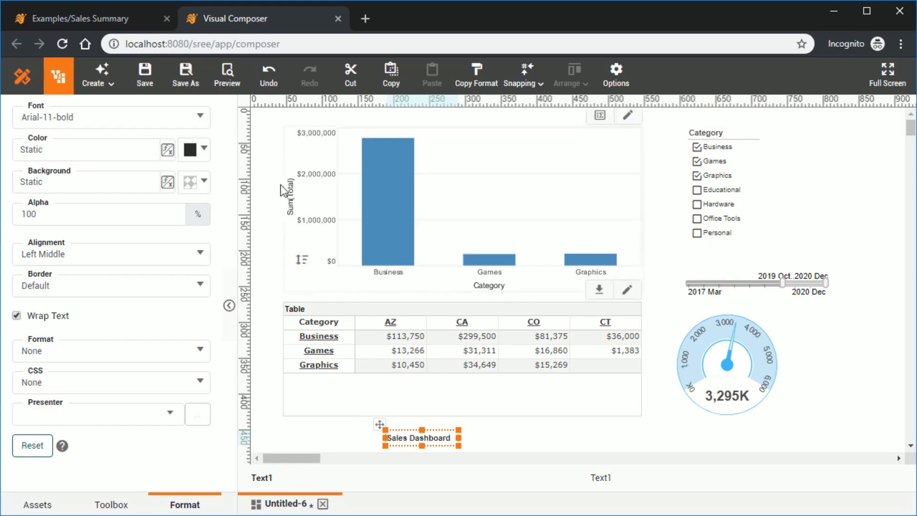
{"action": "left_click", "coordinate": [201, 115]}
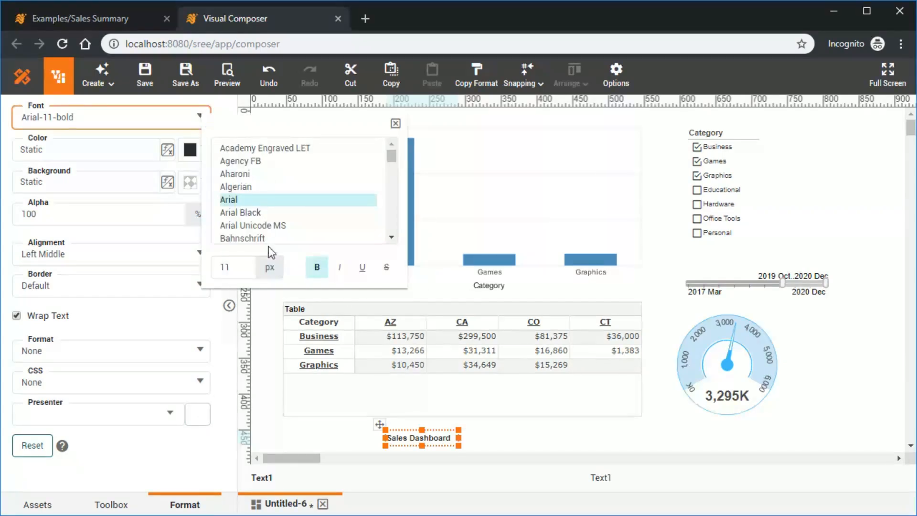
{"action": "left_click", "coordinate": [242, 263]}
{"action": "left_click", "coordinate": [242, 263]}
{"action": "left_click", "coordinate": [242, 263]}
{"action": "left_click", "coordinate": [242, 263]}
{"action": "left_click", "coordinate": [242, 263]}
{"action": "left_click", "coordinate": [242, 263]}
{"action": "left_click", "coordinate": [244, 264]}
{"action": "left_click", "coordinate": [244, 270]}
{"action": "left_click", "coordinate": [243, 264]}
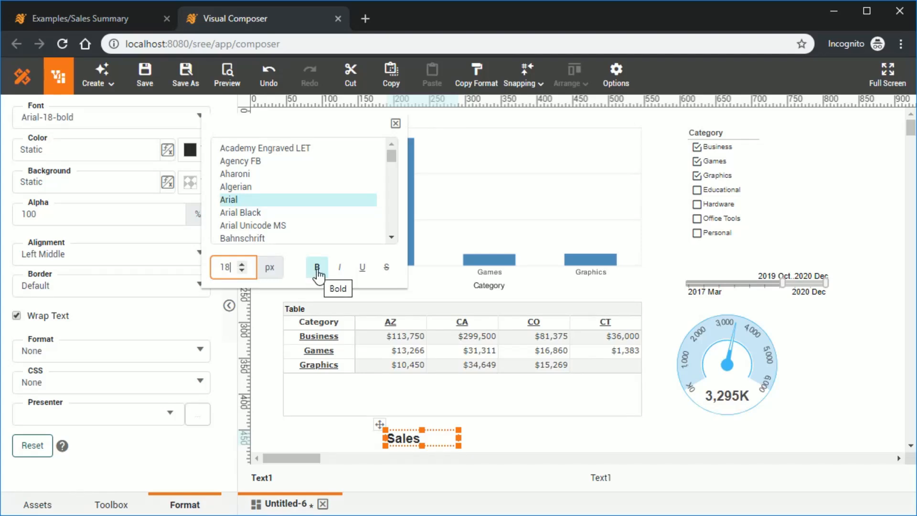
{"action": "left_click", "coordinate": [396, 124]}
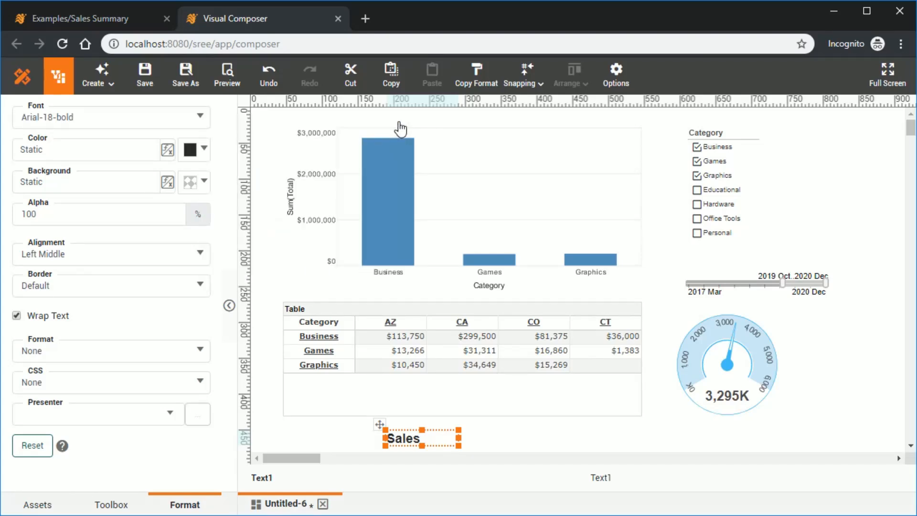
- Widen the Sales Dashboard text and place it above the chart, then shift all other components down slightly to make room
{"action": "left_click_drag", "start_coordinate": [458, 438], "coordinate": [521, 437]}
{"action": "left_click_drag", "start_coordinate": [379, 425], "coordinate": [486, 105]}
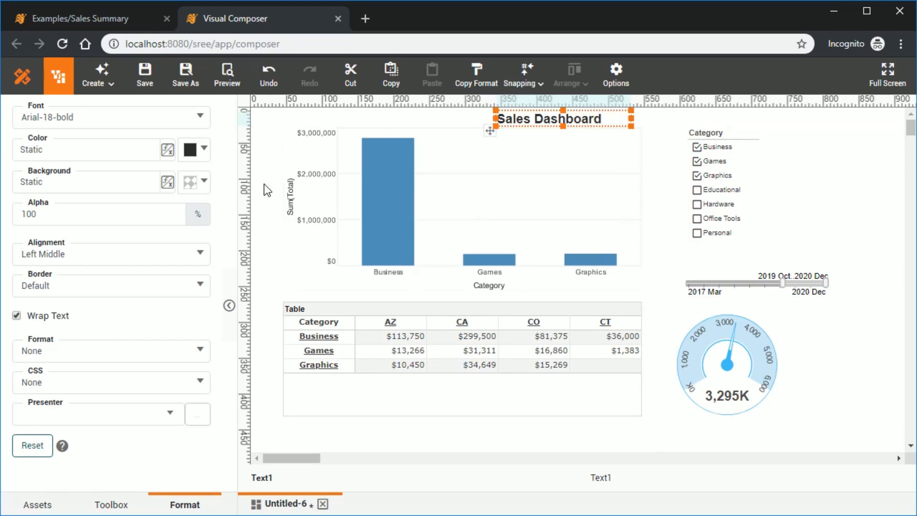
{"action": "left_click_drag", "start_coordinate": [269, 190], "coordinate": [802, 406]}
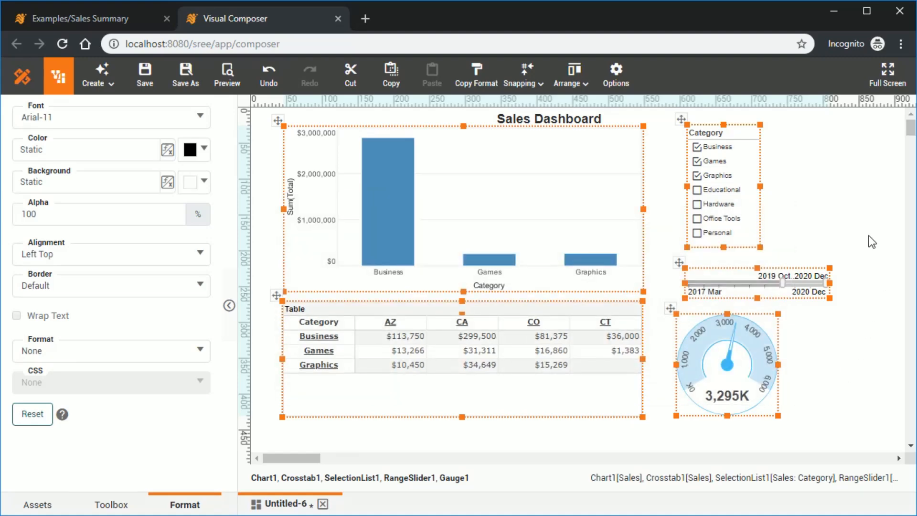
{"action": "key", "text": "Down"}
{"action": "key", "text": "Down"}
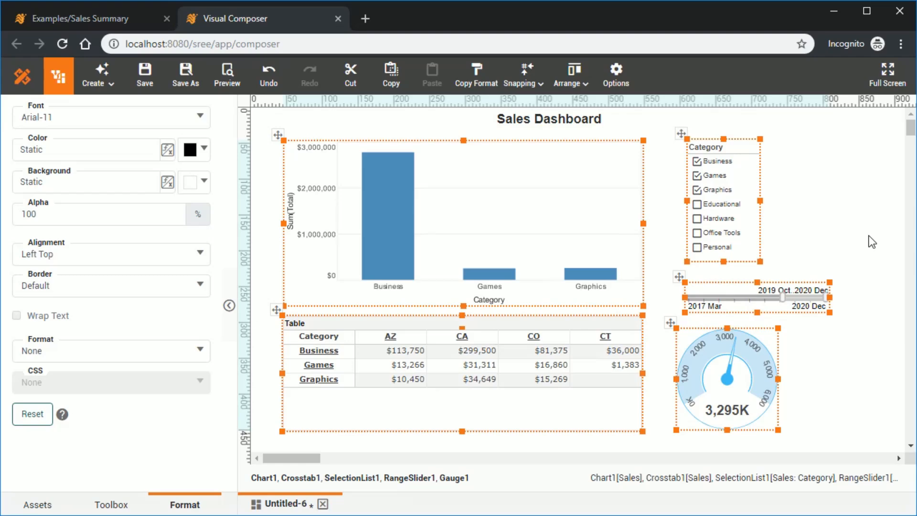
- Set the Sales Dashboard title's font size to 24 px and enlarge its box so the text fits on one line
{"action": "left_click", "coordinate": [549, 125]}
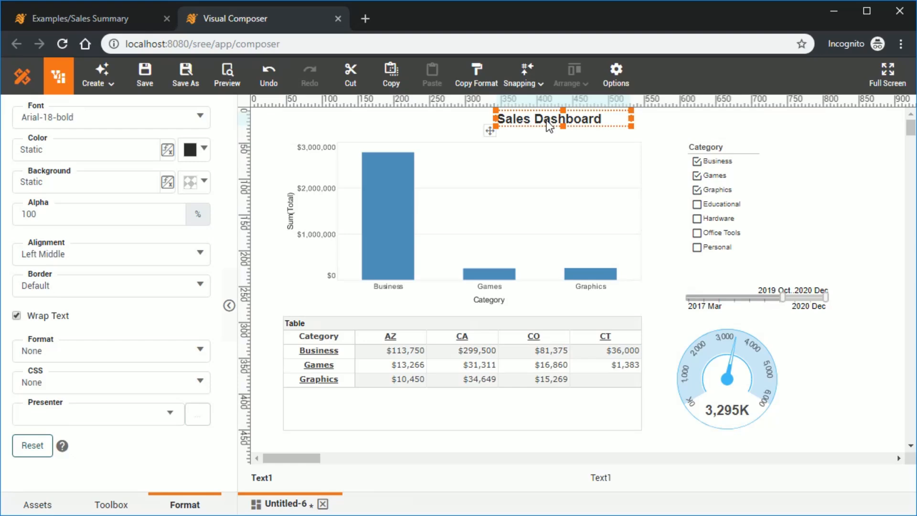
{"action": "left_click", "coordinate": [200, 120]}
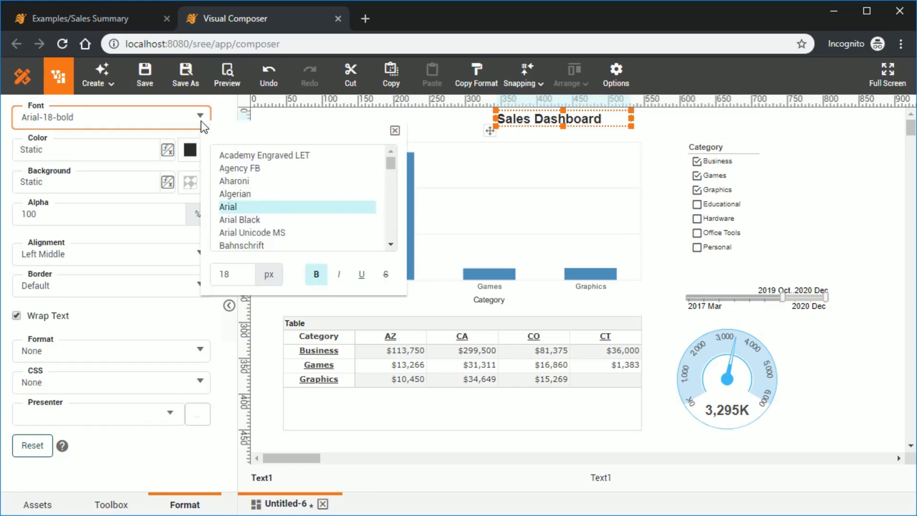
{"action": "left_click", "coordinate": [240, 271]}
{"action": "left_click", "coordinate": [239, 271]}
{"action": "left_click", "coordinate": [240, 270]}
{"action": "left_click", "coordinate": [239, 270]}
{"action": "left_click", "coordinate": [239, 270]}
{"action": "left_click", "coordinate": [242, 272]}
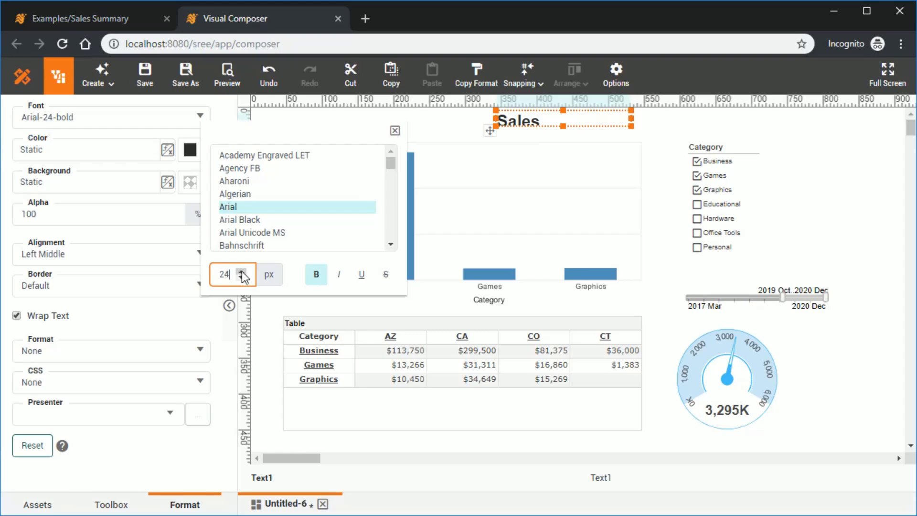
{"action": "left_click", "coordinate": [395, 131]}
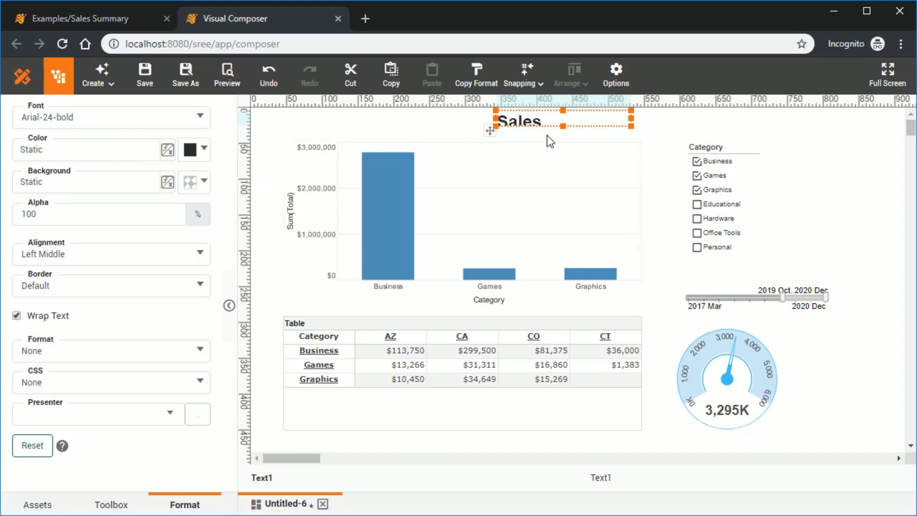
{"action": "left_click_drag", "start_coordinate": [563, 126], "coordinate": [565, 135]}
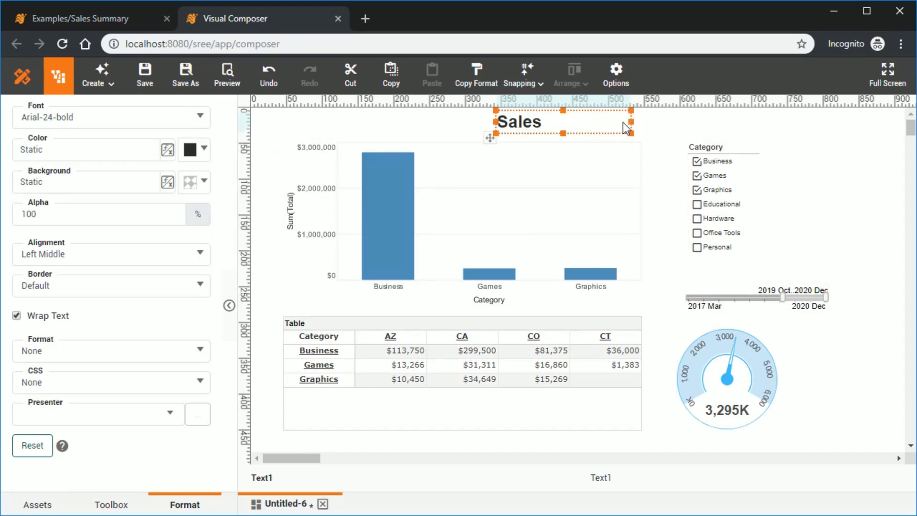
{"action": "left_click_drag", "start_coordinate": [631, 123], "coordinate": [690, 123]}
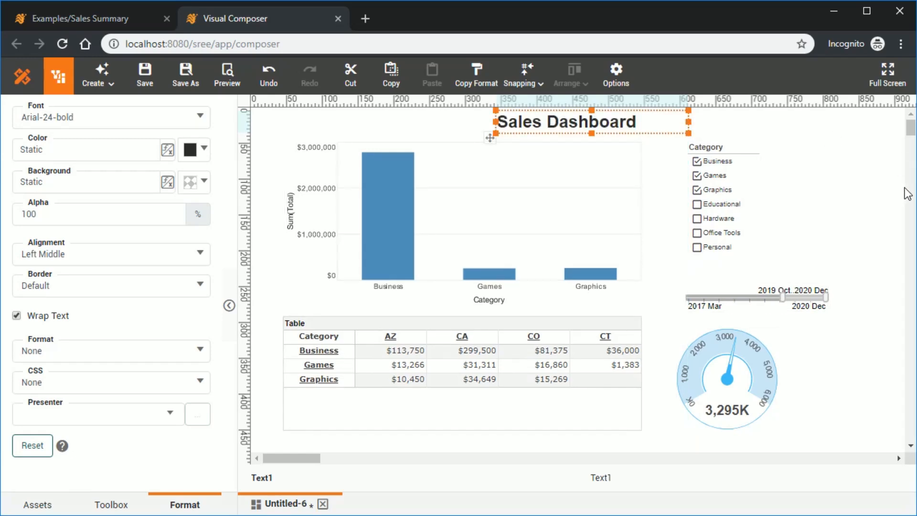
- Center the title text horizontally and stretch its box from the chart's left edge to the Category list's right edge
{"action": "mouse_move", "coordinate": [631, 129]}
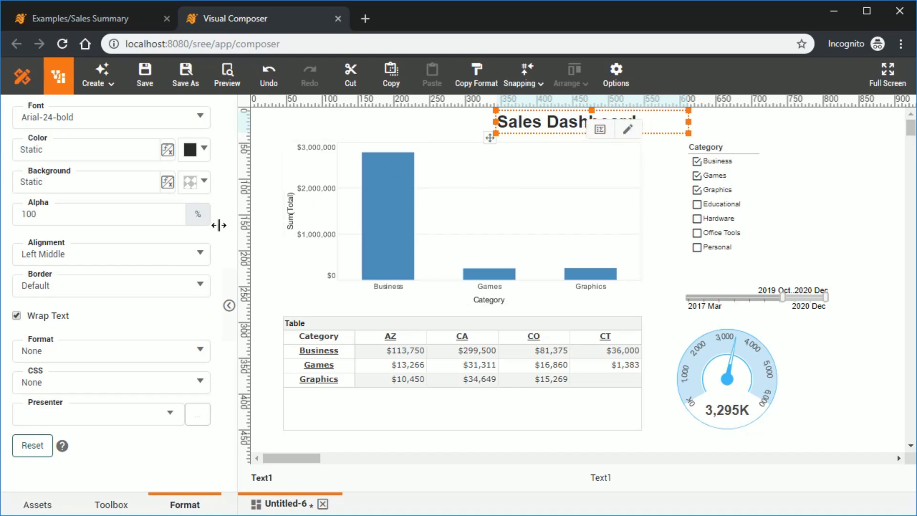
{"action": "left_click", "coordinate": [145, 260]}
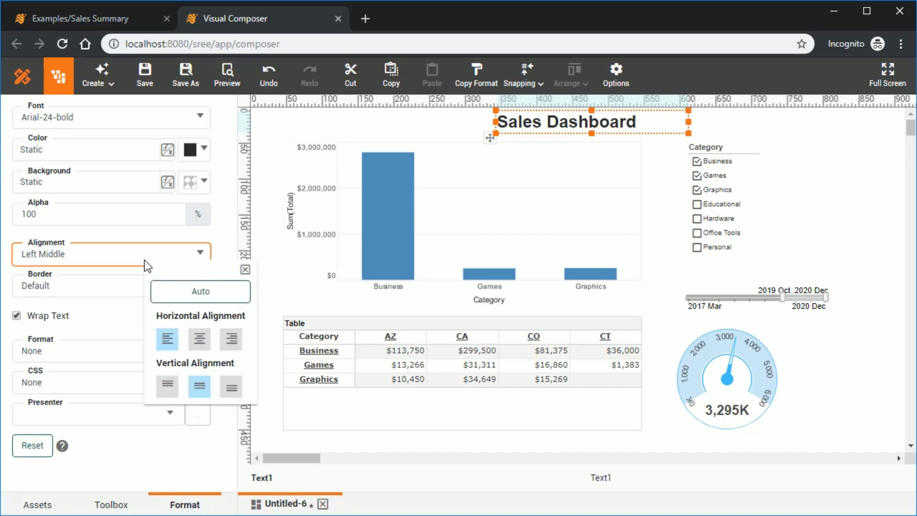
{"action": "left_click", "coordinate": [201, 337]}
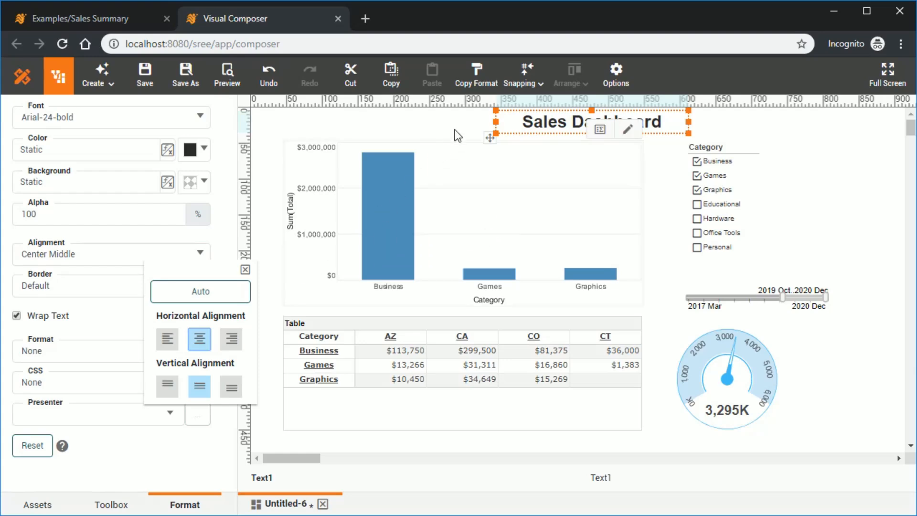
{"action": "left_click_drag", "start_coordinate": [496, 121], "coordinate": [285, 121]}
{"action": "left_click_drag", "start_coordinate": [686, 121], "coordinate": [759, 123]}
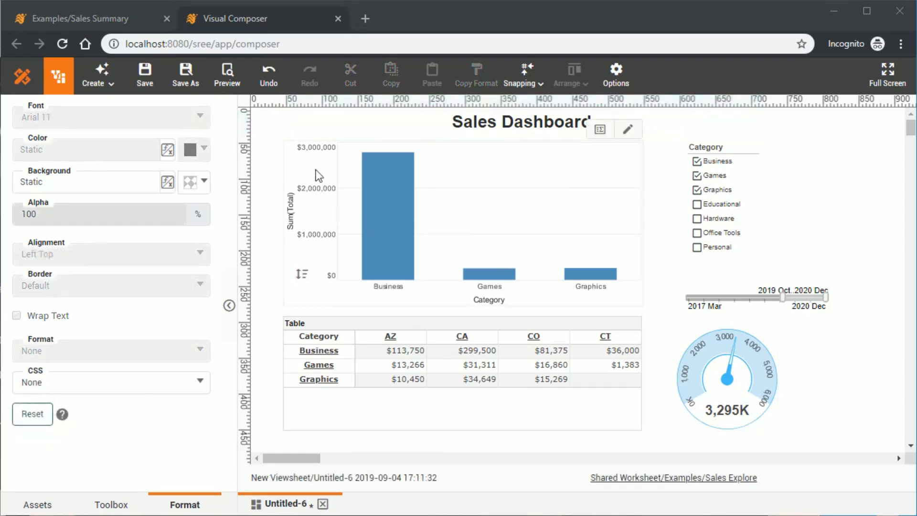
- Format the chart's Sum(Total) axis labels as Number with the custom format $#,###M
{"action": "left_click", "coordinate": [318, 211]}
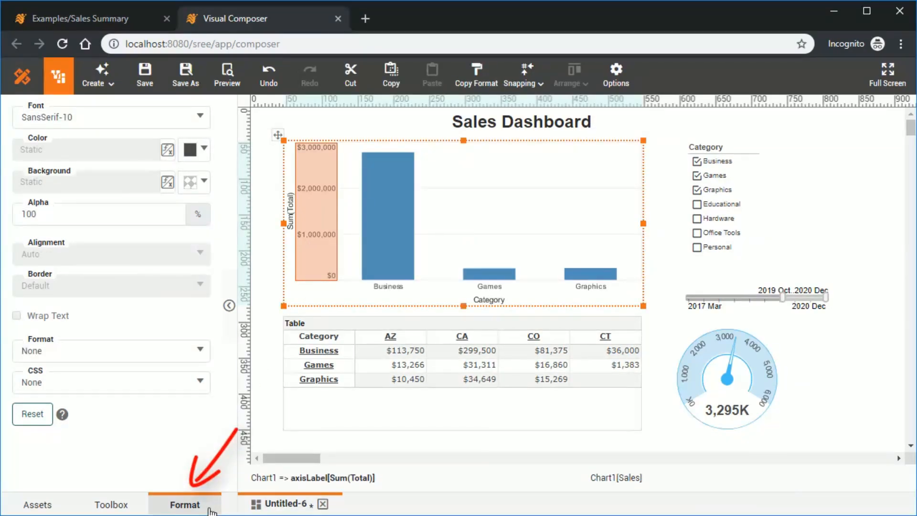
{"action": "left_click", "coordinate": [200, 350]}
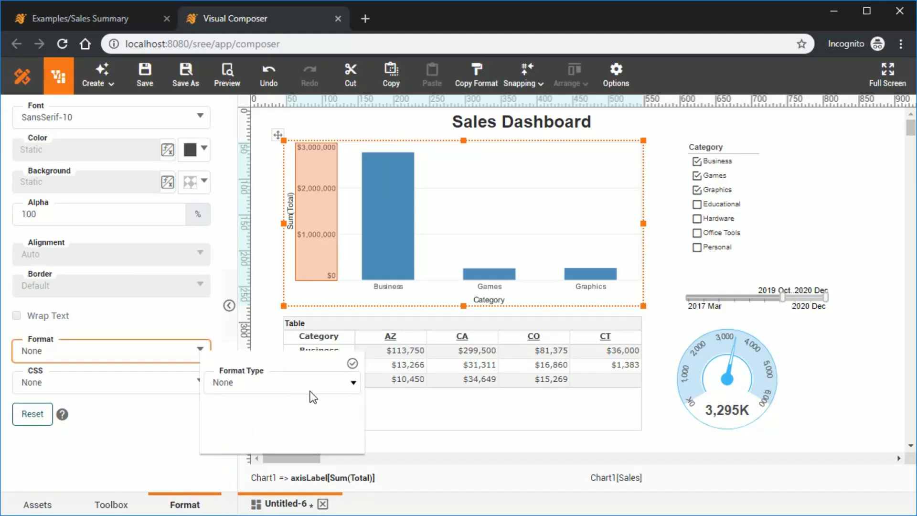
{"action": "left_click", "coordinate": [337, 387]}
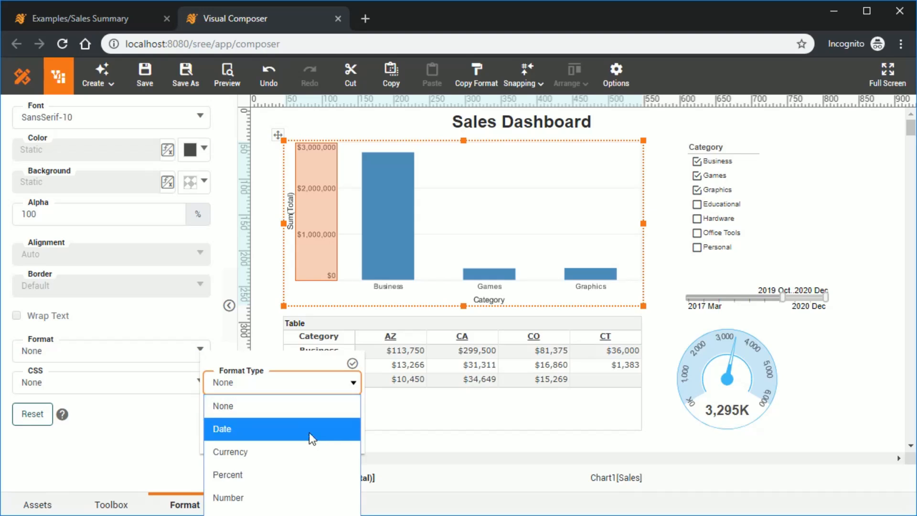
{"action": "left_click", "coordinate": [294, 498]}
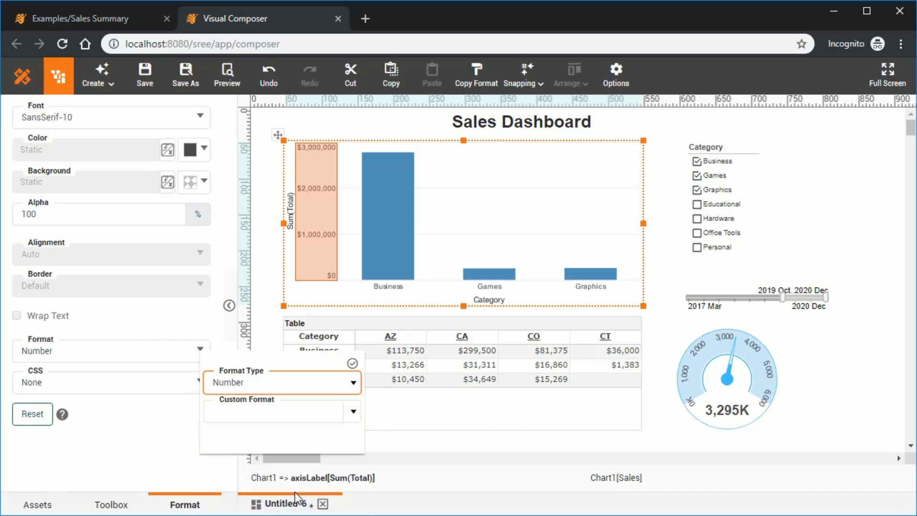
{"action": "left_click", "coordinate": [353, 411]}
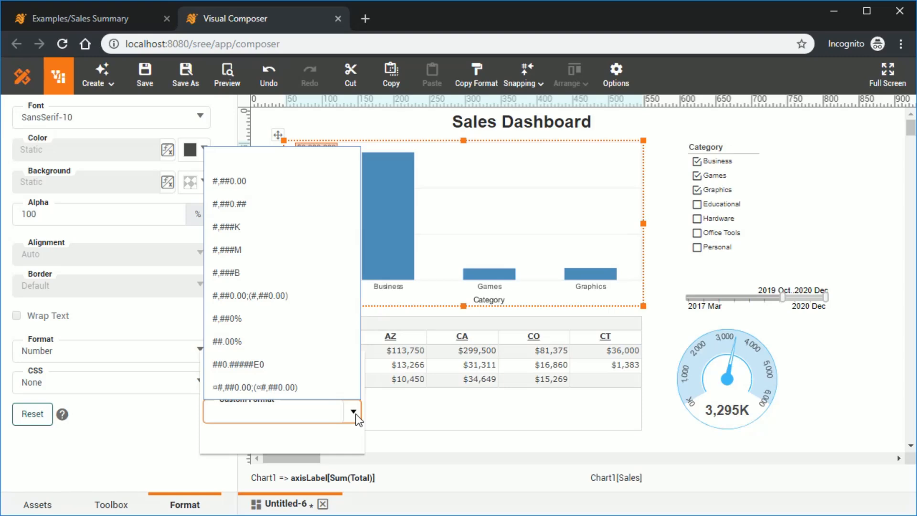
{"action": "left_click", "coordinate": [299, 252]}
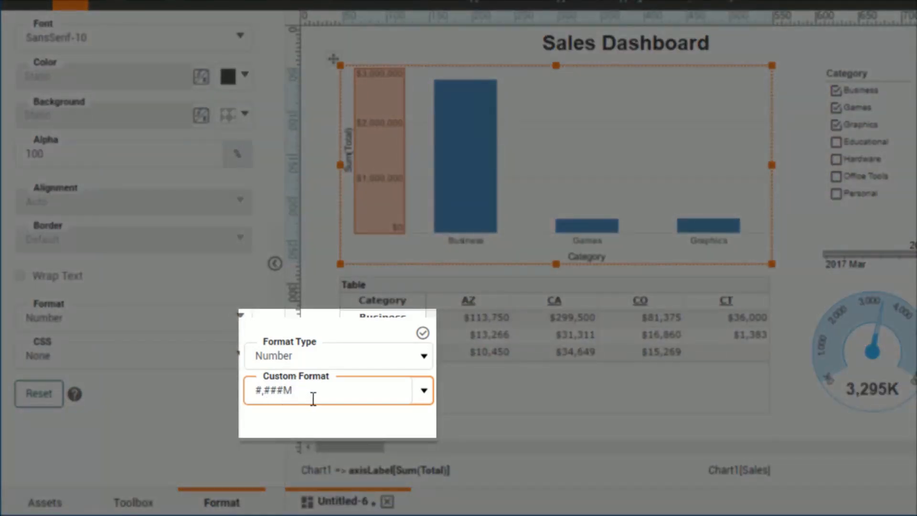
{"action": "left_click", "coordinate": [254, 391]}
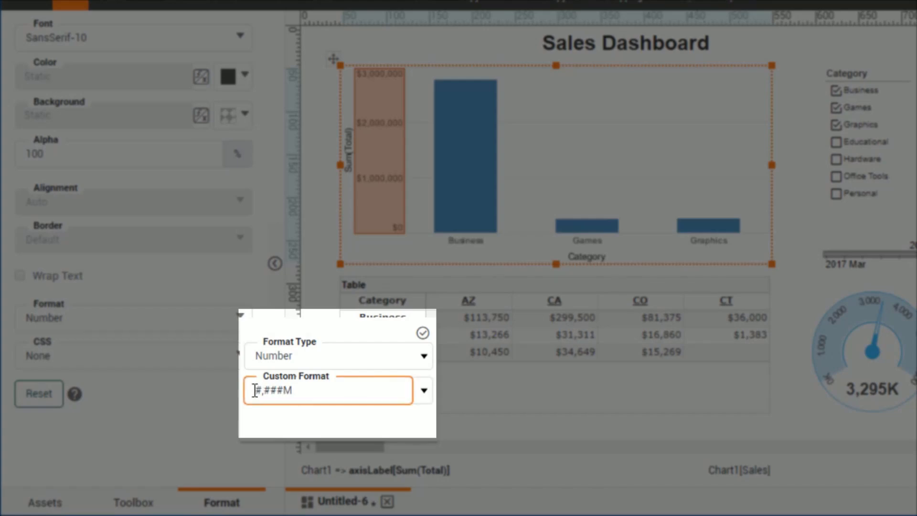
{"action": "type", "text": "$"}
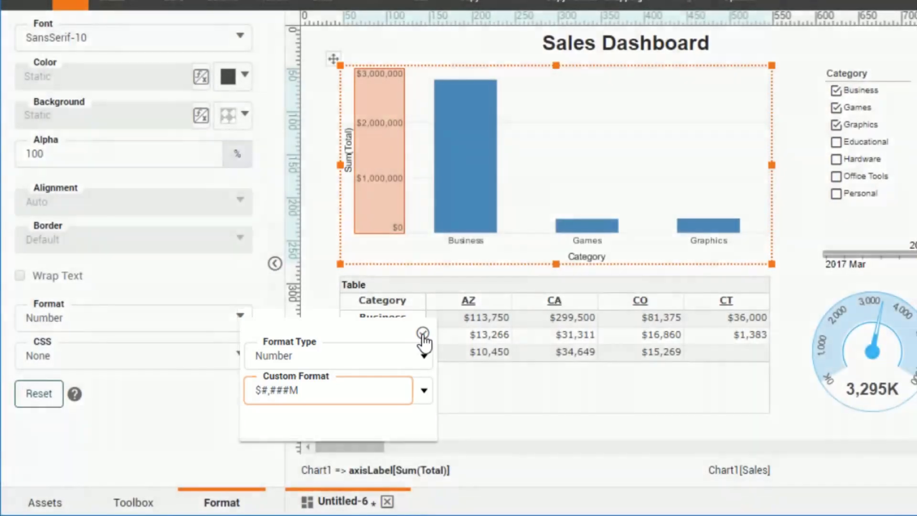
{"action": "left_click", "coordinate": [422, 334]}
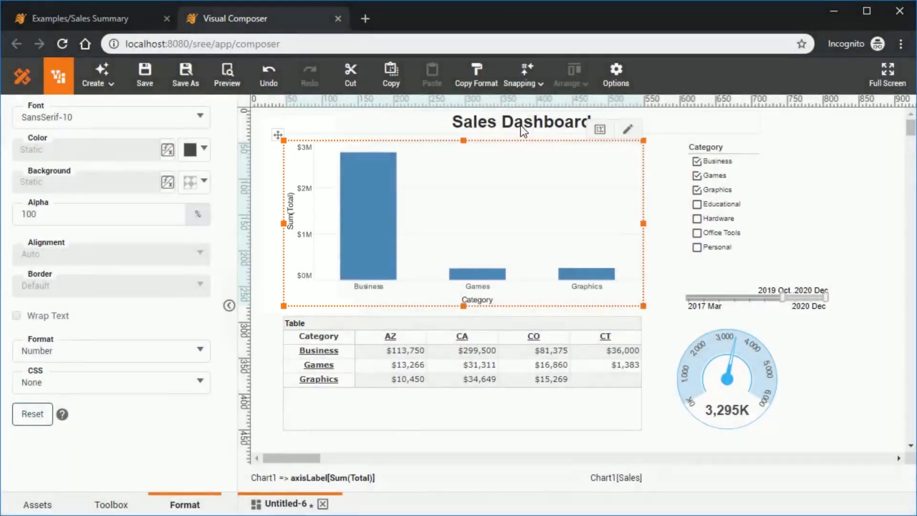
- Give the Sales Dashboard title a pale teal background
{"action": "left_click", "coordinate": [521, 132]}
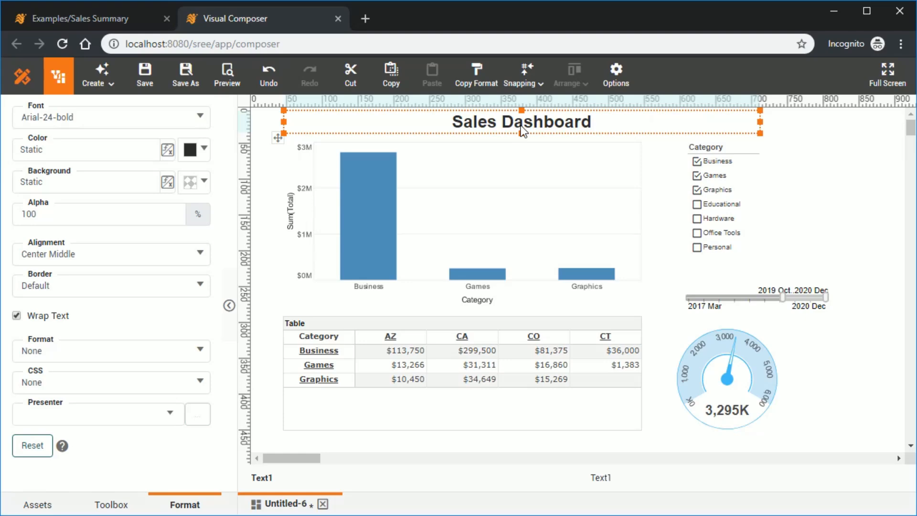
{"action": "left_click", "coordinate": [204, 183]}
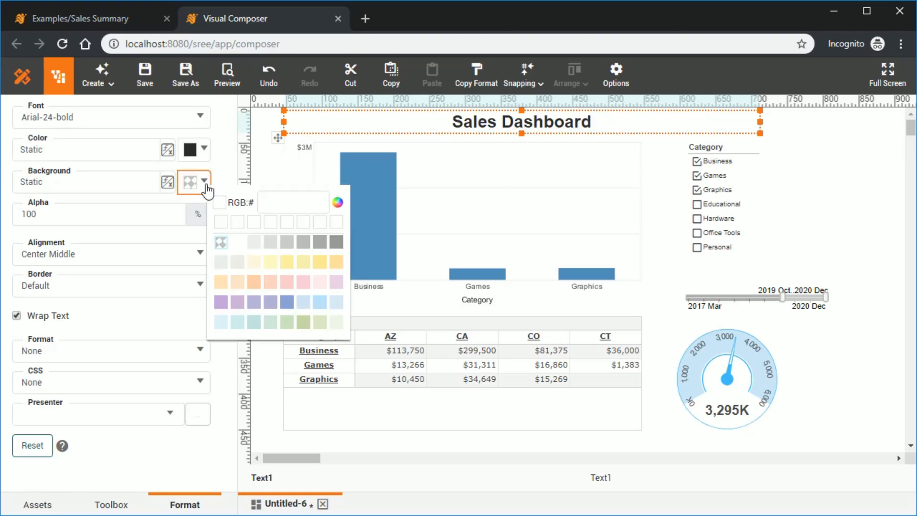
{"action": "left_click", "coordinate": [240, 321]}
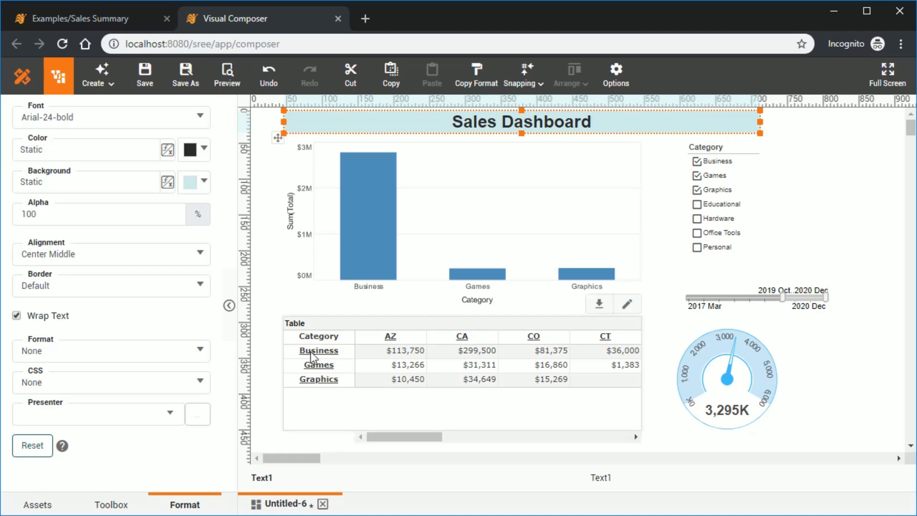
- Save the viewsheet as Sales Dashboard in the Shared Viewsheet scope
{"action": "left_click", "coordinate": [148, 86]}
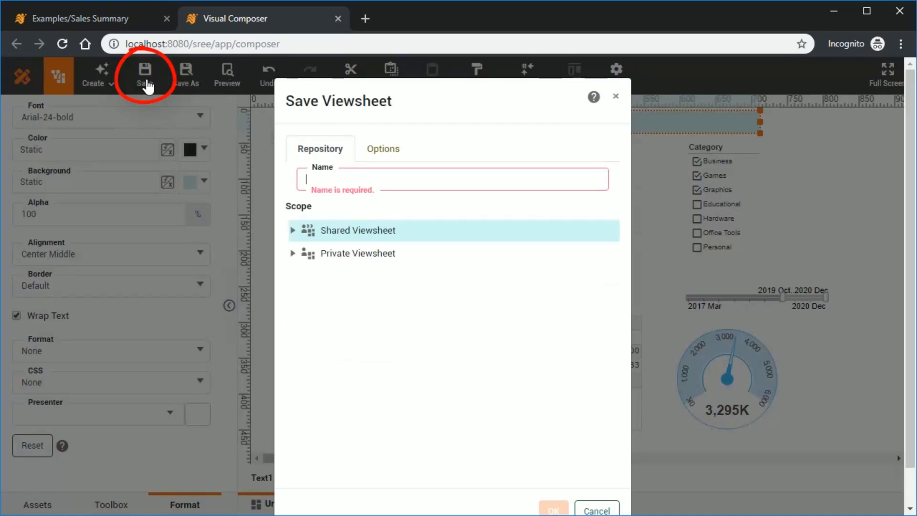
{"action": "type", "text": "Sales"}
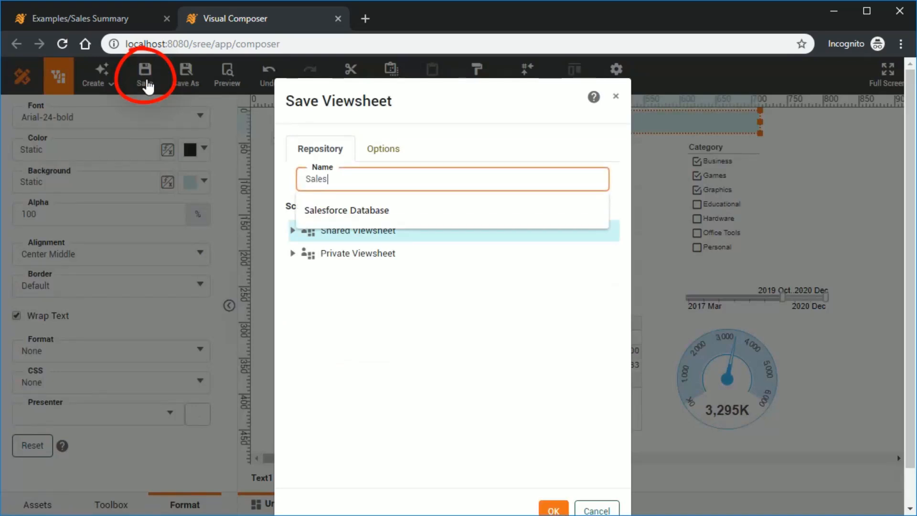
{"action": "type", "text": " Dashboard"}
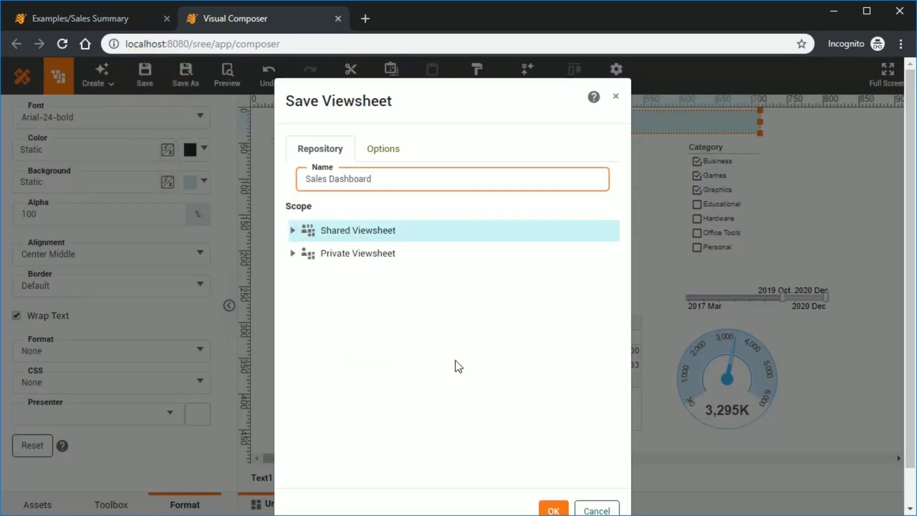
{"action": "left_click", "coordinate": [556, 508]}
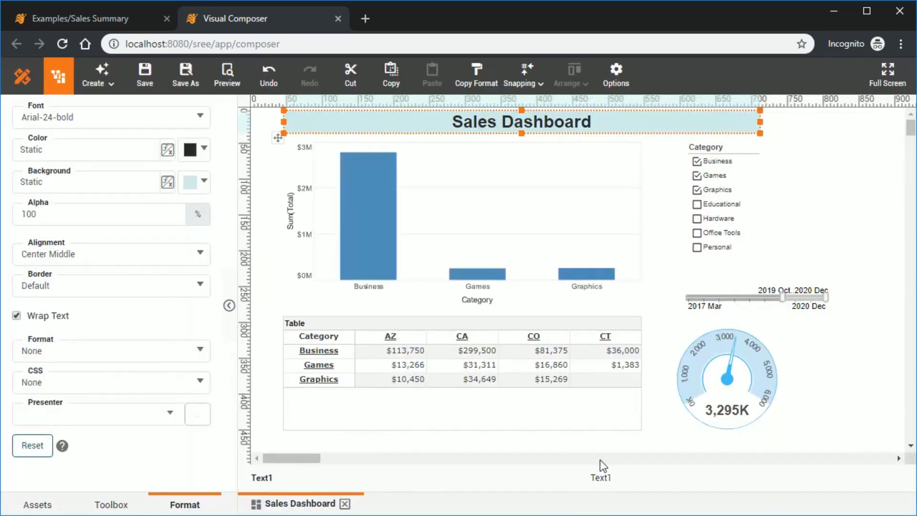
- Widen and shorten the Category selection list, then narrow its cells so the options flow into two columns
{"action": "left_click", "coordinate": [752, 179]}
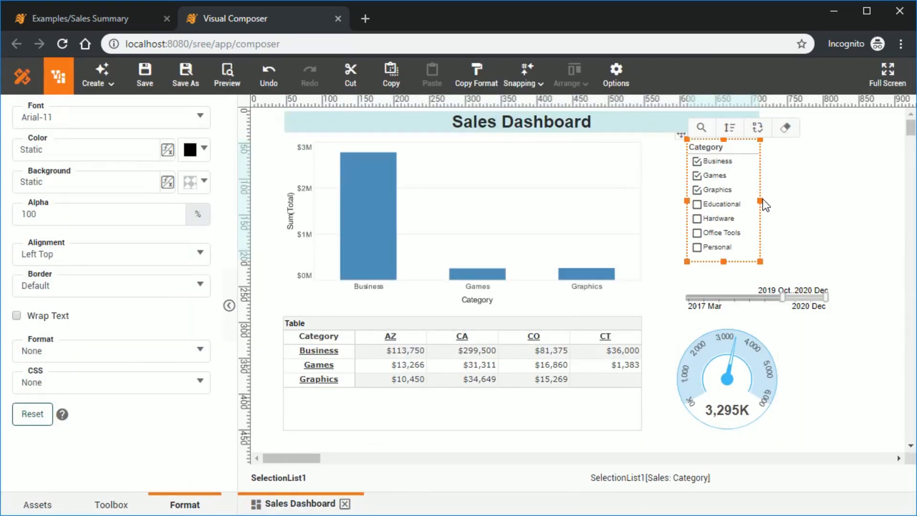
{"action": "left_click_drag", "start_coordinate": [759, 200], "coordinate": [830, 199]}
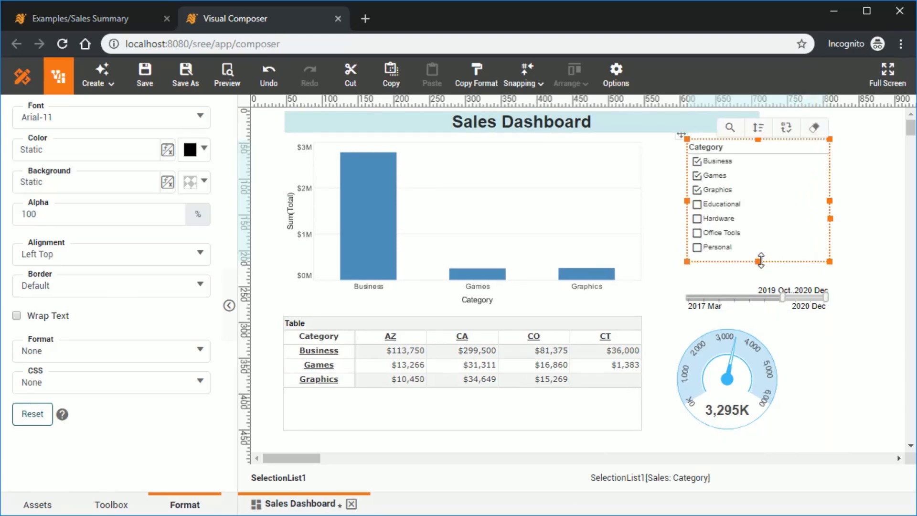
{"action": "left_click_drag", "start_coordinate": [759, 263], "coordinate": [759, 202]}
{"action": "left_click", "coordinate": [743, 181]}
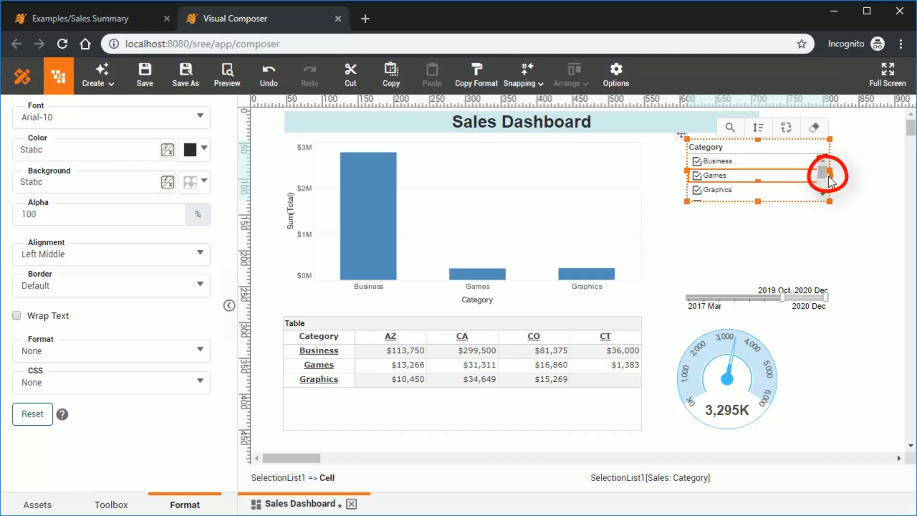
{"action": "left_click_drag", "start_coordinate": [805, 175], "coordinate": [758, 218]}
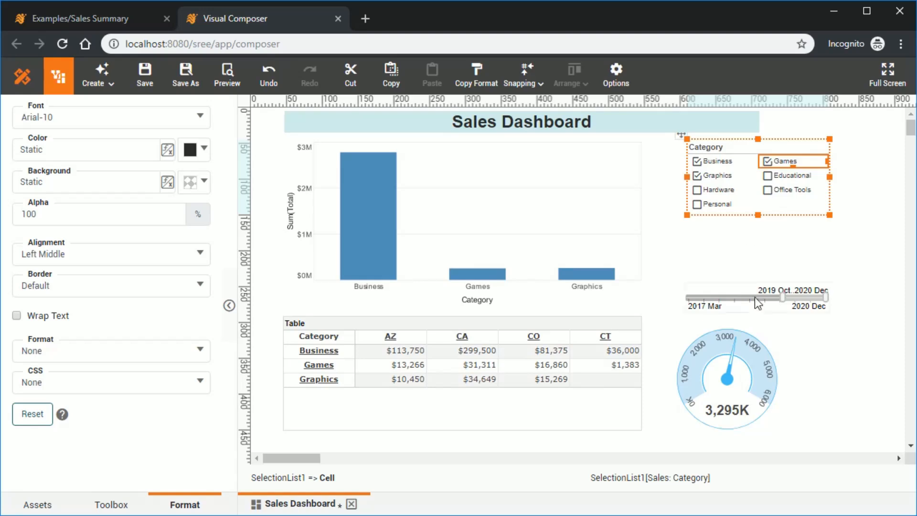
- Move the date range slider up closer to the Category selection list
{"action": "left_click", "coordinate": [756, 313]}
{"action": "left_click_drag", "start_coordinate": [757, 313], "coordinate": [757, 306]}
{"action": "key", "text": "Up"}
{"action": "key", "text": "Up"}
{"action": "key", "text": "Up"}
{"action": "key", "text": "Up"}
{"action": "key", "text": "Up"}
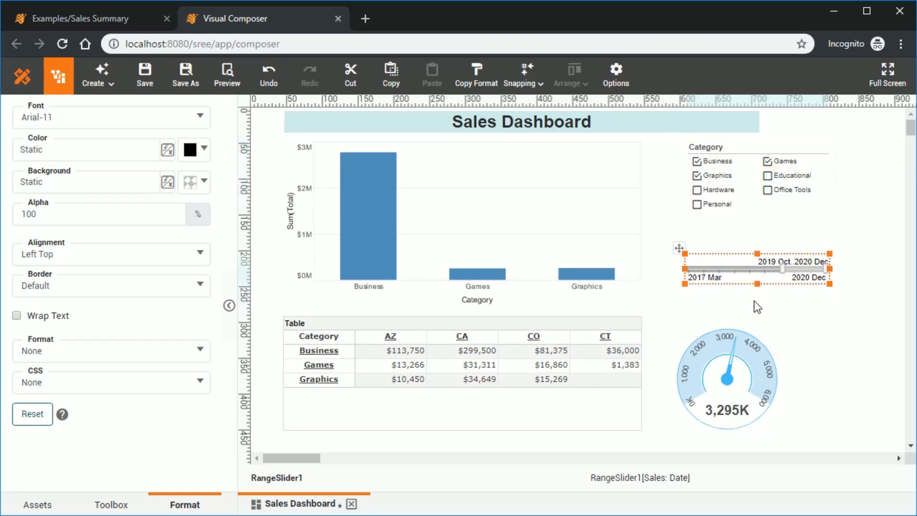
- Enlarge the gauge, shift it right to centre it under the range slider, and save the dashboard
{"action": "left_click", "coordinate": [753, 360]}
{"action": "left_click_drag", "start_coordinate": [778, 329], "coordinate": [798, 328]}
{"action": "key", "text": "Right"}
{"action": "key", "text": "Right"}
{"action": "key", "text": "Right"}
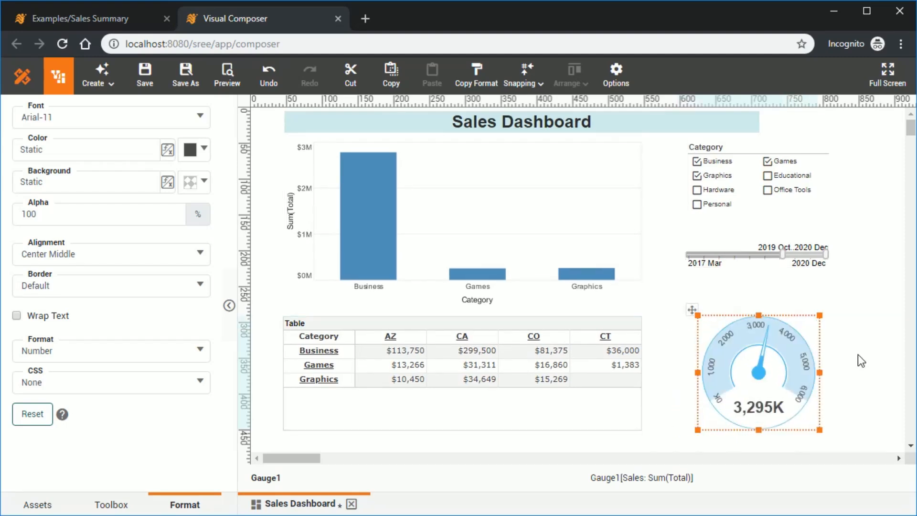
{"action": "left_click", "coordinate": [141, 84]}
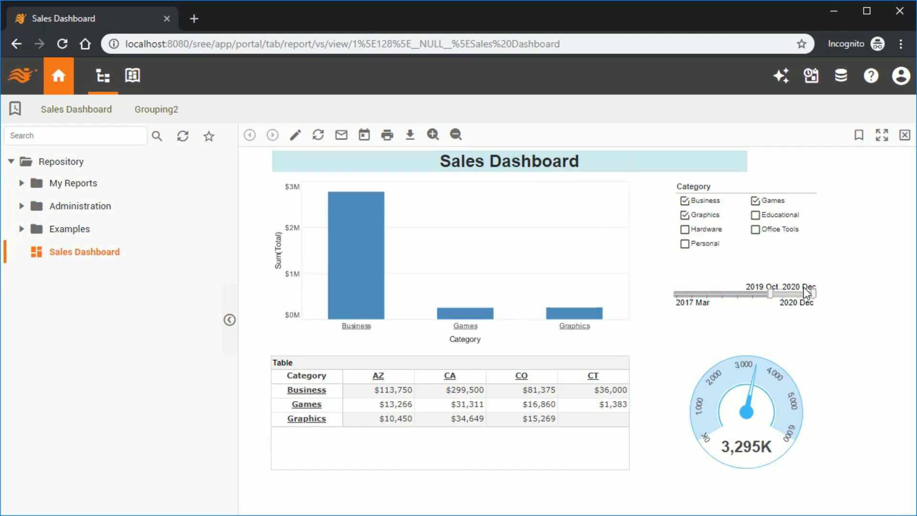
- Test the dashboard's filters in the portal by shifting the date range to 2017 Dec–2019 Feb and clearing the Category selection
{"action": "left_click_drag", "start_coordinate": [804, 297], "coordinate": [731, 304]}
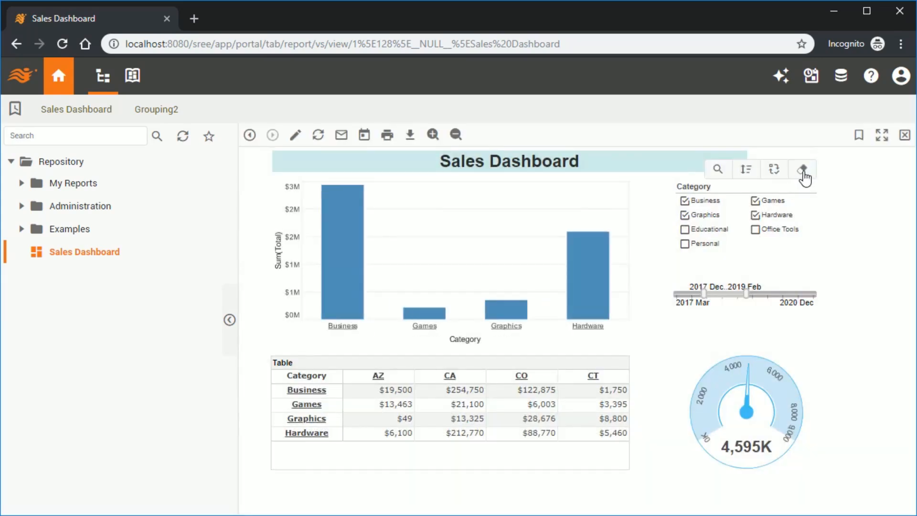
{"action": "left_click", "coordinate": [804, 171]}
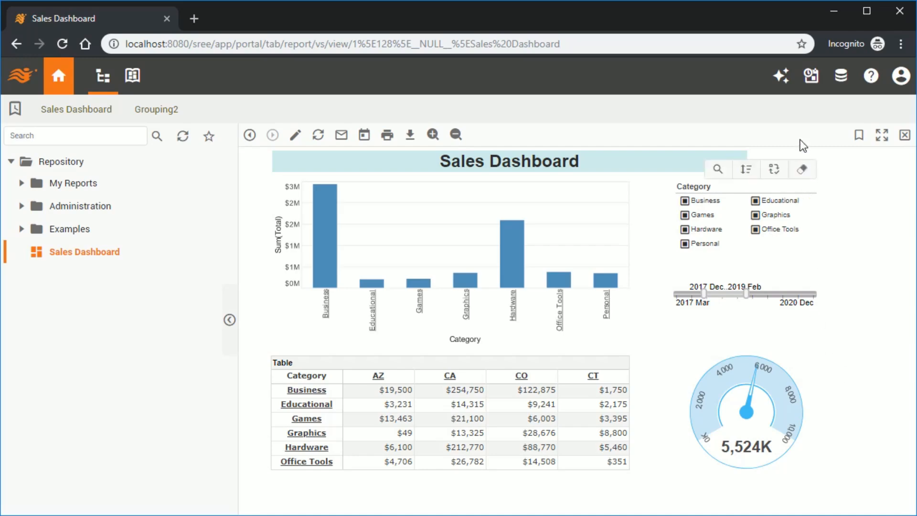
{"action": "left_click", "coordinate": [786, 86]}
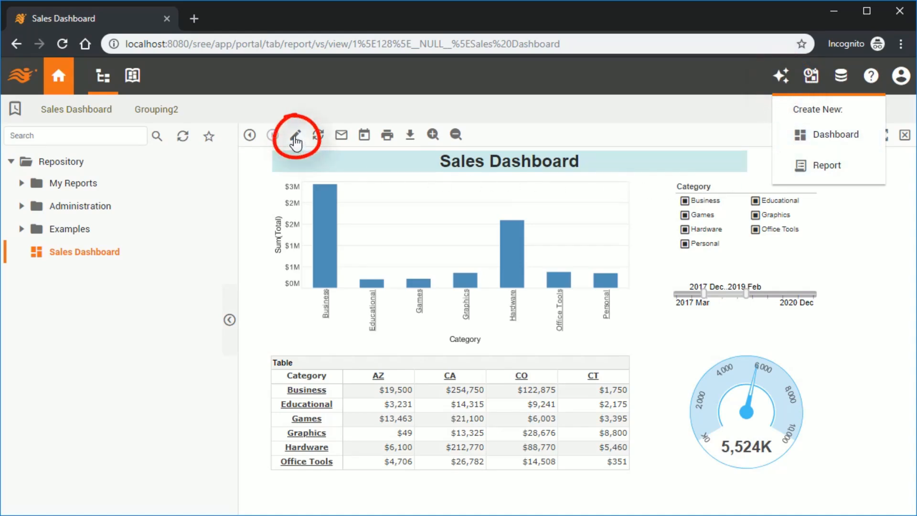
- Reopen Sales Dashboard for editing and add a rectangle shape over the chart's left edge
{"action": "left_click", "coordinate": [295, 140]}
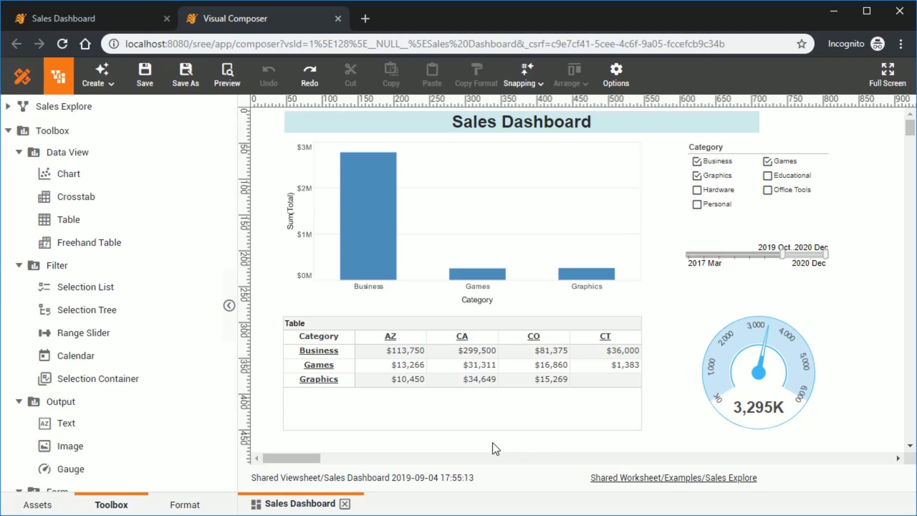
{"action": "scroll", "coordinate": [162, 346], "scroll_direction": "down", "scroll_amount": 5}
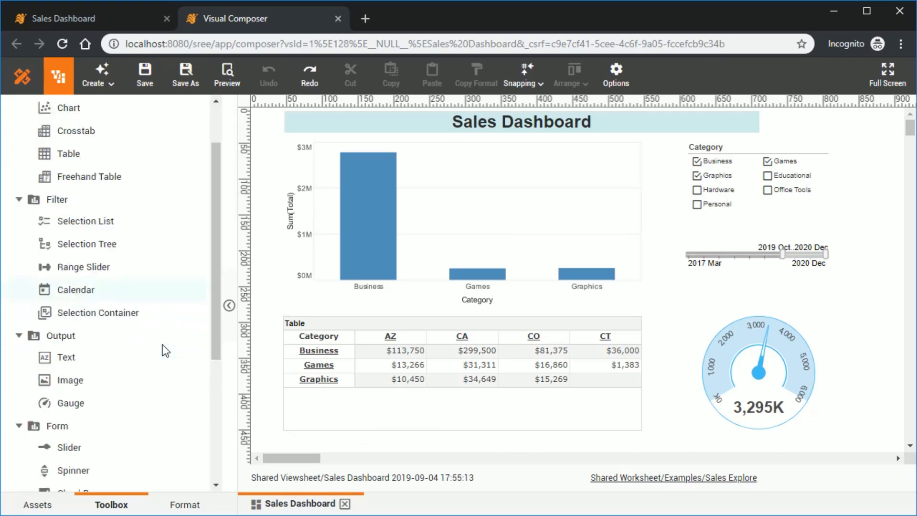
{"action": "scroll", "coordinate": [162, 344], "scroll_direction": "down", "scroll_amount": 1}
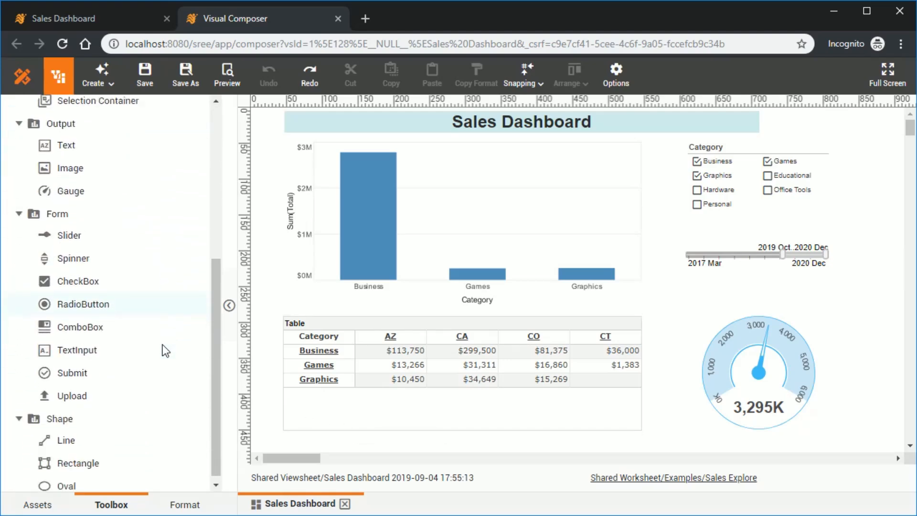
{"action": "left_click_drag", "start_coordinate": [88, 464], "coordinate": [264, 176]}
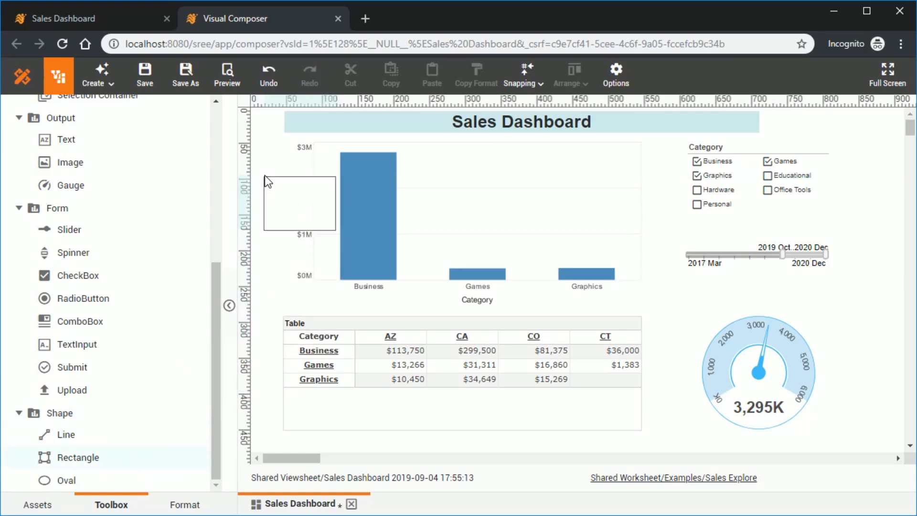
{"action": "left_click", "coordinate": [285, 204]}
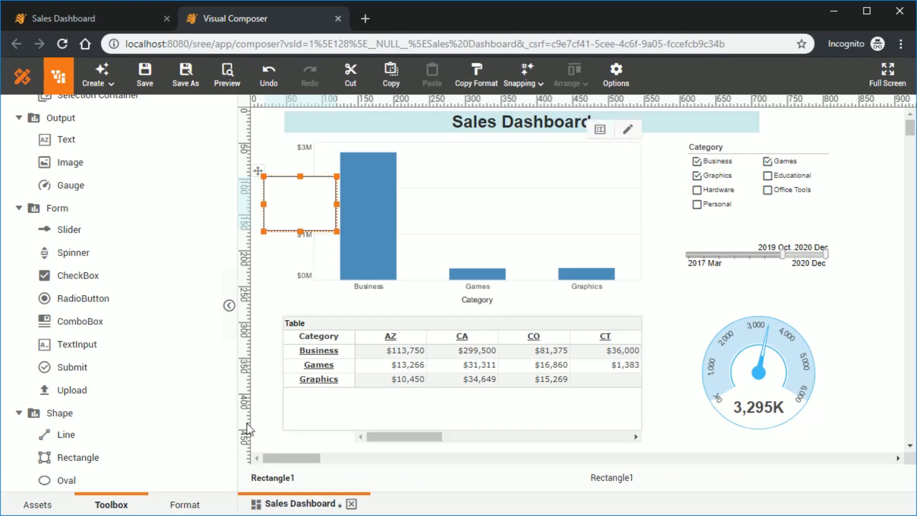
- Open the rectangle's shape properties and set its static fill color to pale blue
{"action": "left_click", "coordinate": [185, 505]}
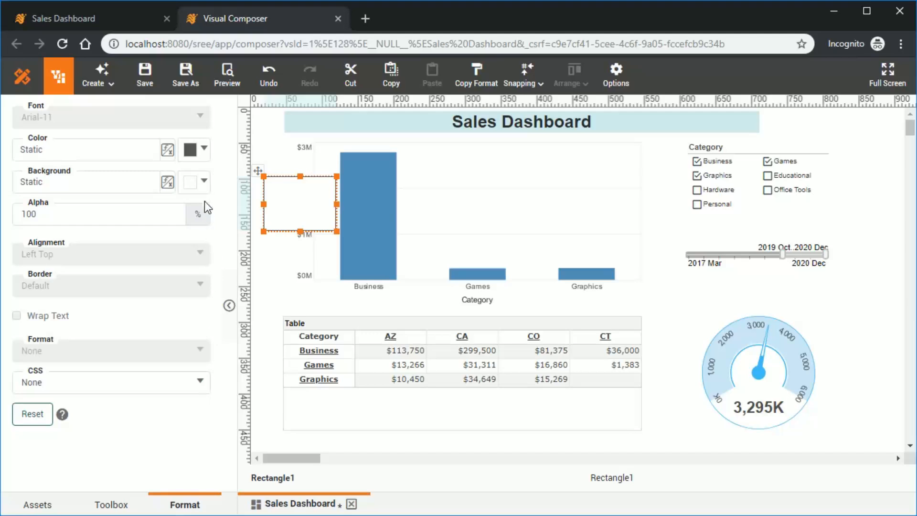
{"action": "right_click", "coordinate": [276, 211]}
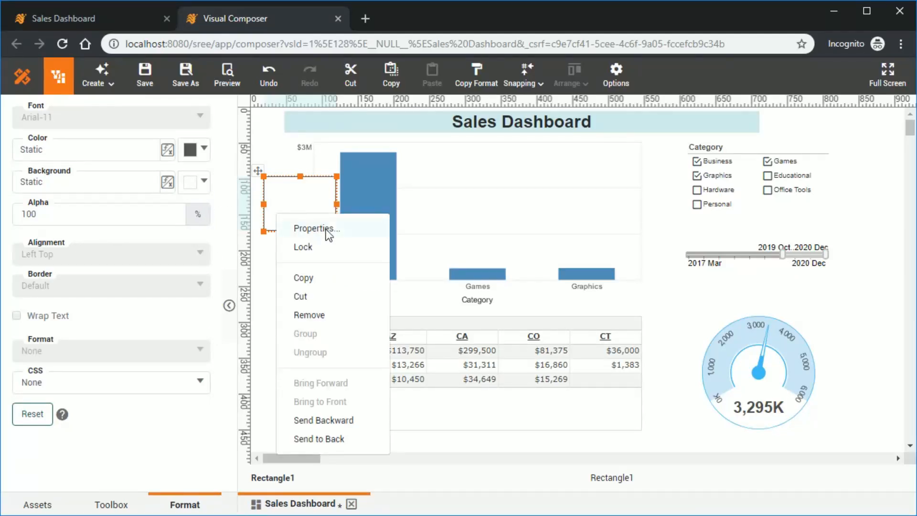
{"action": "left_click", "coordinate": [365, 232]}
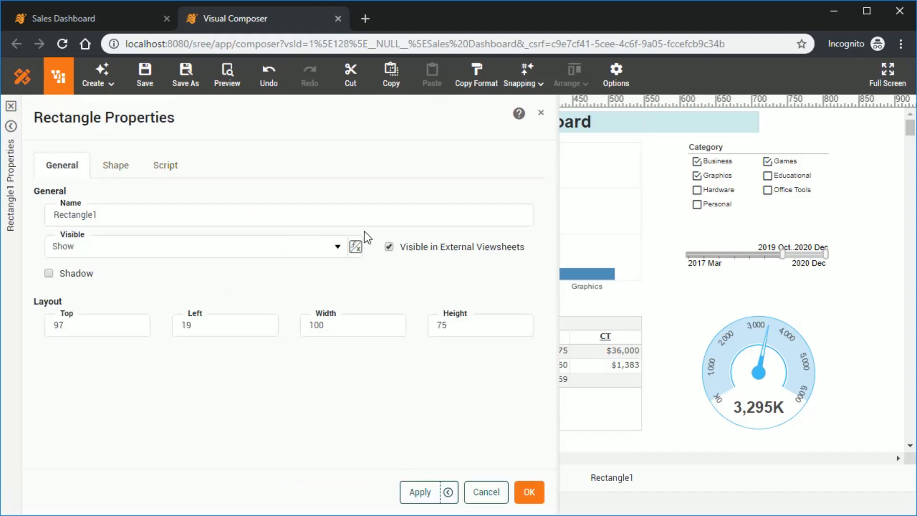
{"action": "left_click", "coordinate": [132, 171]}
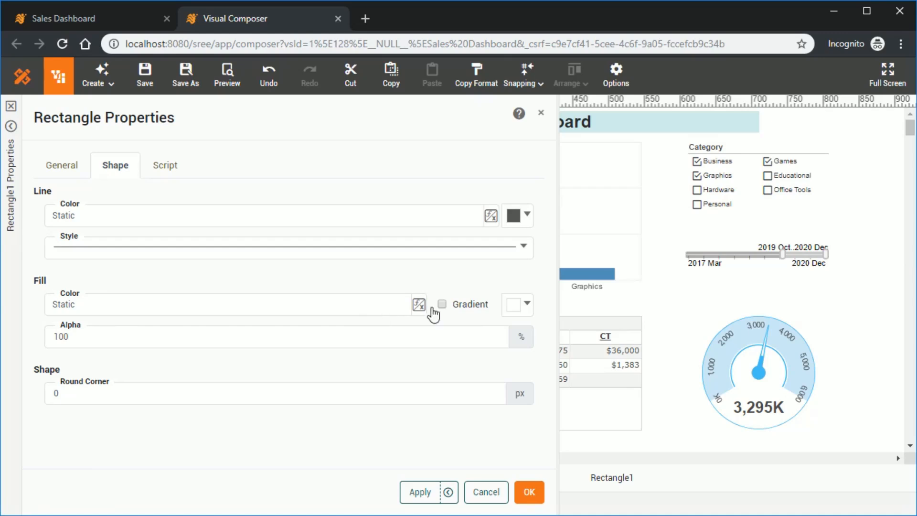
{"action": "left_click", "coordinate": [518, 308]}
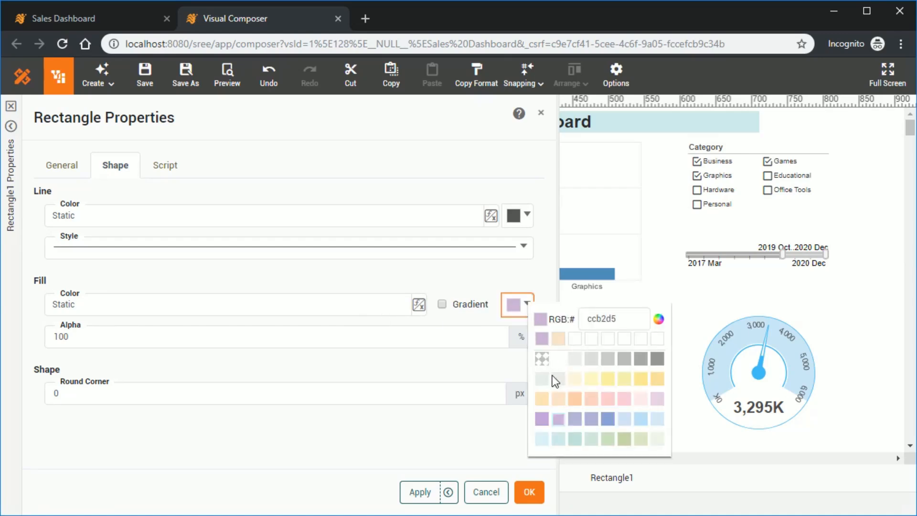
{"action": "left_click", "coordinate": [624, 418]}
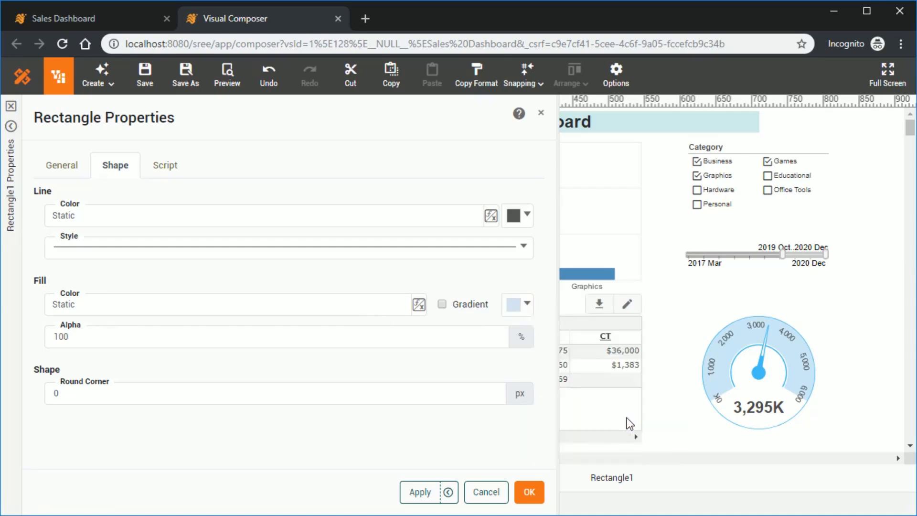
- Enable a linear gradient fill for the rectangle and add two color stops running from white to light blue
{"action": "left_click", "coordinate": [442, 304]}
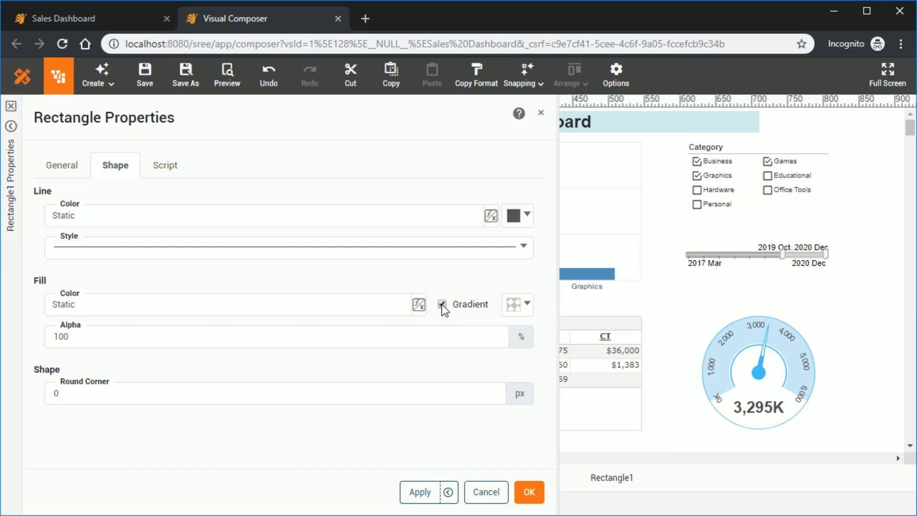
{"action": "left_click", "coordinate": [512, 308]}
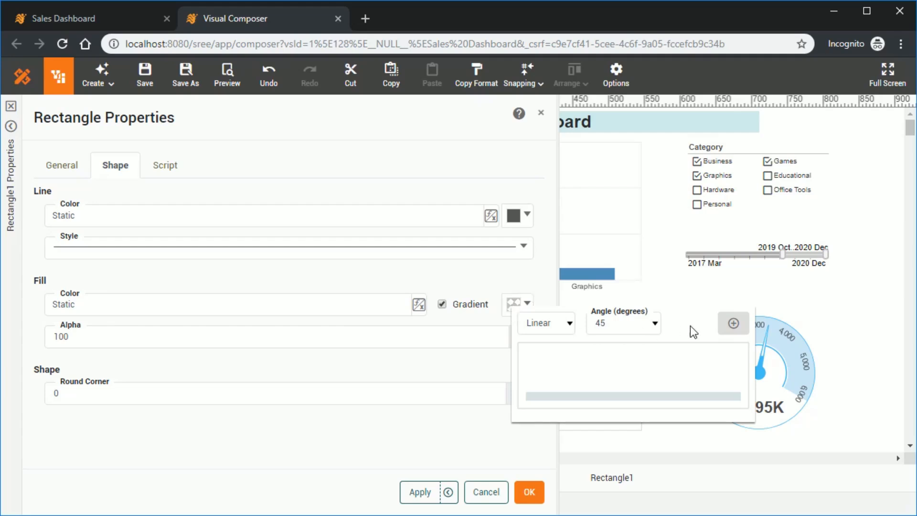
{"action": "left_click", "coordinate": [733, 323]}
{"action": "left_click_drag", "start_coordinate": [633, 396], "coordinate": [677, 396]}
{"action": "left_click", "coordinate": [732, 326]}
{"action": "left_click_drag", "start_coordinate": [581, 396], "coordinate": [555, 396]}
{"action": "left_click", "coordinate": [678, 396]}
{"action": "left_click", "coordinate": [706, 409]}
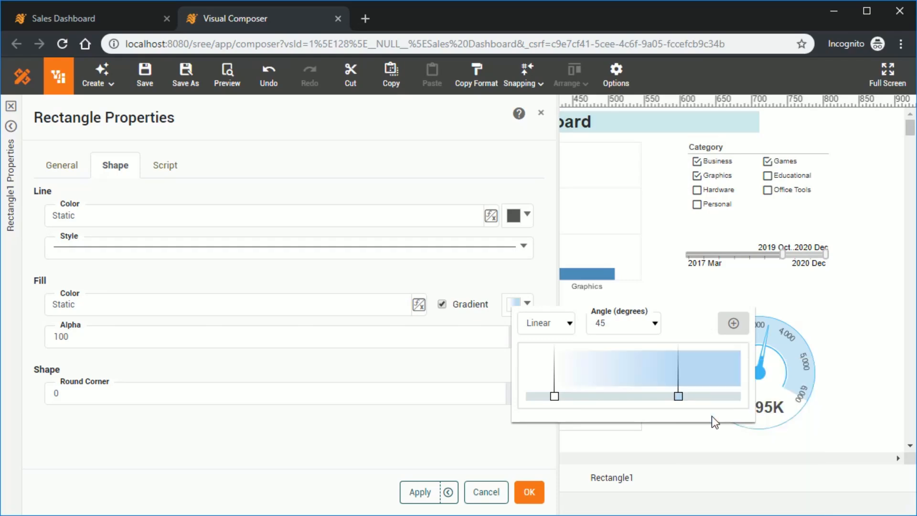
- Move the white and light blue gradient stops to opposite ends of the gradient bar
{"action": "left_click_drag", "start_coordinate": [678, 396], "coordinate": [716, 396]}
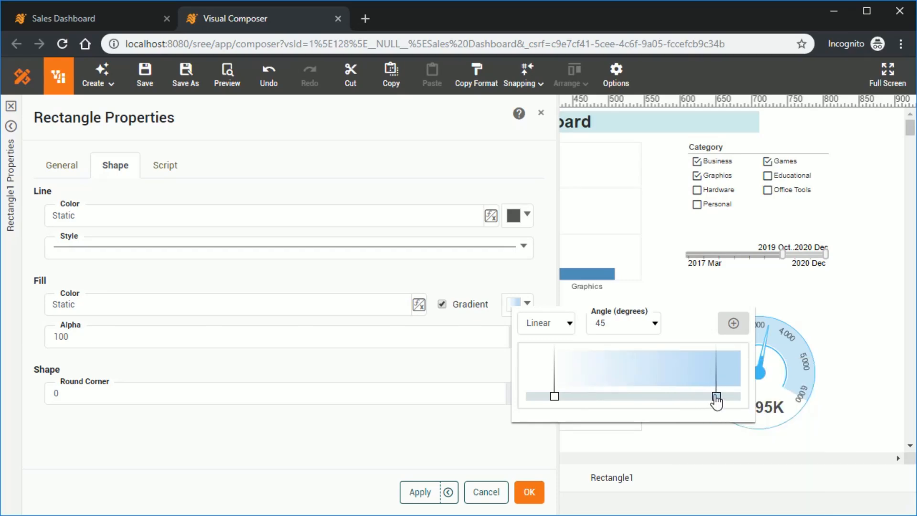
{"action": "left_click_drag", "start_coordinate": [554, 395], "coordinate": [526, 396]}
{"action": "left_click_drag", "start_coordinate": [717, 396], "coordinate": [741, 396]}
{"action": "left_click", "coordinate": [491, 420]}
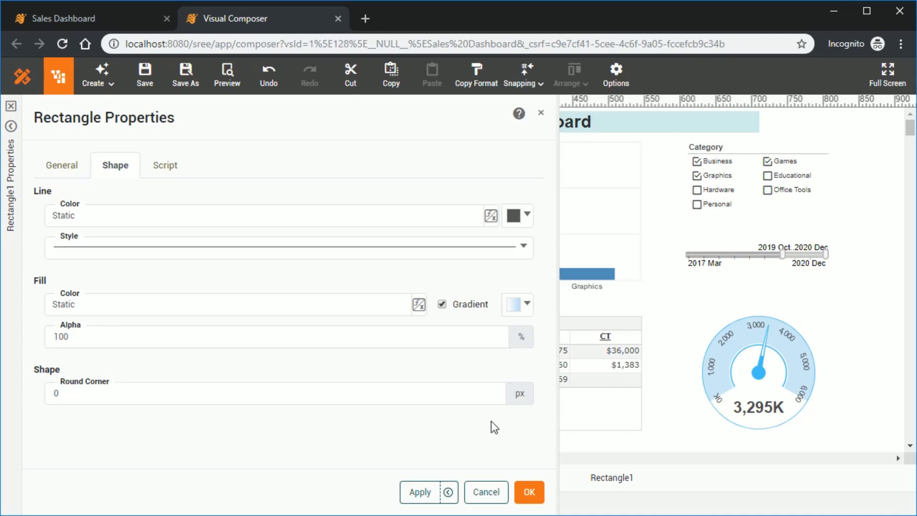
- Change the linear gradient's angle so it runs vertically with blue at the top, and apply the rectangle properties
{"action": "left_click", "coordinate": [527, 304]}
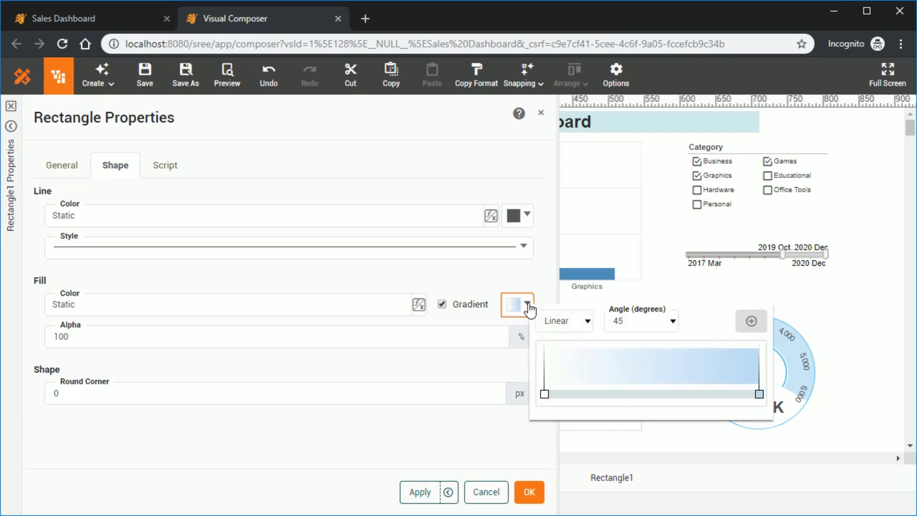
{"action": "left_click", "coordinate": [622, 326]}
{"action": "left_click", "coordinate": [648, 390]}
{"action": "left_click", "coordinate": [468, 435]}
{"action": "left_click", "coordinate": [529, 492]}
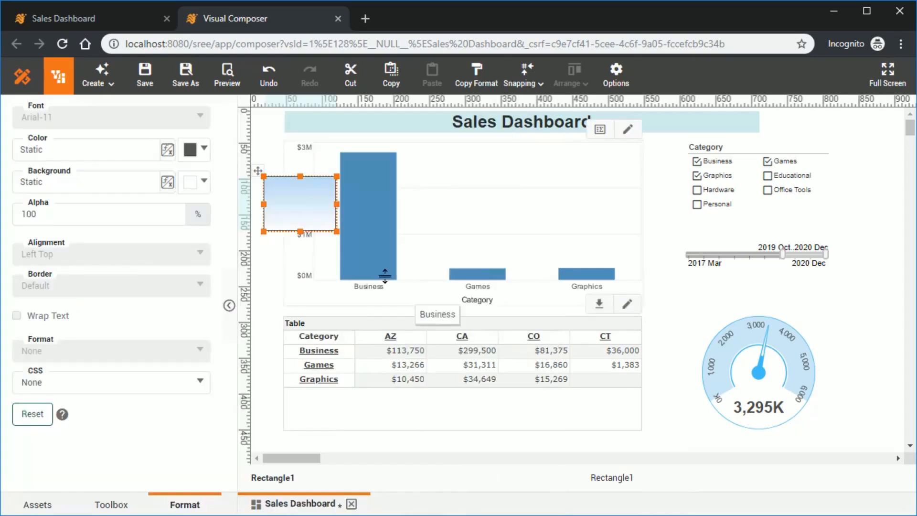
- Stretch the rectangle to span the dashboard components, from the title's middle to below the table and gauge
{"action": "left_click_drag", "start_coordinate": [337, 231], "coordinate": [850, 445]}
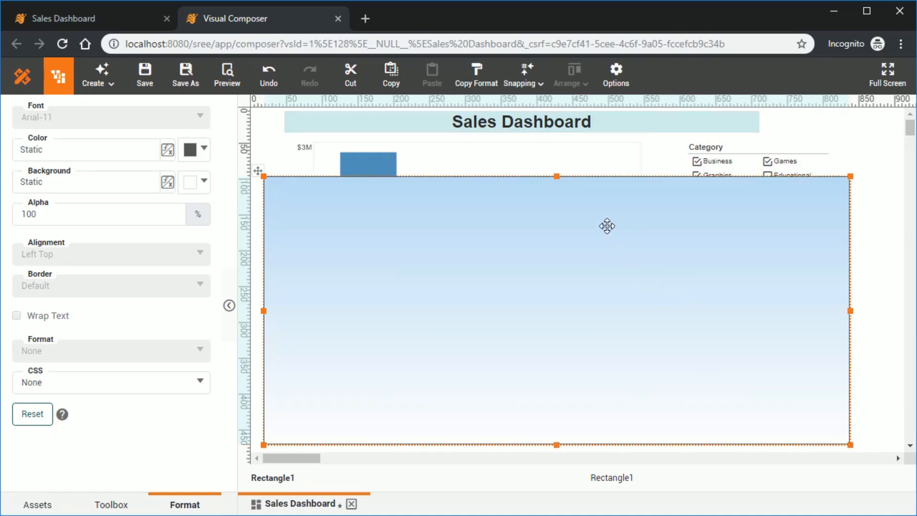
{"action": "left_click_drag", "start_coordinate": [556, 176], "coordinate": [550, 123]}
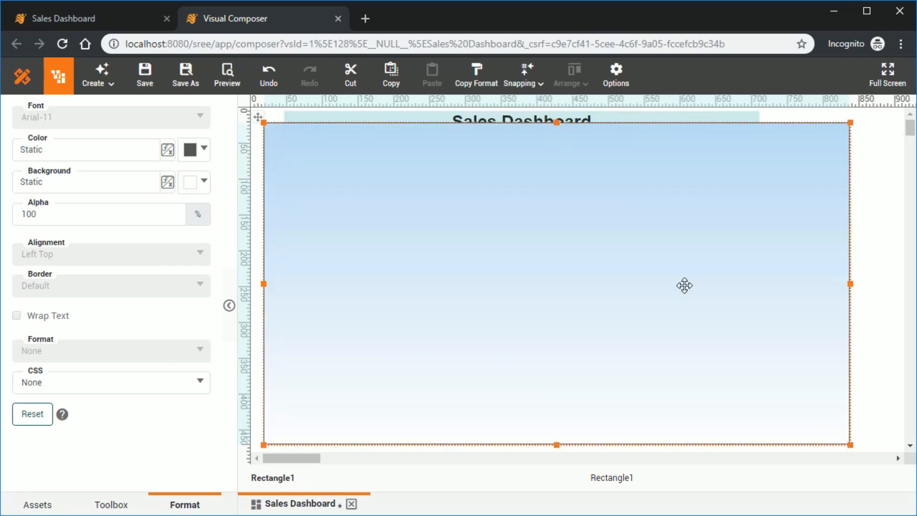
- Send the gradient rectangle to the back and move all other dashboard components down together so the title sits inside it
{"action": "right_click", "coordinate": [817, 249]}
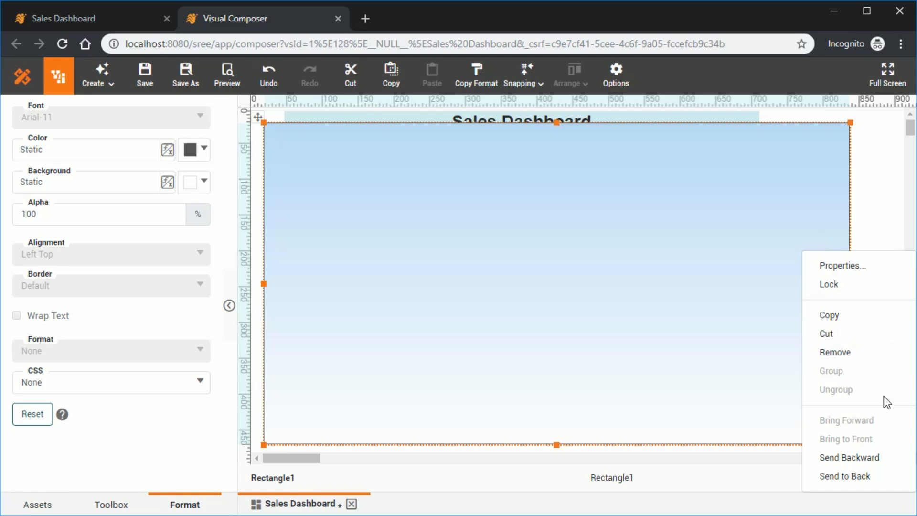
{"action": "left_click", "coordinate": [880, 474]}
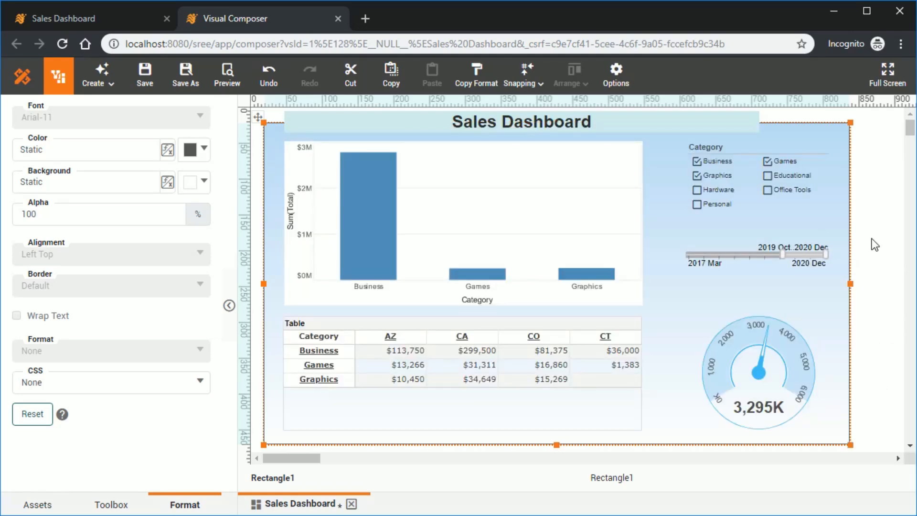
{"action": "left_click_drag", "start_coordinate": [866, 133], "coordinate": [491, 375]}
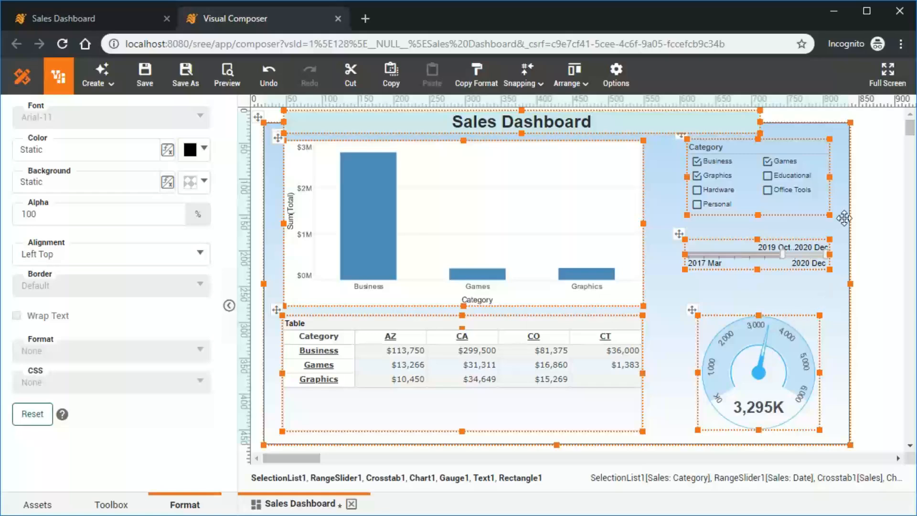
{"action": "left_click", "coordinate": [842, 239], "text": "ctrl"}
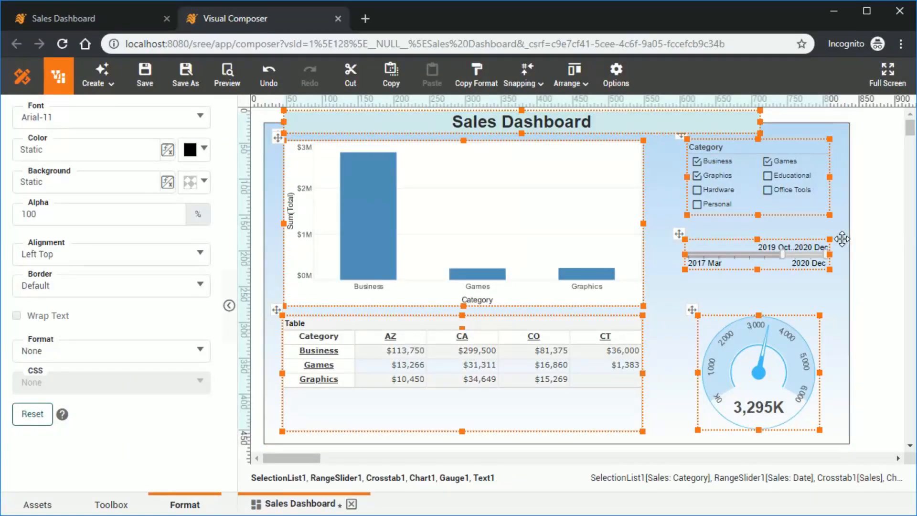
{"action": "key", "text": "Down"}
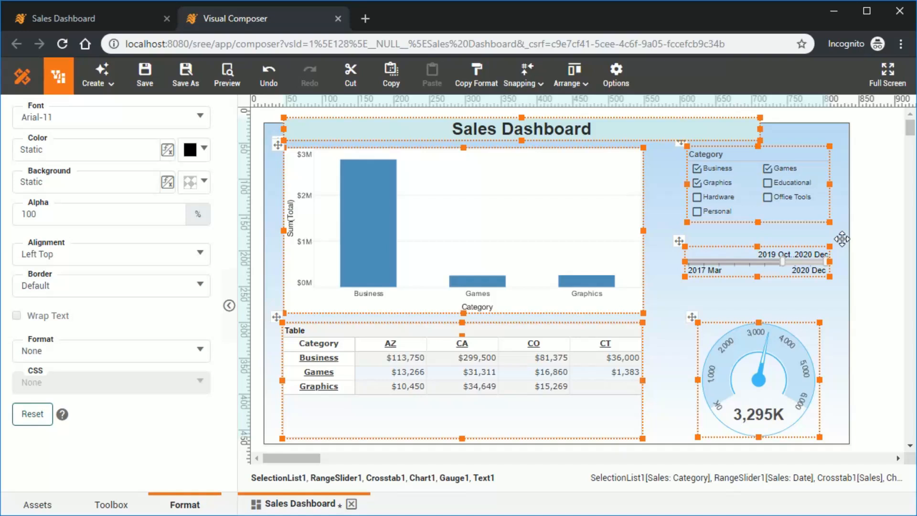
{"action": "key", "text": "Down"}
{"action": "key", "text": "Down"}
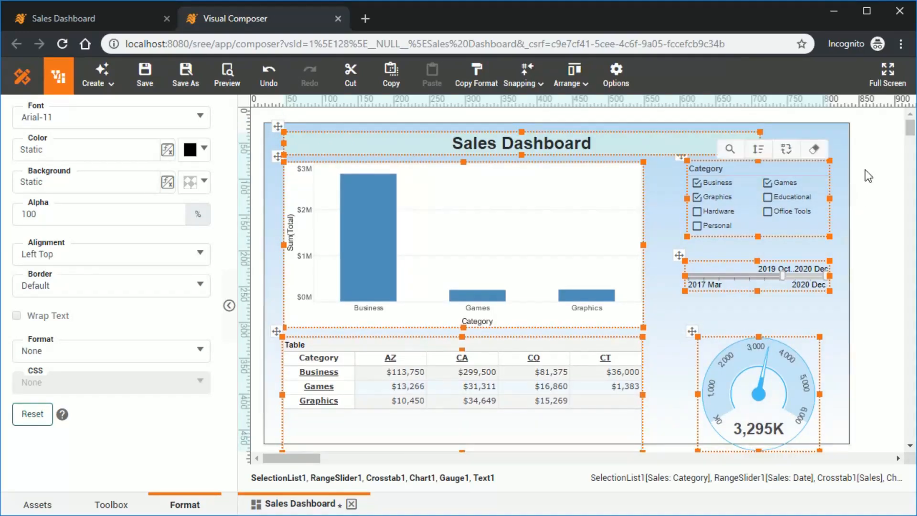
{"action": "left_click", "coordinate": [882, 203]}
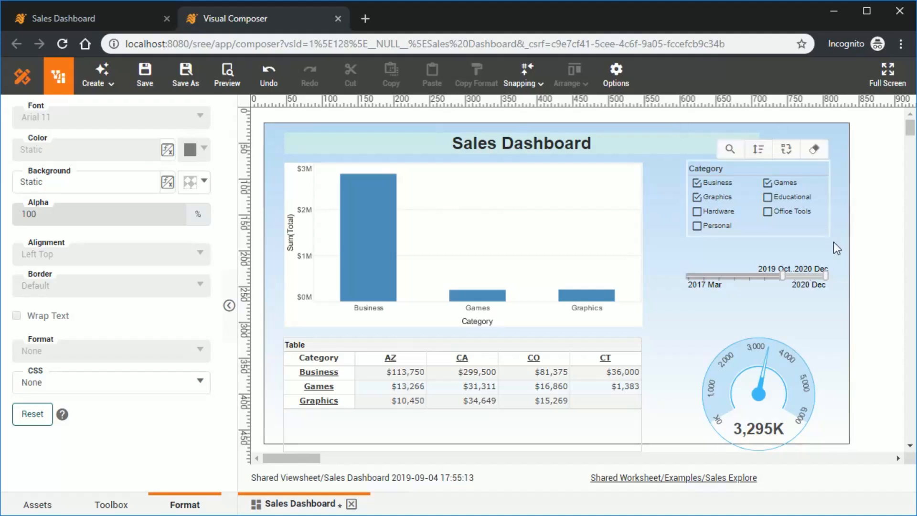
- Shorten the table from its lower edge so it ends just inside the background rectangle
{"action": "left_click", "coordinate": [474, 423]}
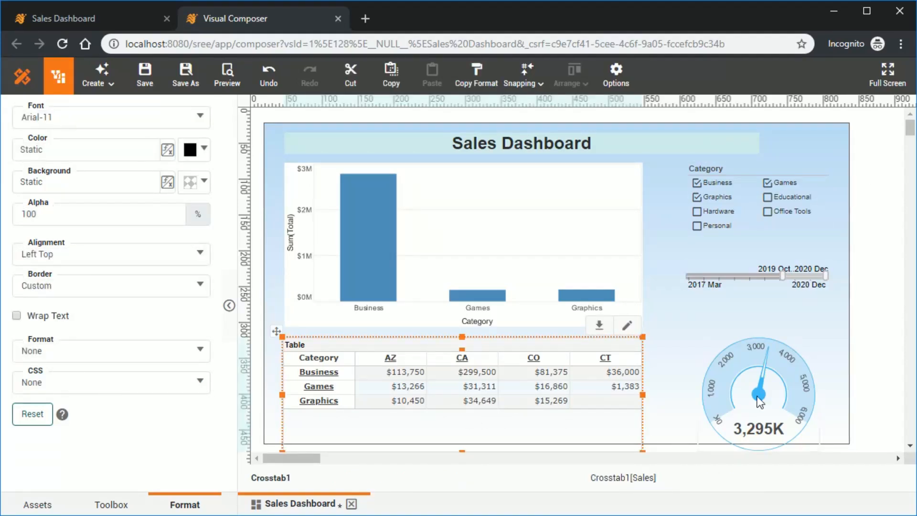
{"action": "scroll", "coordinate": [872, 327], "scroll_direction": "down", "scroll_amount": 1}
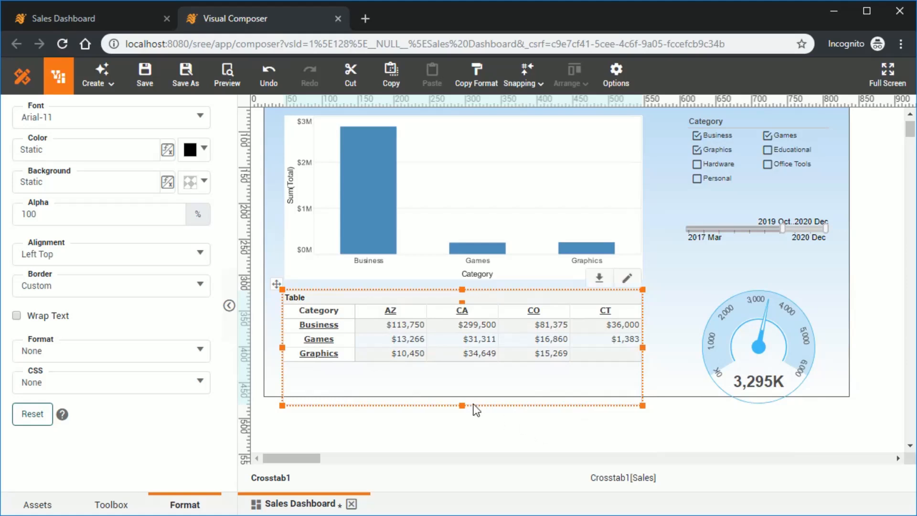
{"action": "left_click_drag", "start_coordinate": [462, 405], "coordinate": [463, 391]}
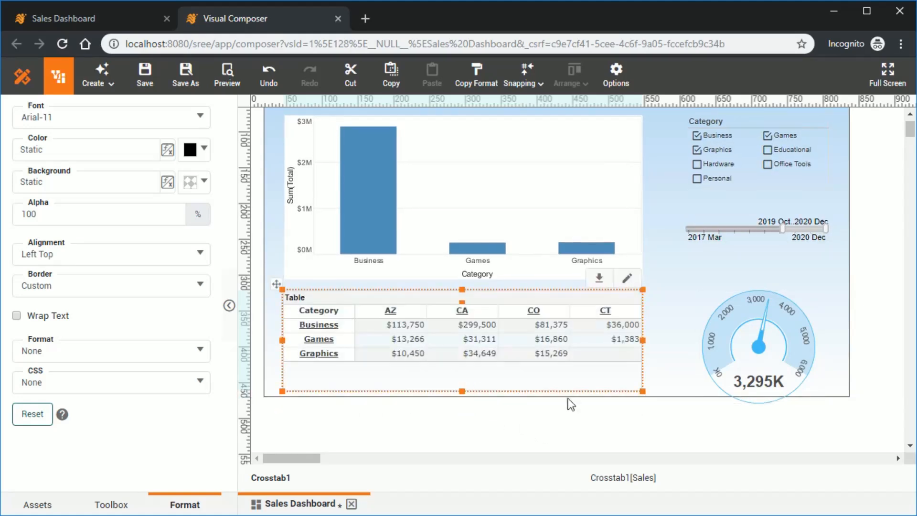
- Nudge the gauge up so it sits fully inside the background rectangle
{"action": "left_click", "coordinate": [764, 379]}
{"action": "key", "text": "Up"}
{"action": "key", "text": "Up"}
{"action": "key", "text": "Up"}
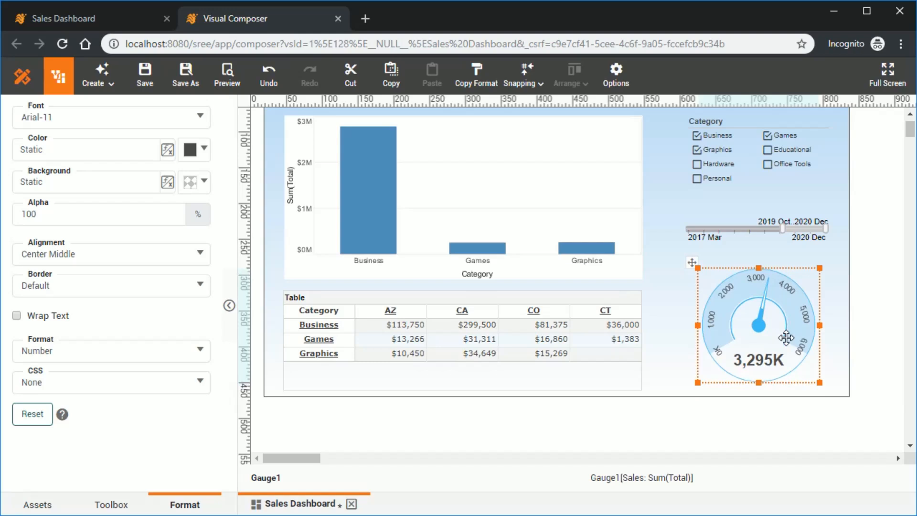
{"action": "left_click", "coordinate": [869, 342]}
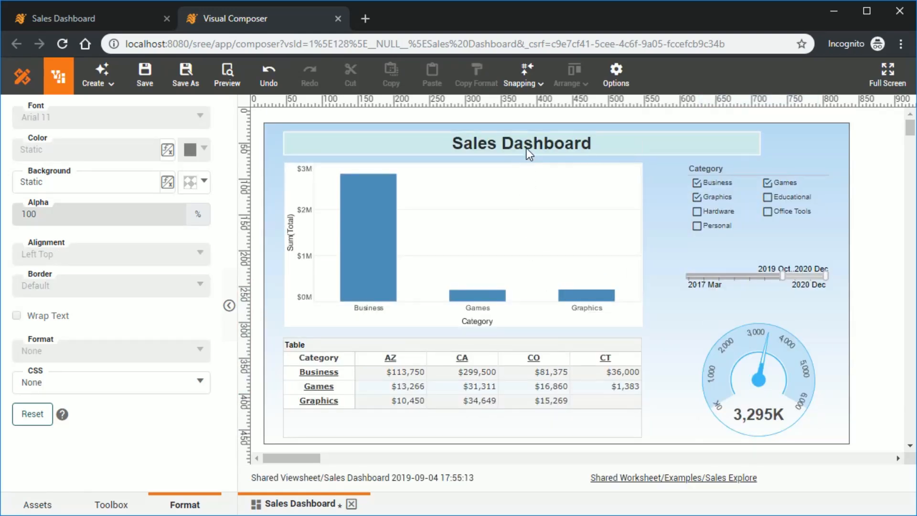
- Give the bar chart a medium solid border on all sides in gray 95a5a6
{"action": "left_click", "coordinate": [505, 221]}
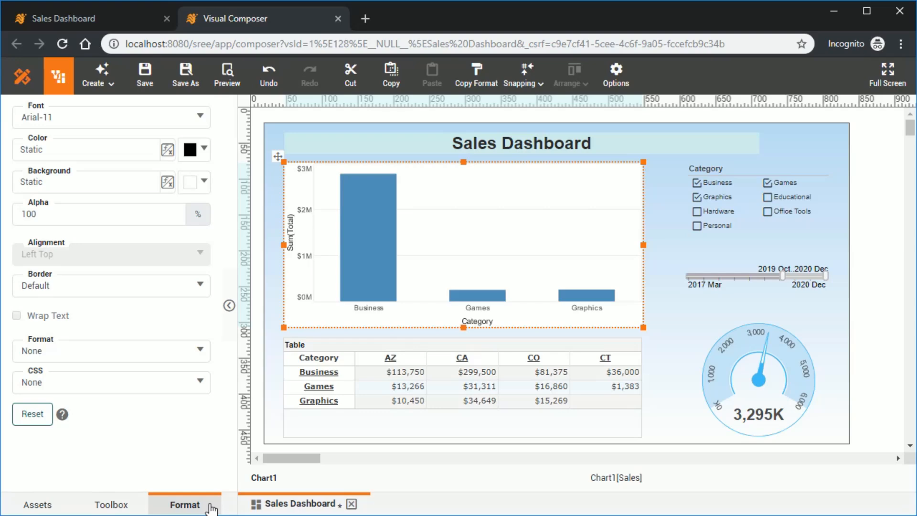
{"action": "left_click", "coordinate": [201, 285]}
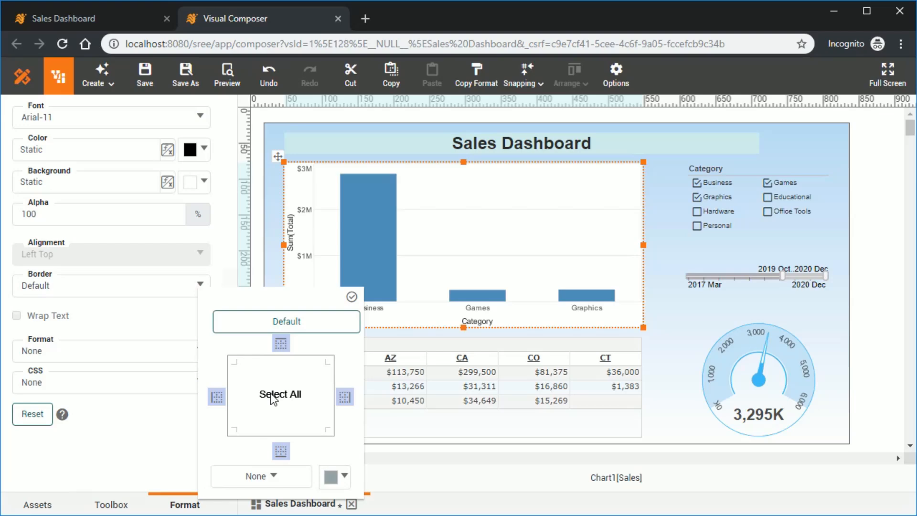
{"action": "left_click", "coordinate": [291, 475]}
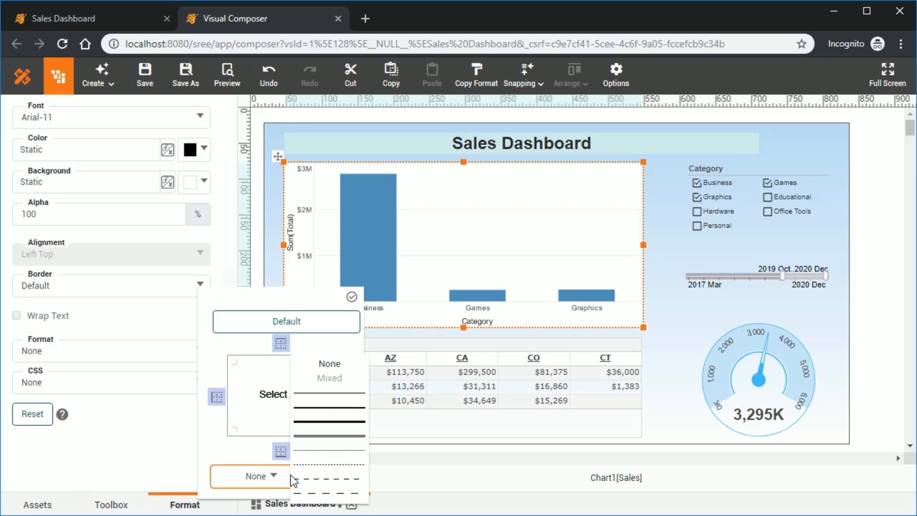
{"action": "left_click", "coordinate": [312, 415]}
{"action": "left_click", "coordinate": [334, 481]}
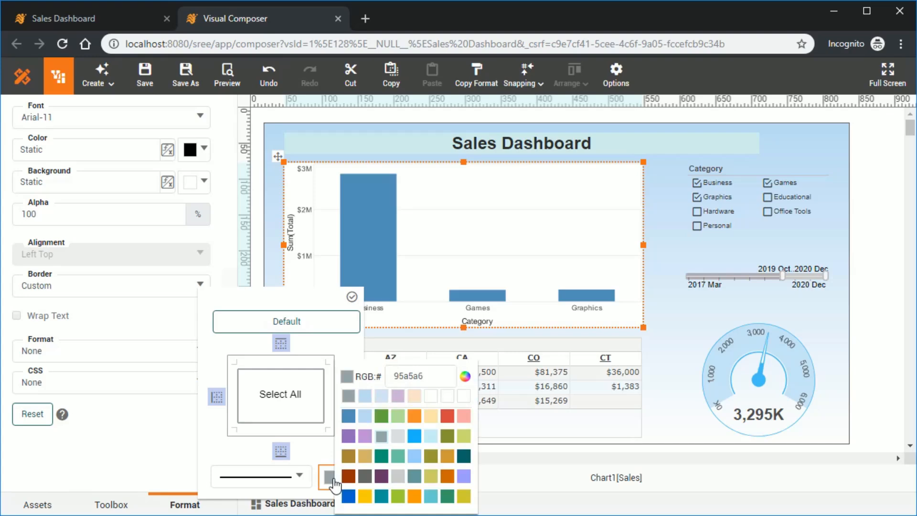
{"action": "left_click", "coordinate": [382, 437]}
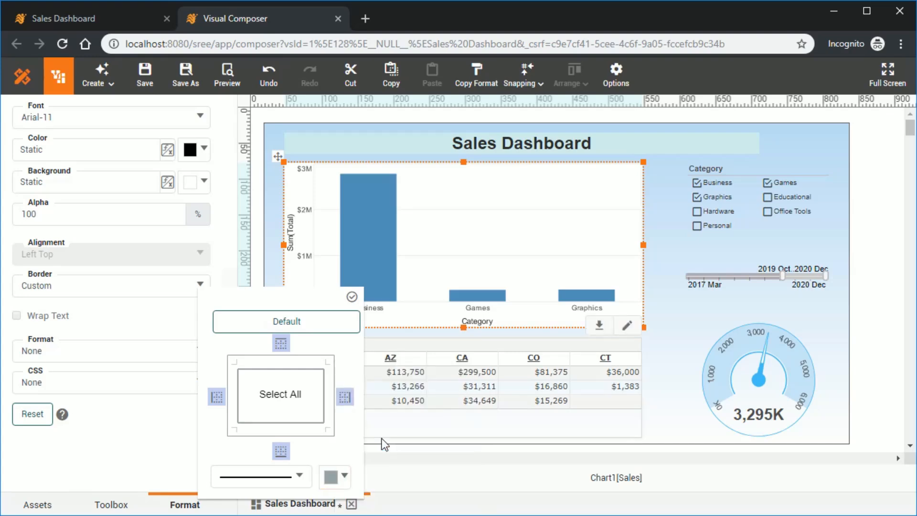
{"action": "left_click", "coordinate": [352, 297]}
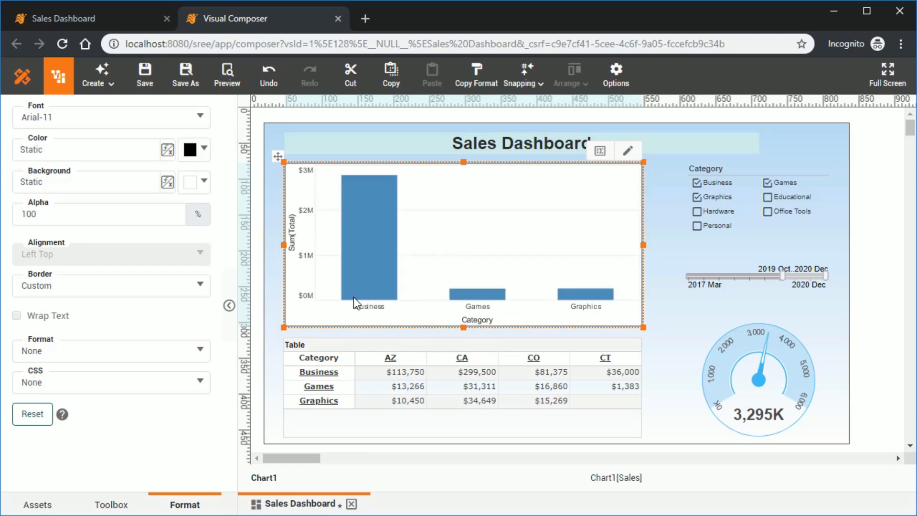
- Give the Sales Dashboard title a medium solid border on all sides in the same gray as the chart's border
{"action": "left_click", "coordinate": [497, 141]}
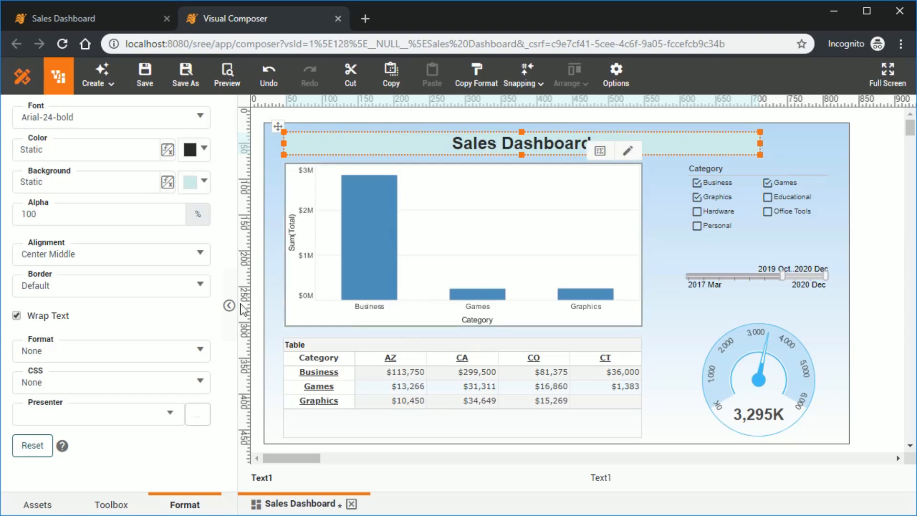
{"action": "left_click", "coordinate": [203, 290]}
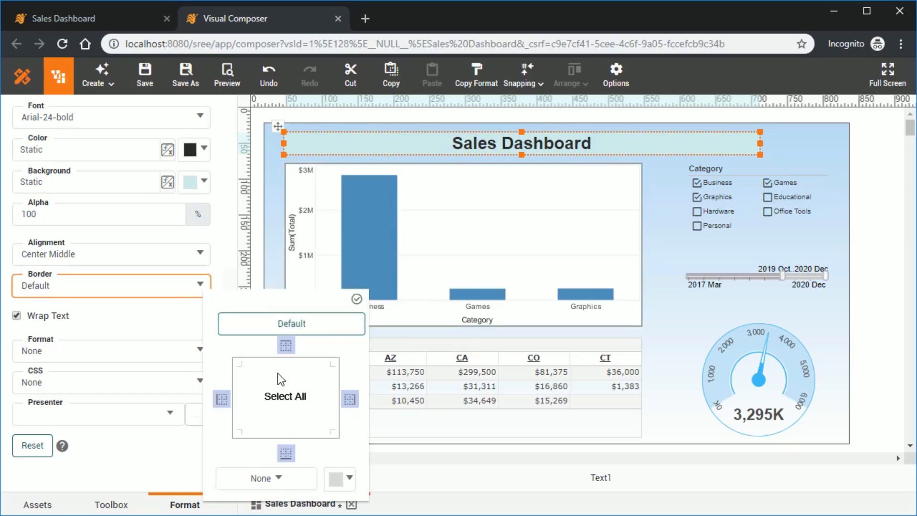
{"action": "left_click", "coordinate": [286, 401]}
{"action": "left_click", "coordinate": [286, 400]}
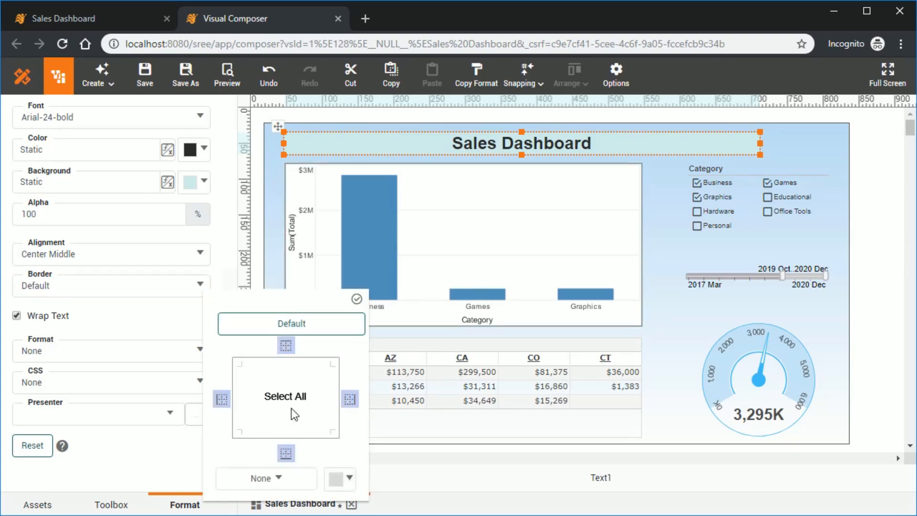
{"action": "left_click", "coordinate": [288, 481]}
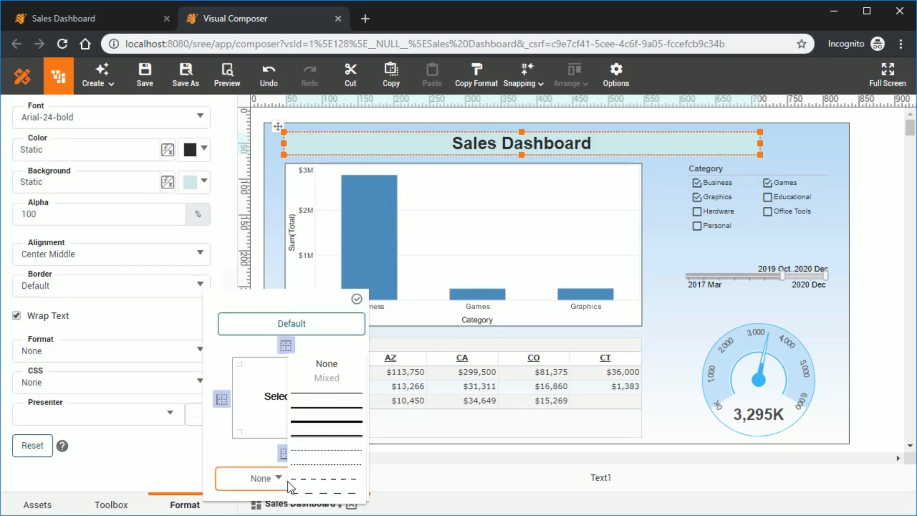
{"action": "left_click", "coordinate": [308, 407]}
{"action": "left_click", "coordinate": [337, 476]}
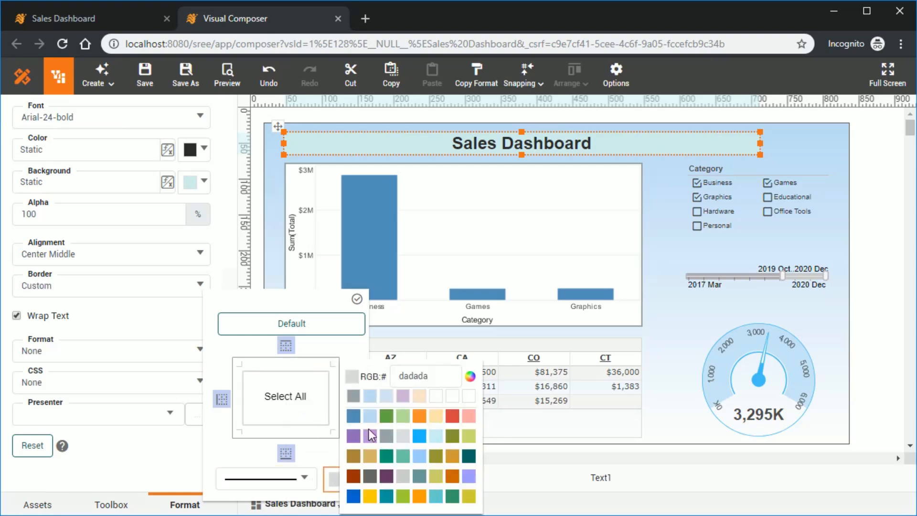
{"action": "left_click", "coordinate": [387, 436]}
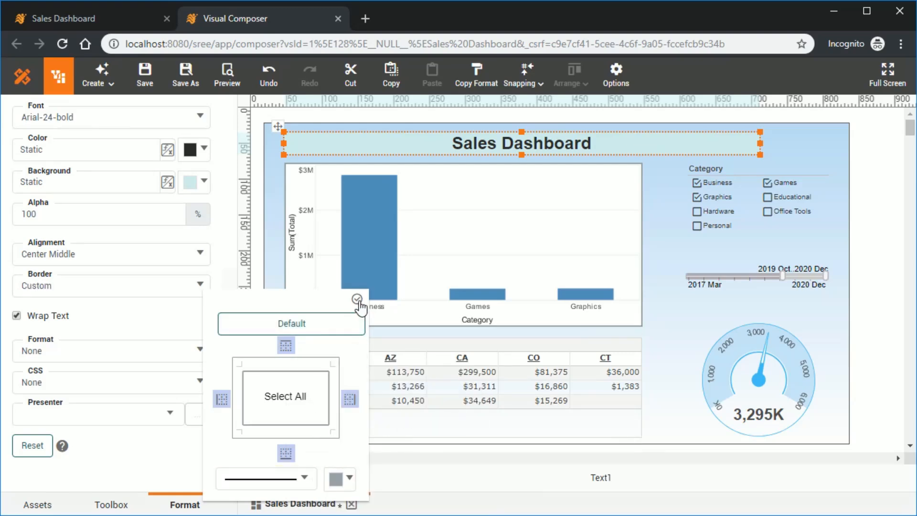
{"action": "left_click", "coordinate": [356, 299]}
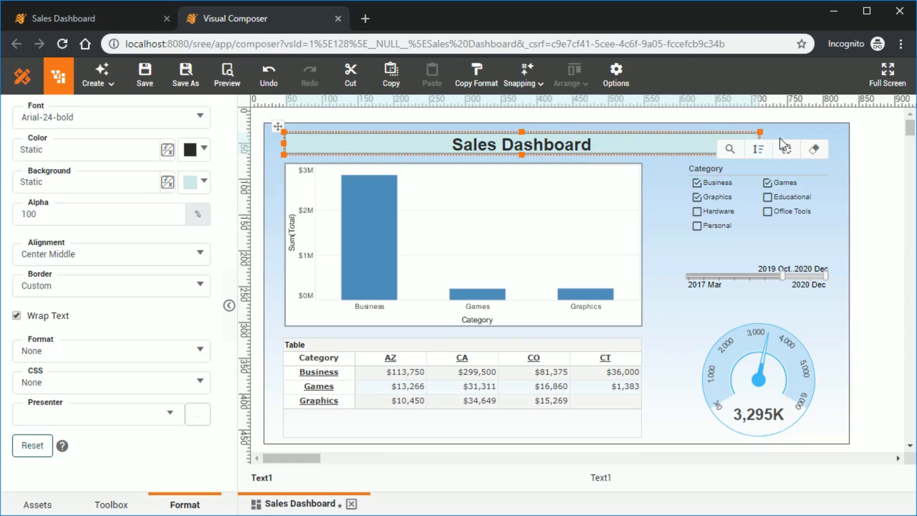
- Enlarge the title to reach the Category list's outer edge and be slightly taller, and save the dashboard
{"action": "left_click_drag", "start_coordinate": [762, 142], "coordinate": [828, 137]}
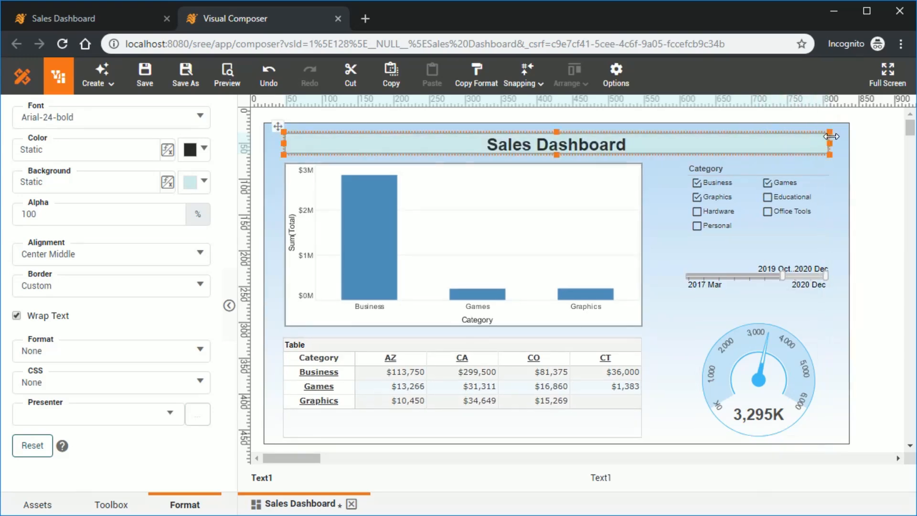
{"action": "left_click", "coordinate": [590, 162]}
{"action": "left_click", "coordinate": [571, 147]}
{"action": "left_click_drag", "start_coordinate": [555, 127], "coordinate": [555, 122]}
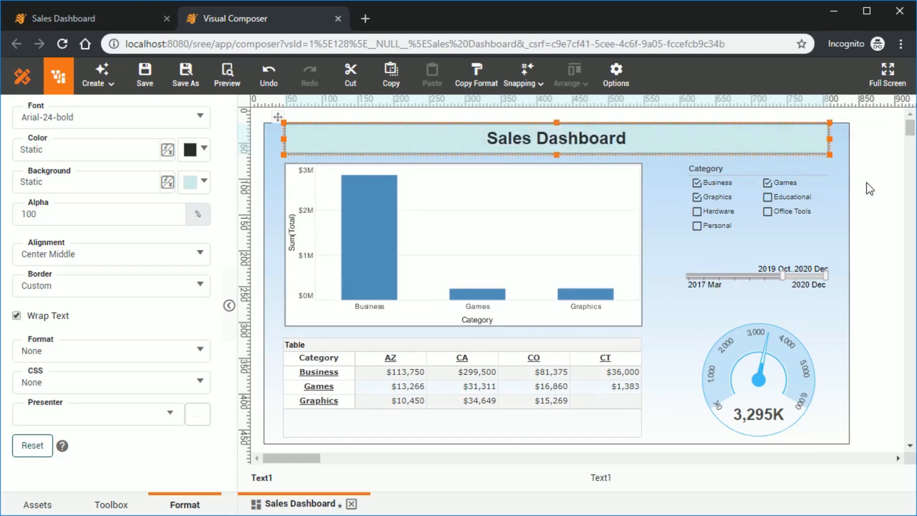
{"action": "left_click_drag", "start_coordinate": [557, 158], "coordinate": [557, 156]}
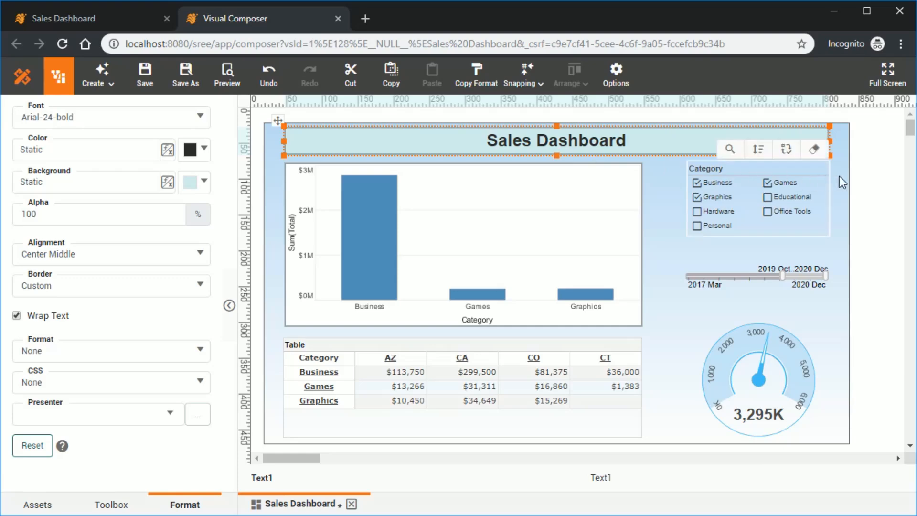
{"action": "left_click", "coordinate": [870, 176]}
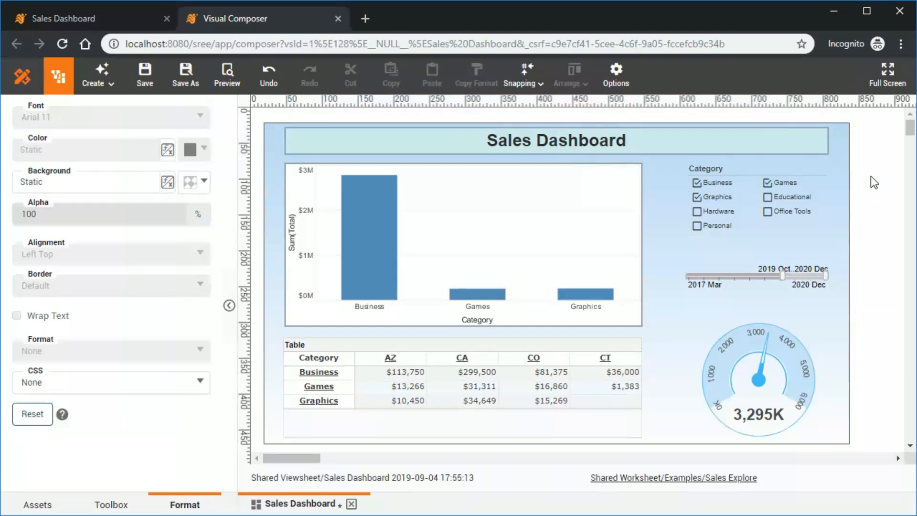
{"action": "left_click", "coordinate": [144, 76]}
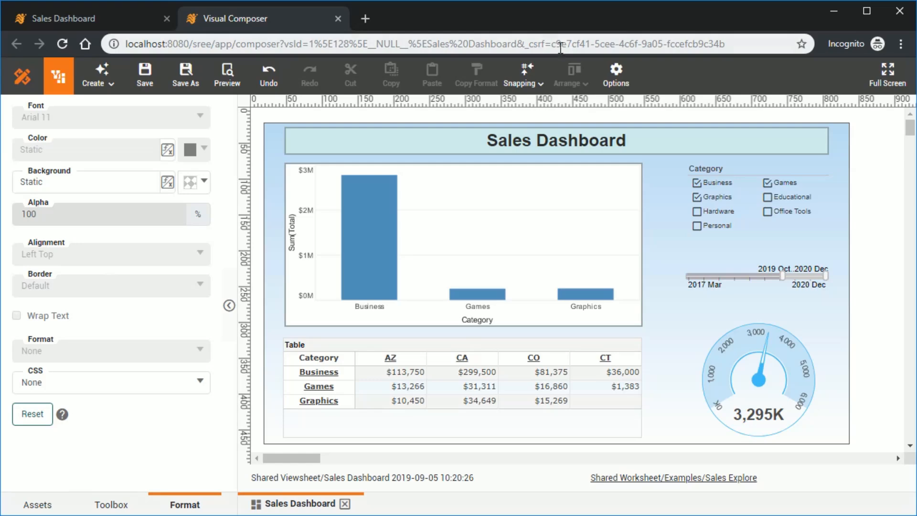
- Enable Scale to Screen in the viewsheet's layout options and save the dashboard
{"action": "left_click", "coordinate": [620, 78]}
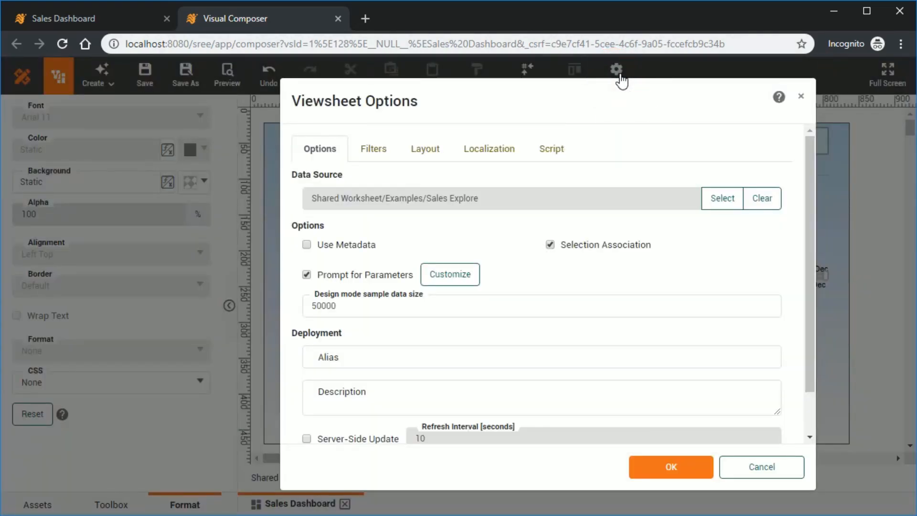
{"action": "left_click", "coordinate": [440, 158]}
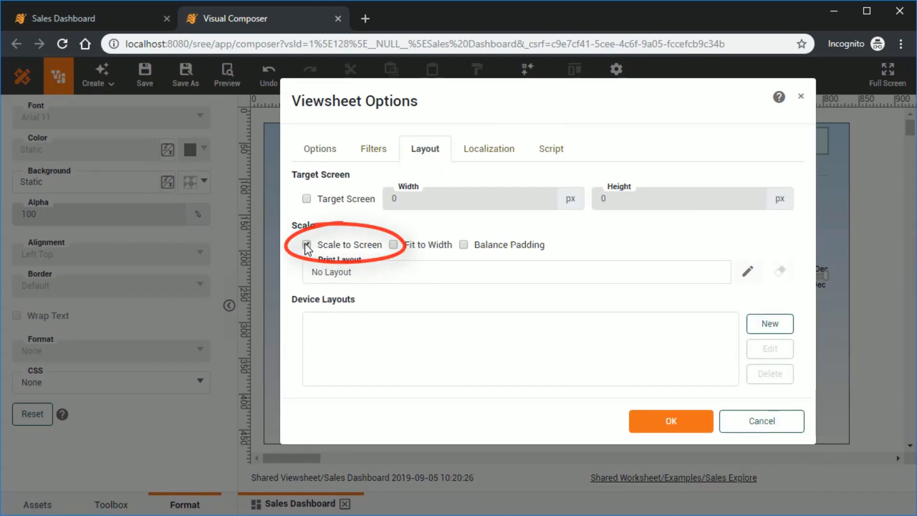
{"action": "left_click", "coordinate": [669, 422]}
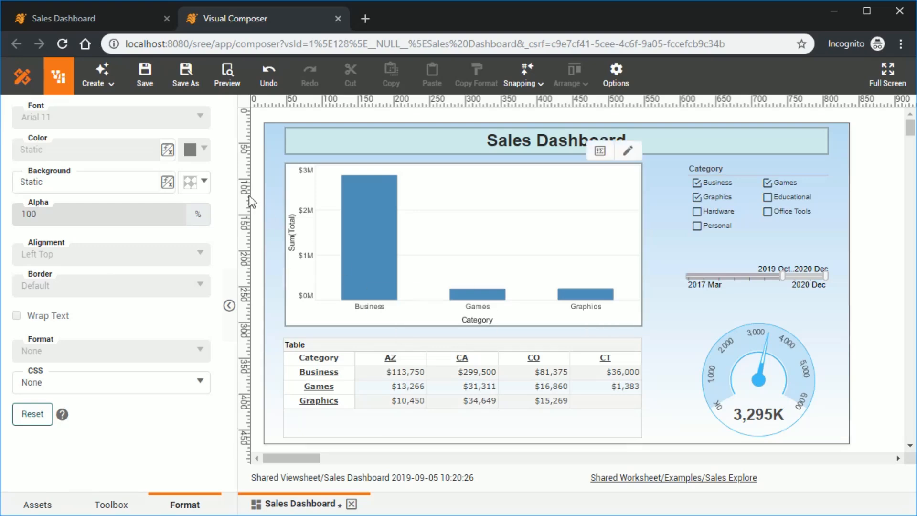
{"action": "left_click", "coordinate": [146, 87]}
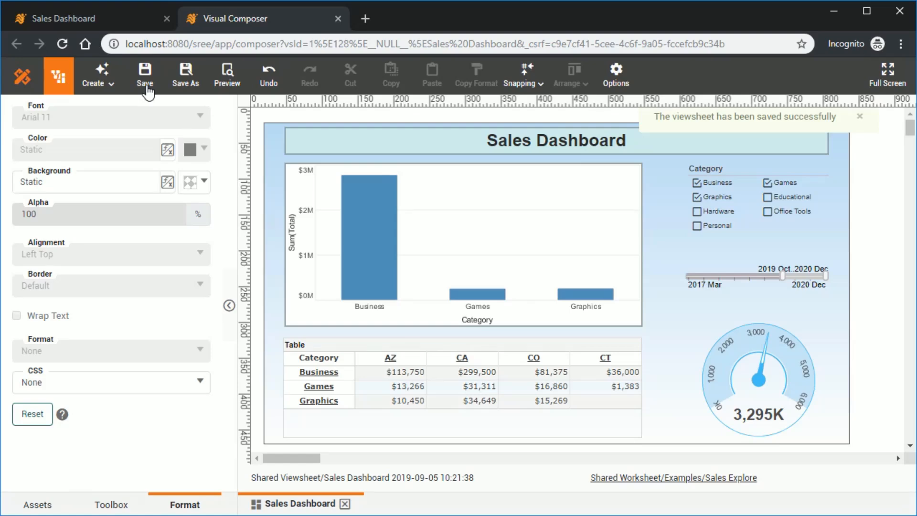
- Reopen the Sales Dashboard in the portal and collapse the repository tree to check how the dashboard scales to the screen
{"action": "left_click", "coordinate": [121, 13]}
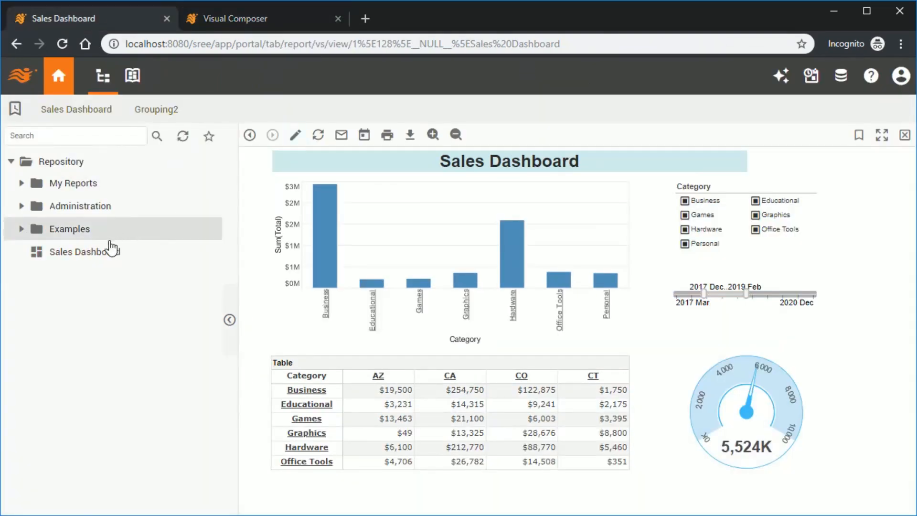
{"action": "left_click", "coordinate": [97, 255]}
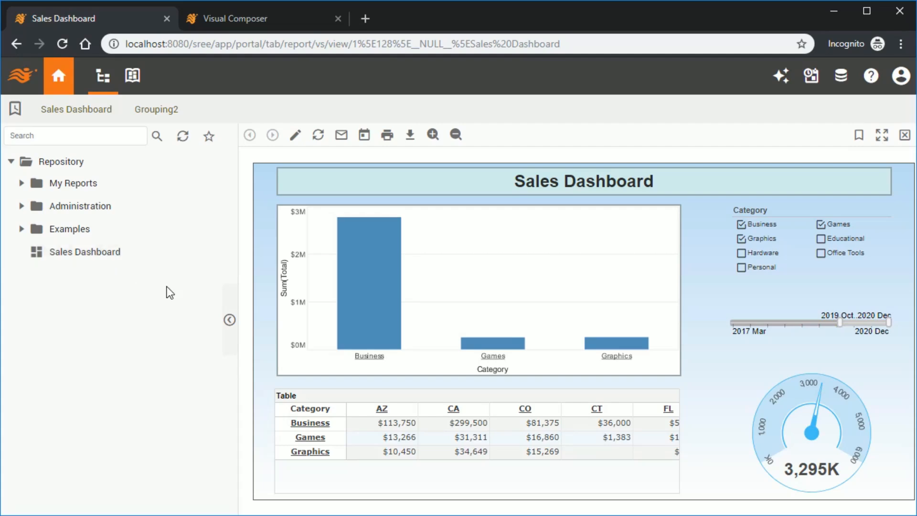
{"action": "left_click", "coordinate": [229, 319]}
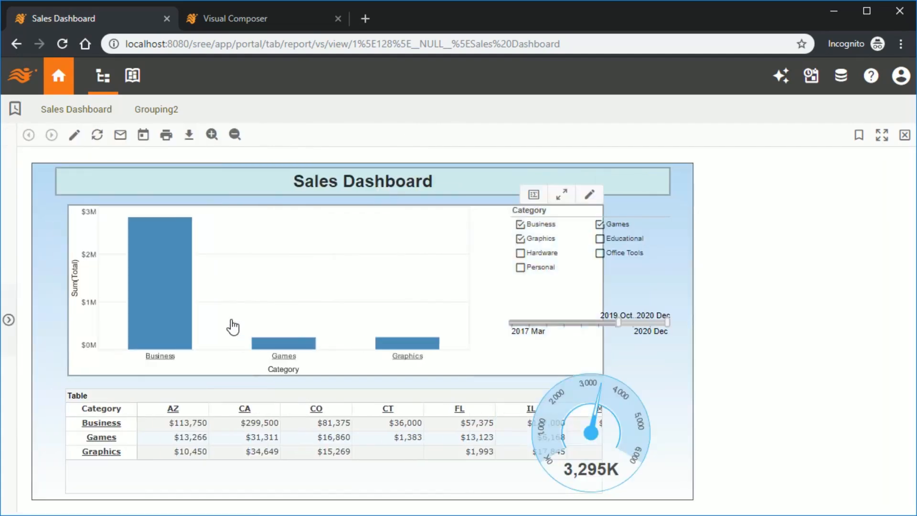
- Back in Visual Composer, add a device layout named Medium Device for the Medium devices class in the viewsheet's layout options
{"action": "left_click", "coordinate": [228, 19]}
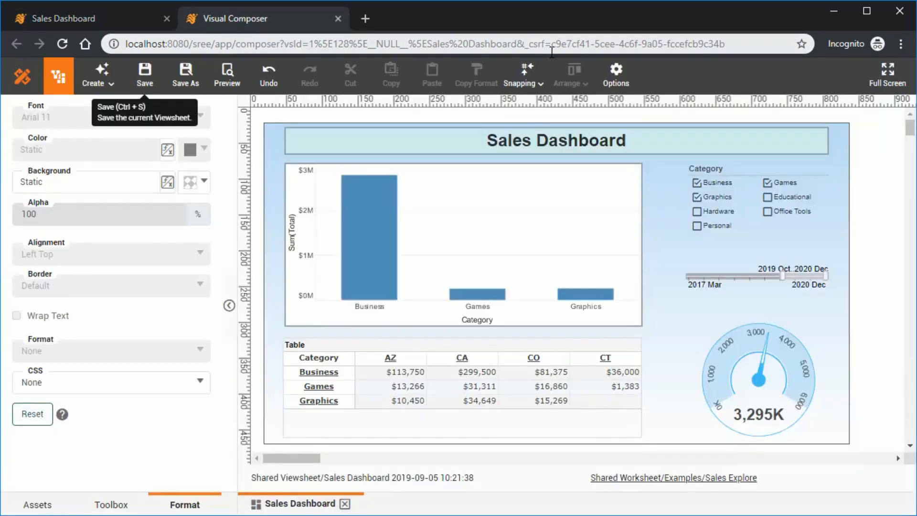
{"action": "left_click", "coordinate": [615, 77]}
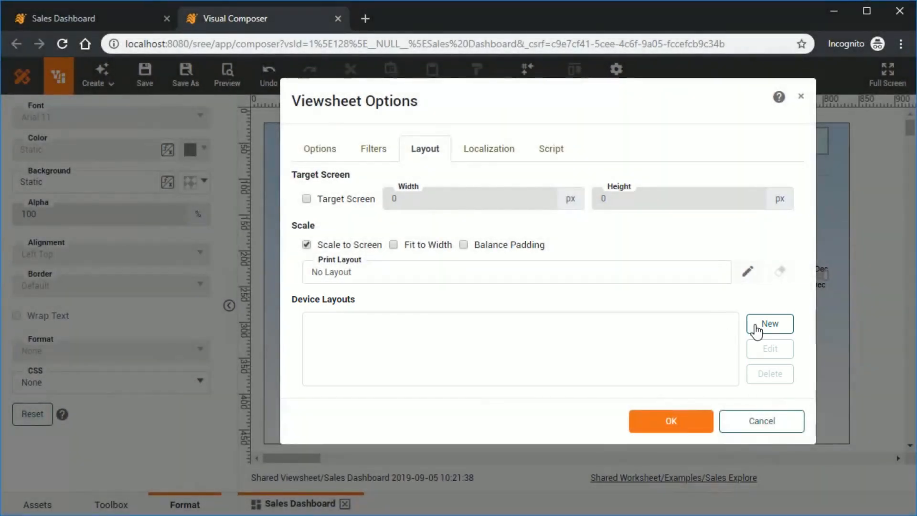
{"action": "left_click", "coordinate": [760, 327]}
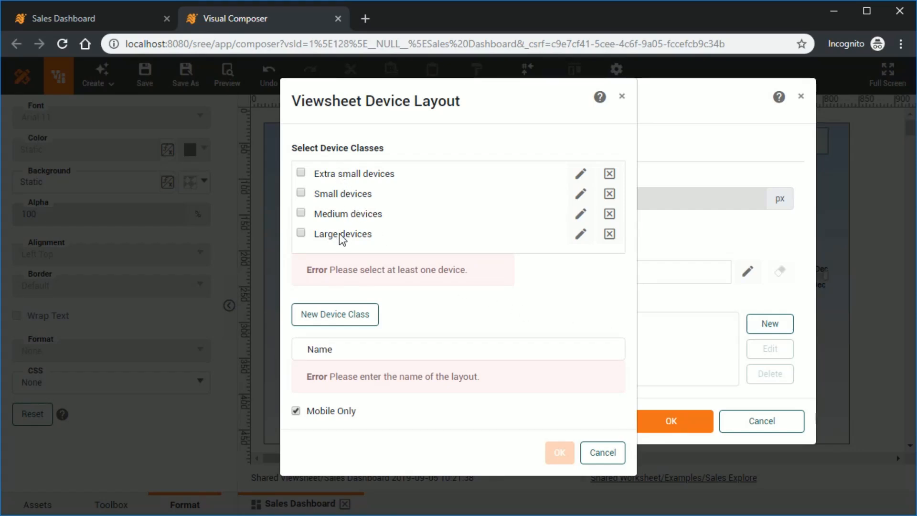
{"action": "mouse_move", "coordinate": [339, 233]}
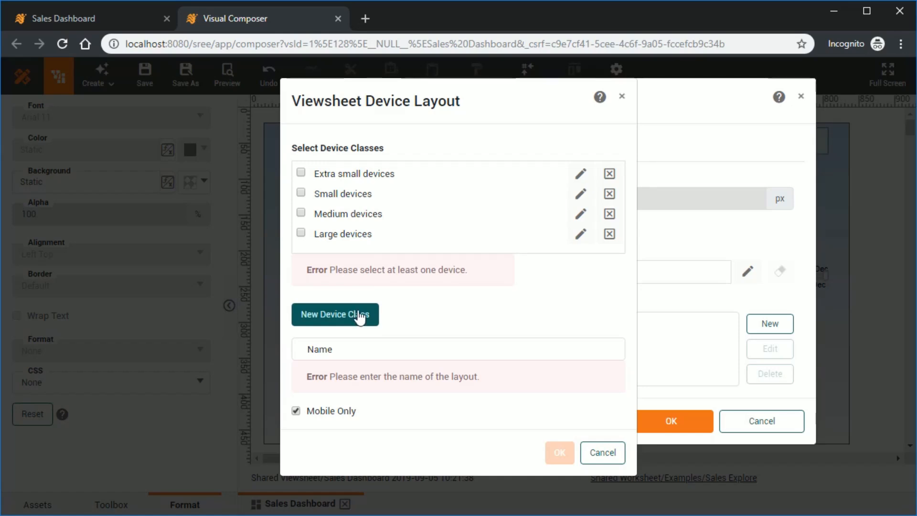
{"action": "left_click", "coordinate": [301, 212]}
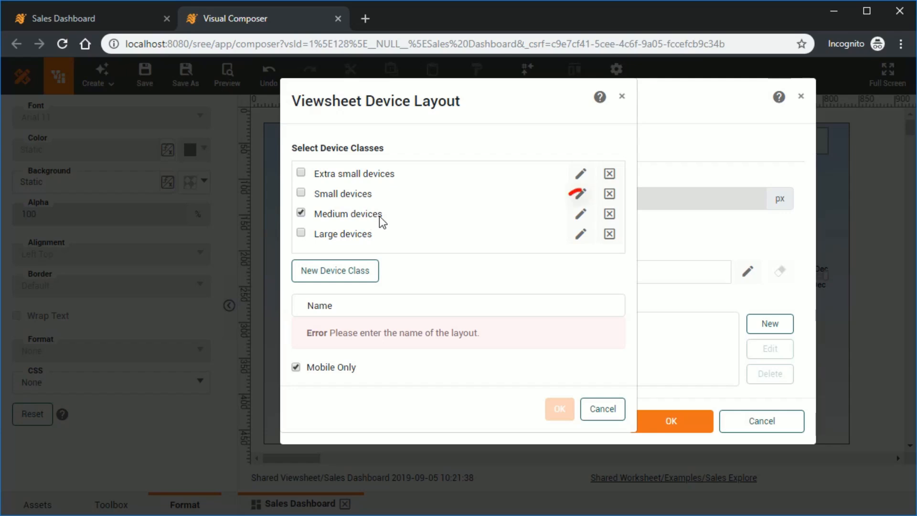
{"action": "left_click", "coordinate": [580, 216]}
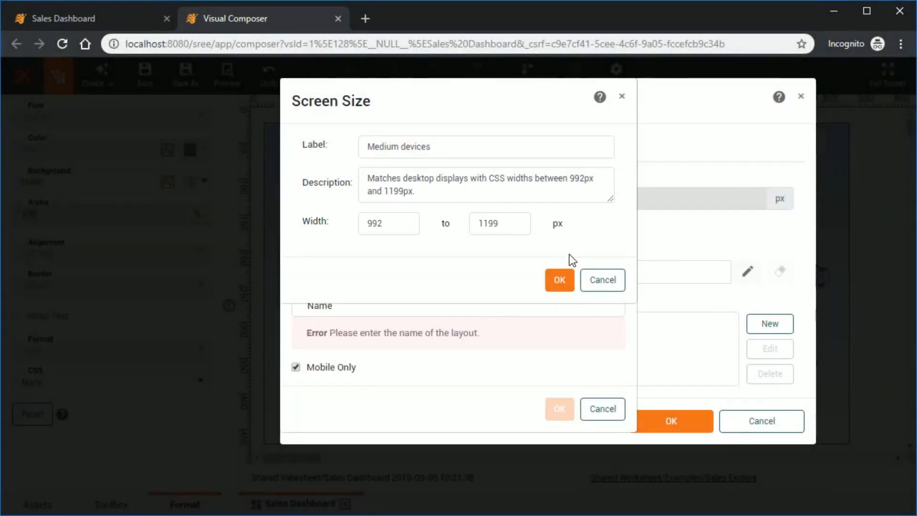
{"action": "left_click", "coordinate": [603, 280]}
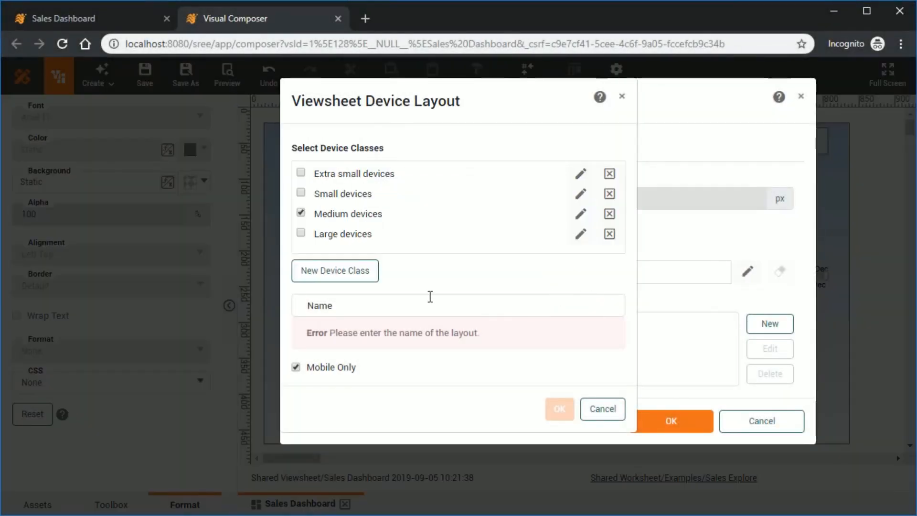
{"action": "left_click", "coordinate": [349, 302]}
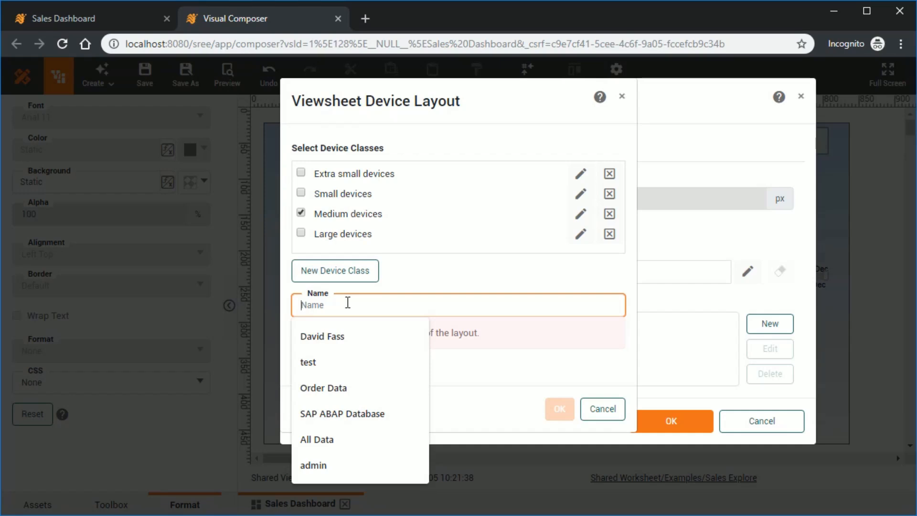
{"action": "type", "text": "Medium "}
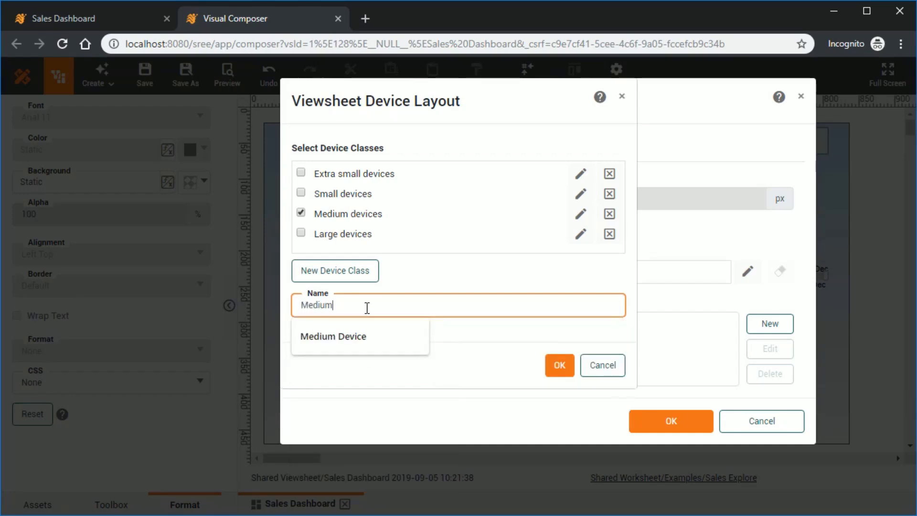
{"action": "type", "text": "Device"}
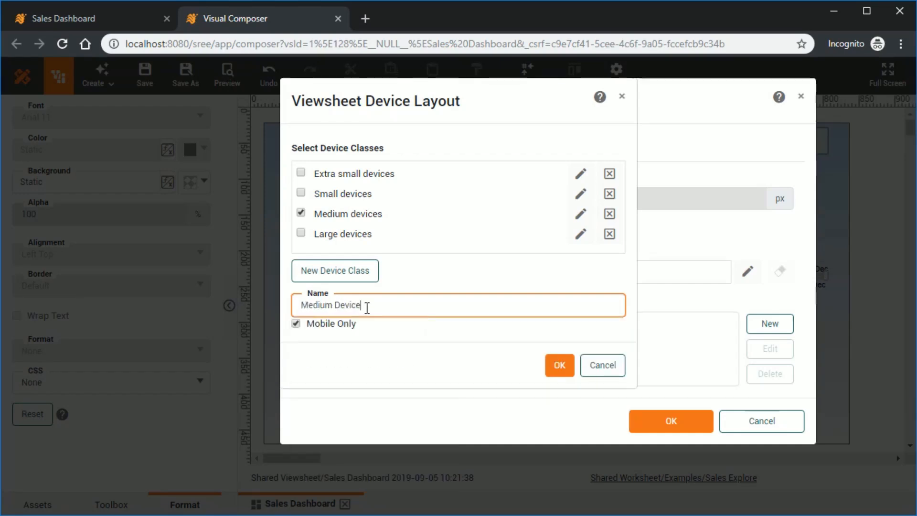
{"action": "left_click", "coordinate": [559, 365]}
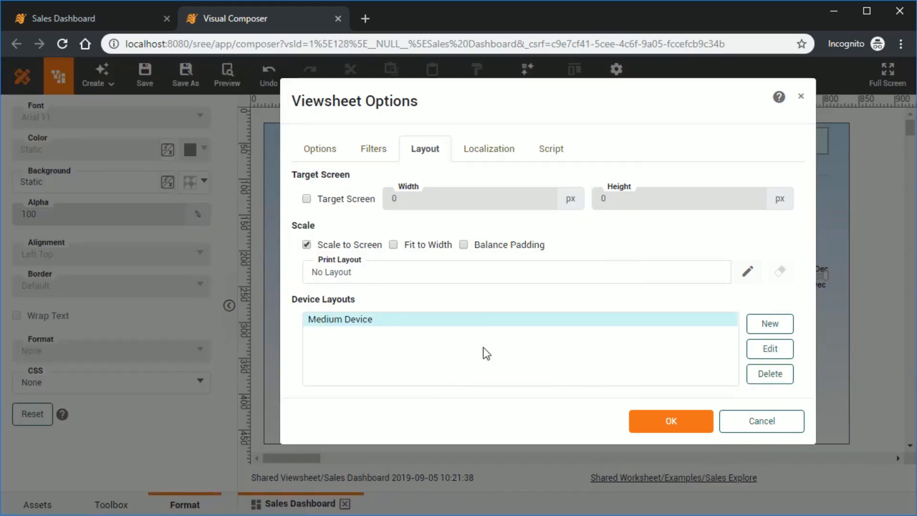
- Add a second device layout named Small Device for the Extra small devices class, and apply the viewsheet options
{"action": "left_click", "coordinate": [767, 326]}
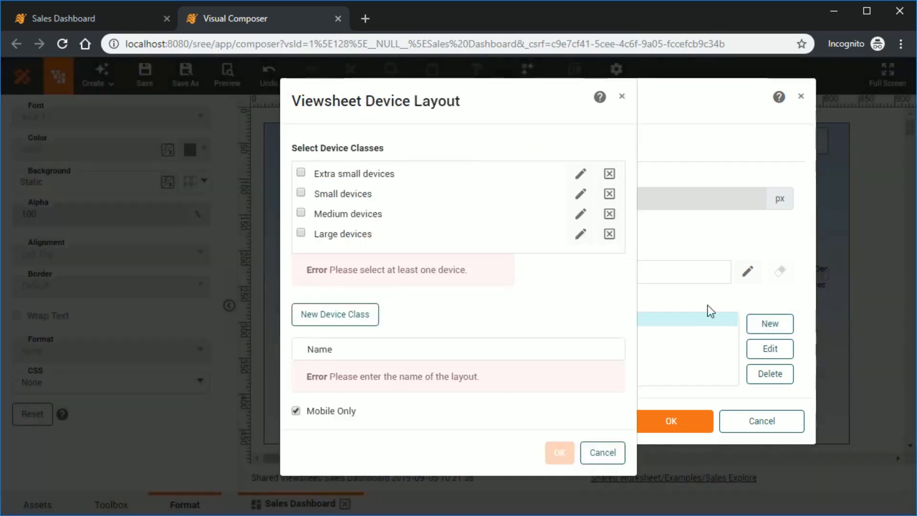
{"action": "left_click", "coordinate": [301, 173]}
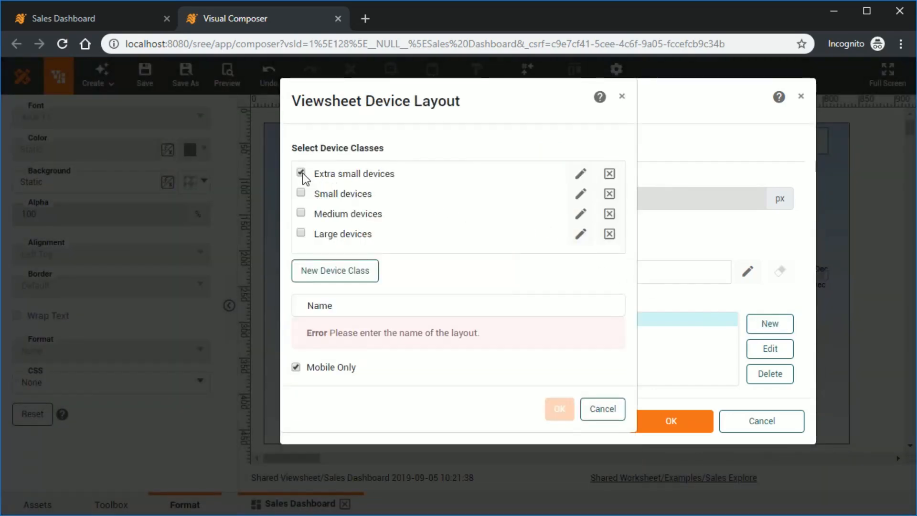
{"action": "left_click", "coordinate": [365, 305]}
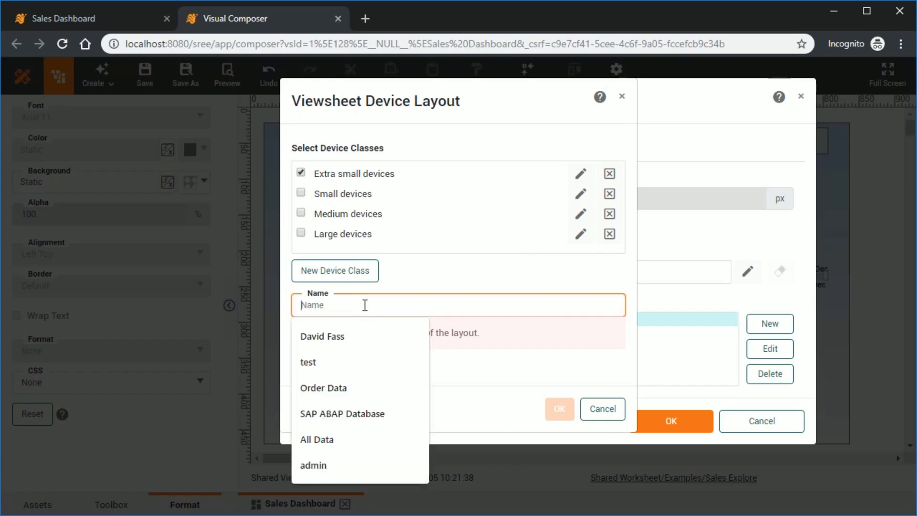
{"action": "type", "text": "Small D"}
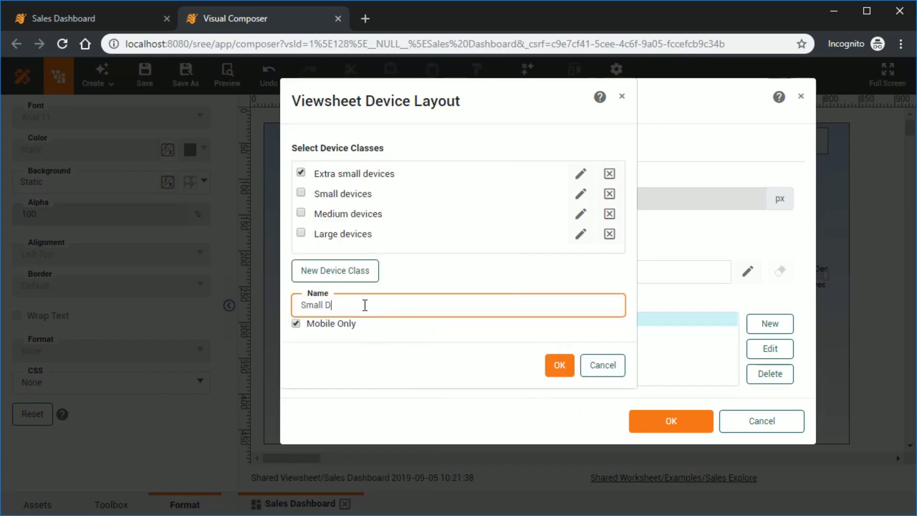
{"action": "type", "text": "evice"}
{"action": "left_click", "coordinate": [555, 369]}
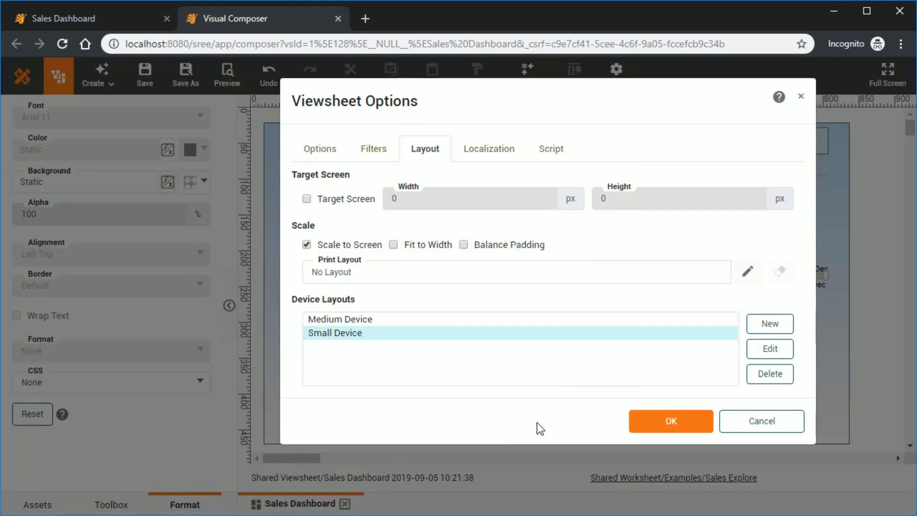
{"action": "left_click", "coordinate": [690, 424]}
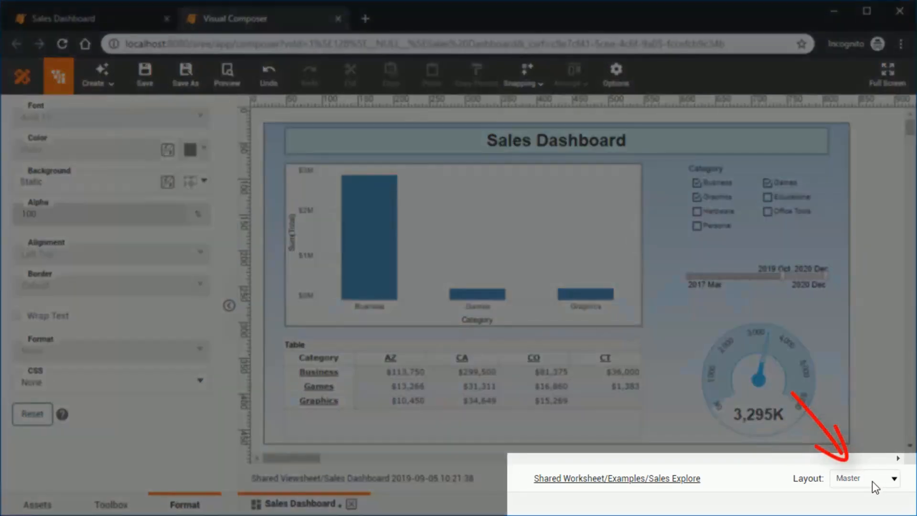
- View the components available in the Medium Device layout, and return to the Master layout
{"action": "left_click", "coordinate": [872, 480]}
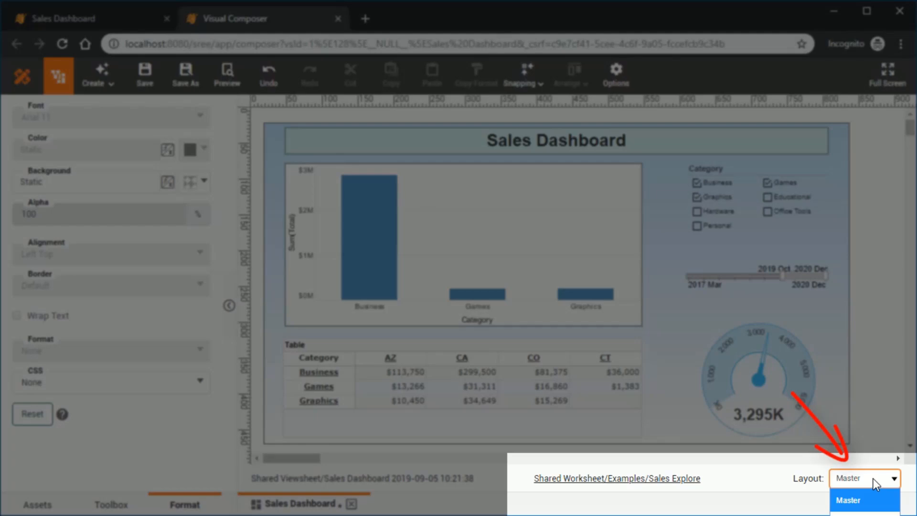
{"action": "left_click", "coordinate": [873, 512]}
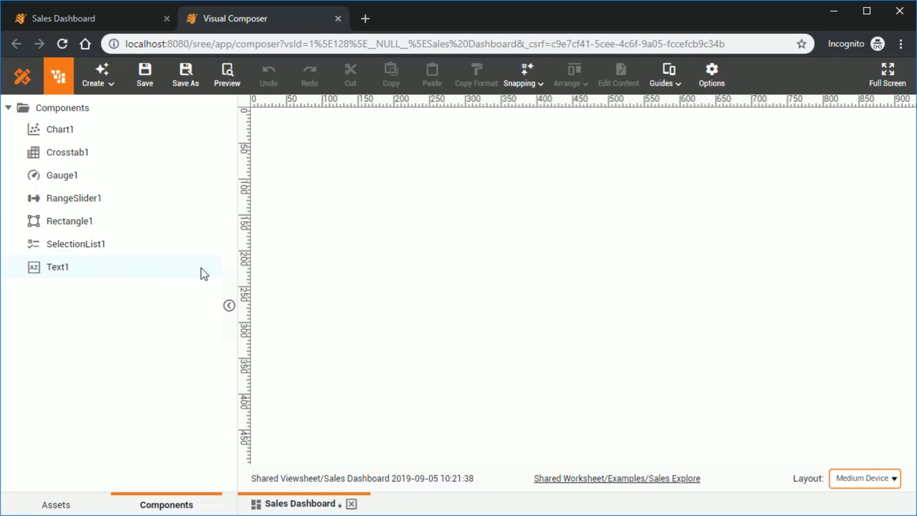
{"action": "left_click", "coordinate": [860, 476]}
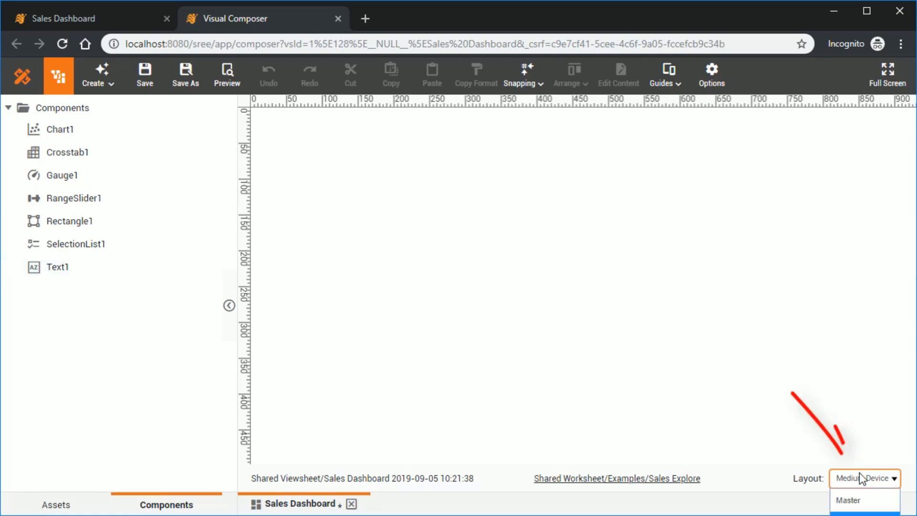
{"action": "left_click", "coordinate": [860, 499]}
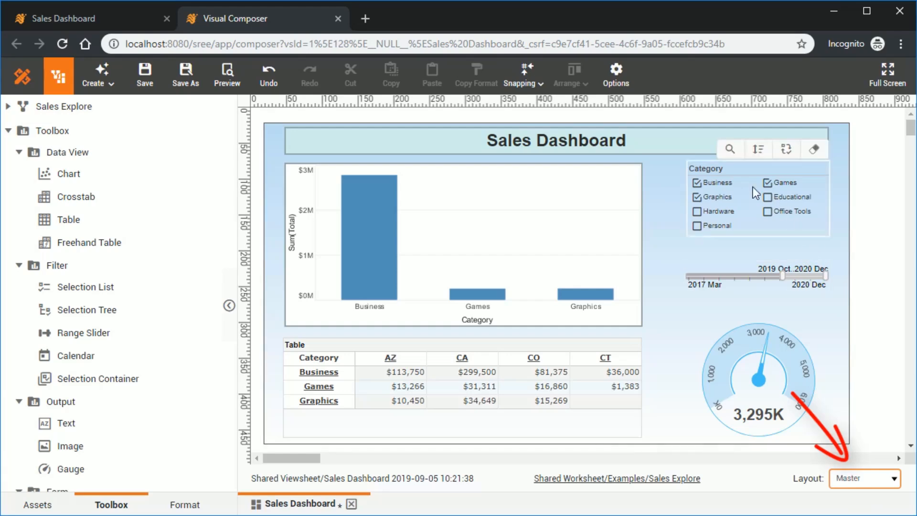
- Rename the bar chart component as Sales Chart in its properties
{"action": "right_click", "coordinate": [479, 206]}
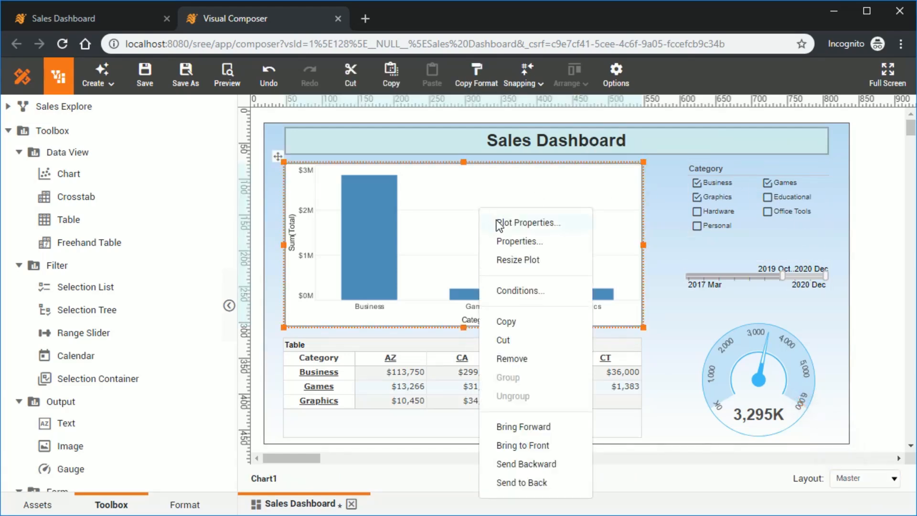
{"action": "left_click", "coordinate": [562, 245]}
{"action": "double_click", "coordinate": [75, 214]}
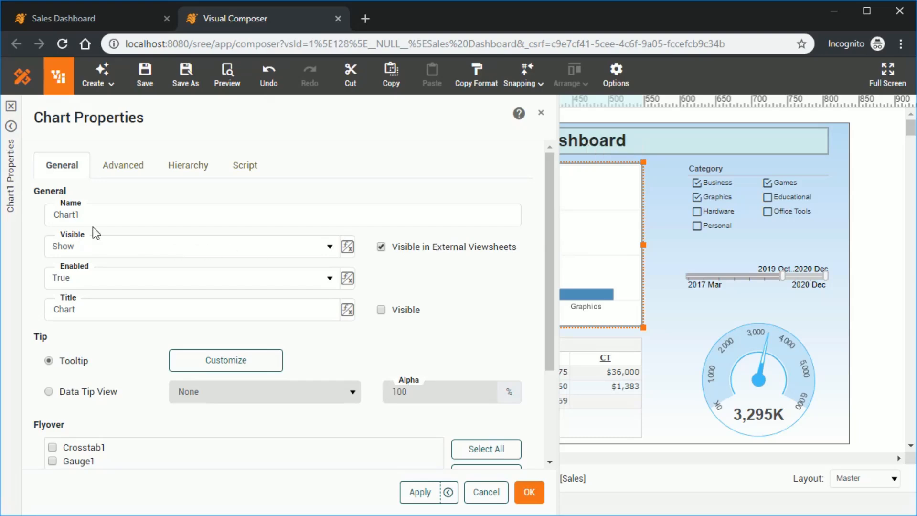
{"action": "type", "text": "Sales Chart"}
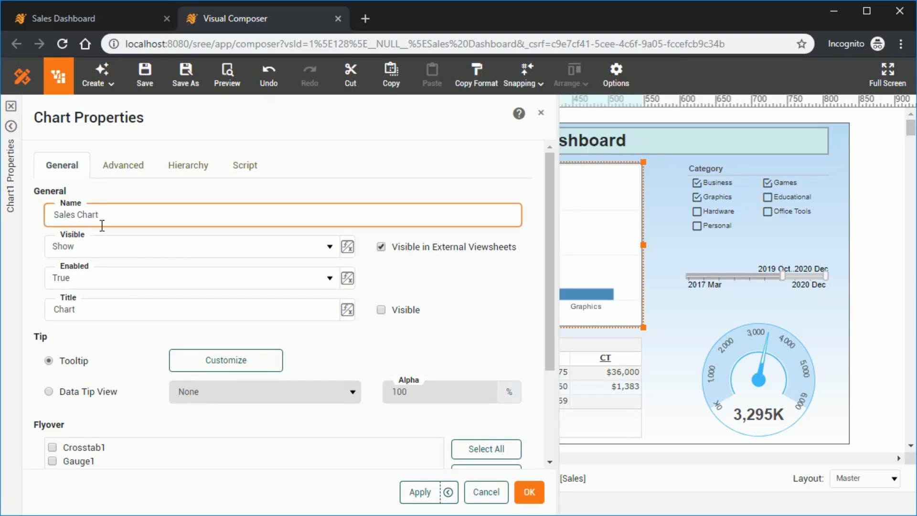
{"action": "left_click", "coordinate": [530, 493]}
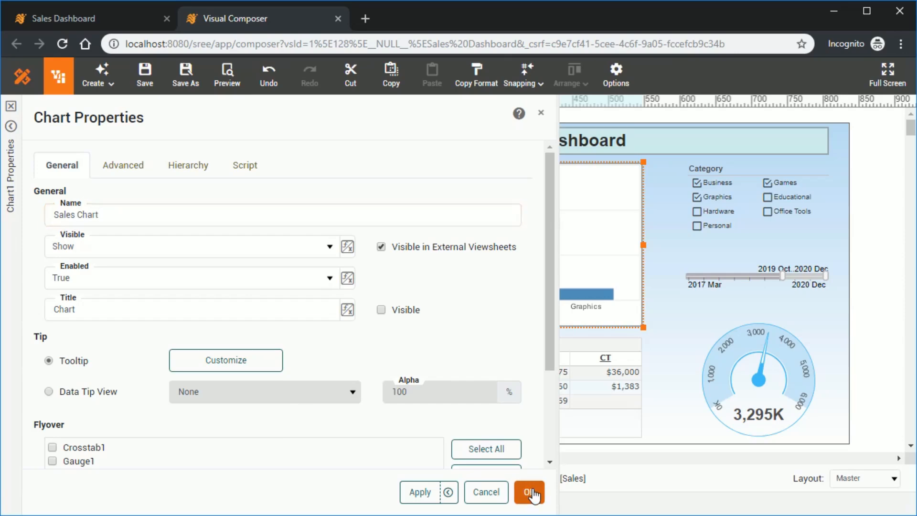
- Rename the Category selection list component as Category Selector in its properties
{"action": "right_click", "coordinate": [735, 168]}
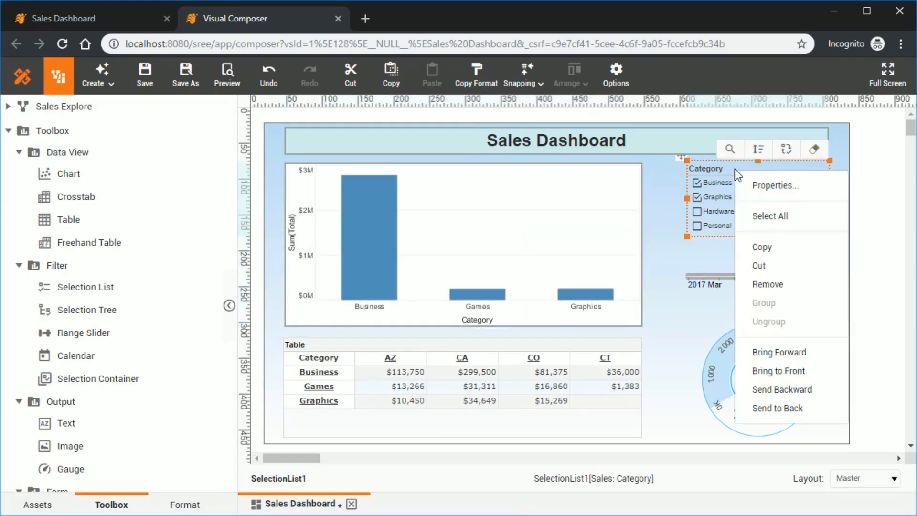
{"action": "left_click", "coordinate": [798, 188]}
{"action": "double_click", "coordinate": [153, 215]}
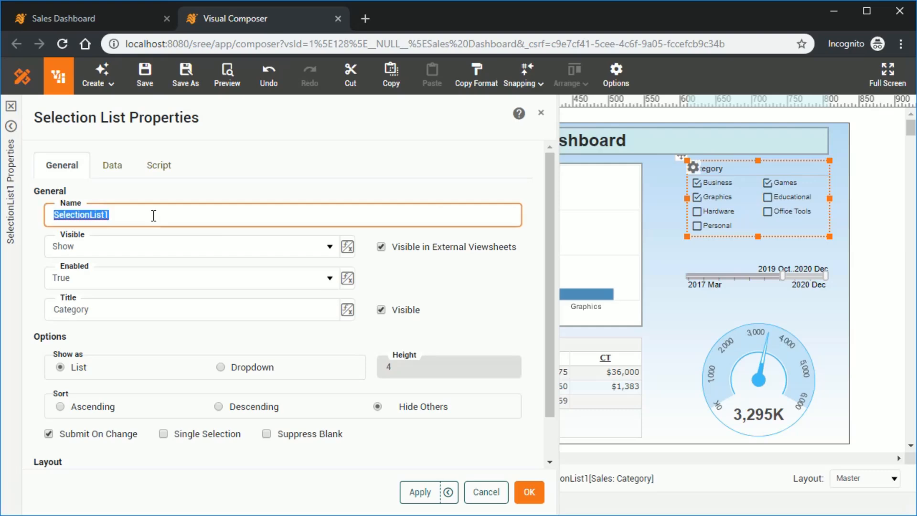
{"action": "type", "text": "Category Selector"}
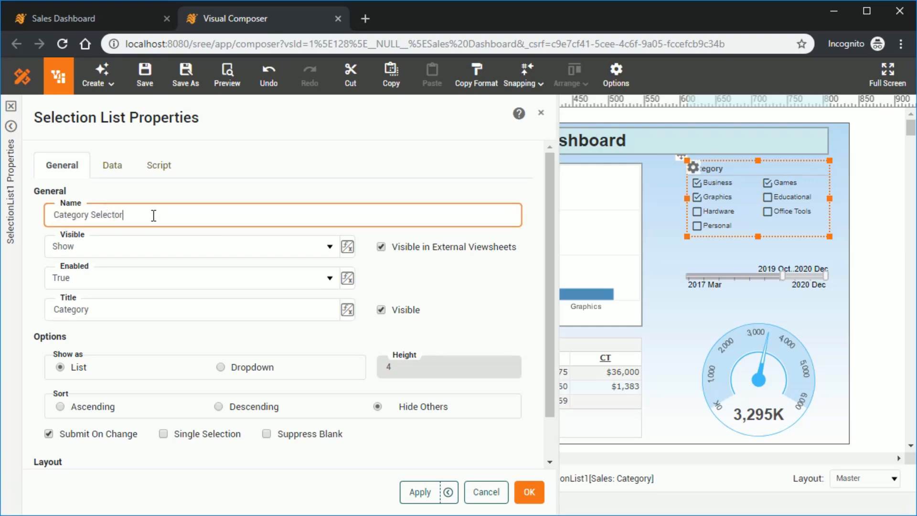
{"action": "left_click", "coordinate": [529, 492]}
- In the Medium Device layout, place the Sales Chart near the upper left of the canvas and the Category Selector beside it
{"action": "left_click", "coordinate": [859, 480]}
{"action": "left_click", "coordinate": [864, 513]}
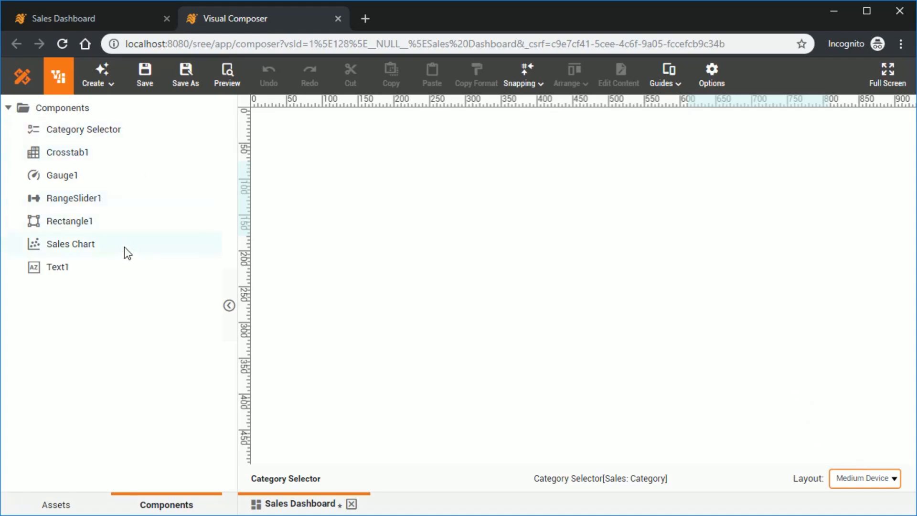
{"action": "left_click_drag", "start_coordinate": [122, 248], "coordinate": [304, 132]}
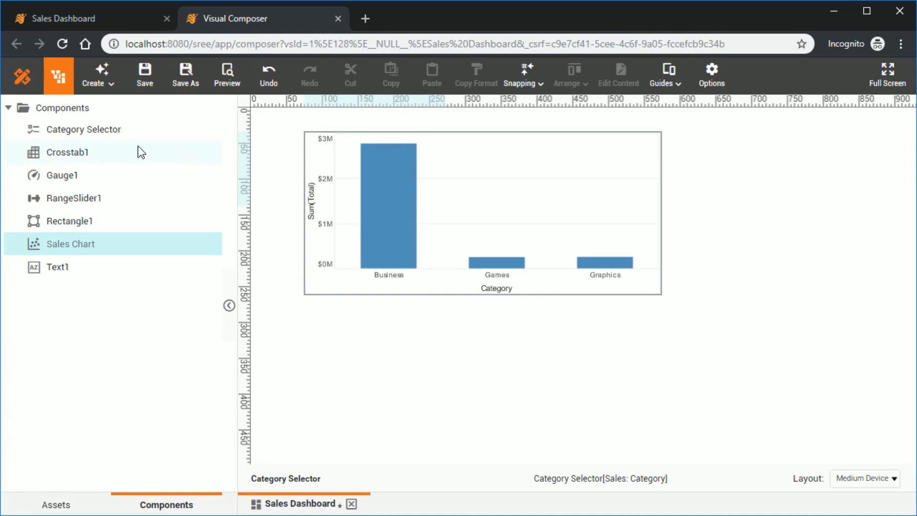
{"action": "left_click_drag", "start_coordinate": [102, 130], "coordinate": [680, 134]}
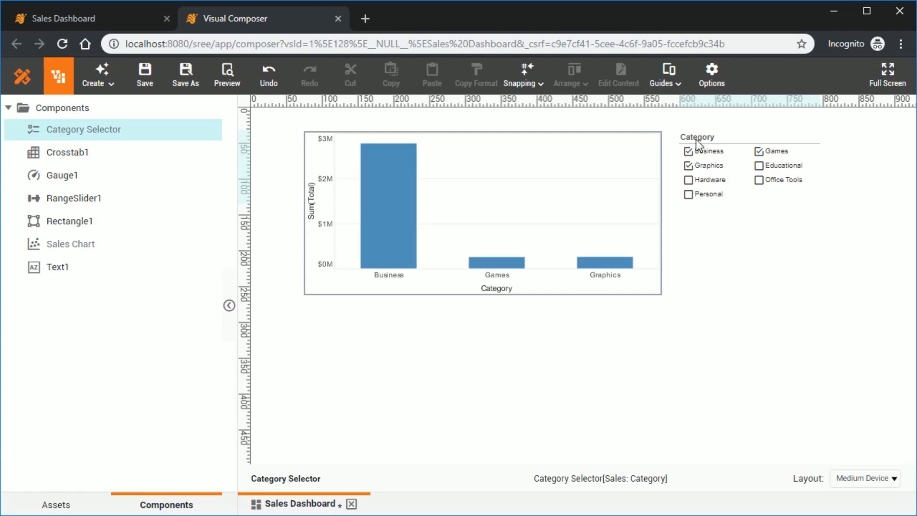
- With 4:3 Portrait guides shown, move the Category Selector below the chart, flush with its left edge, and return to the Master layout
{"action": "left_click", "coordinate": [677, 84]}
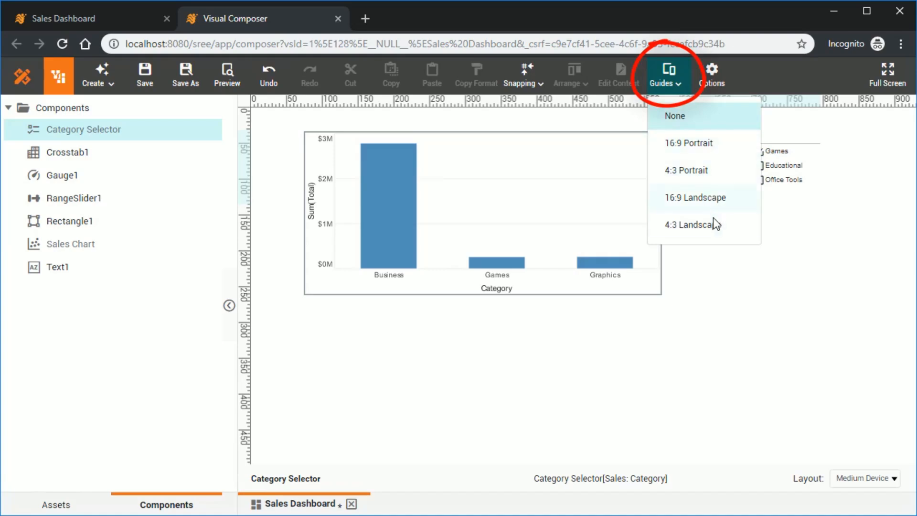
{"action": "left_click", "coordinate": [711, 179]}
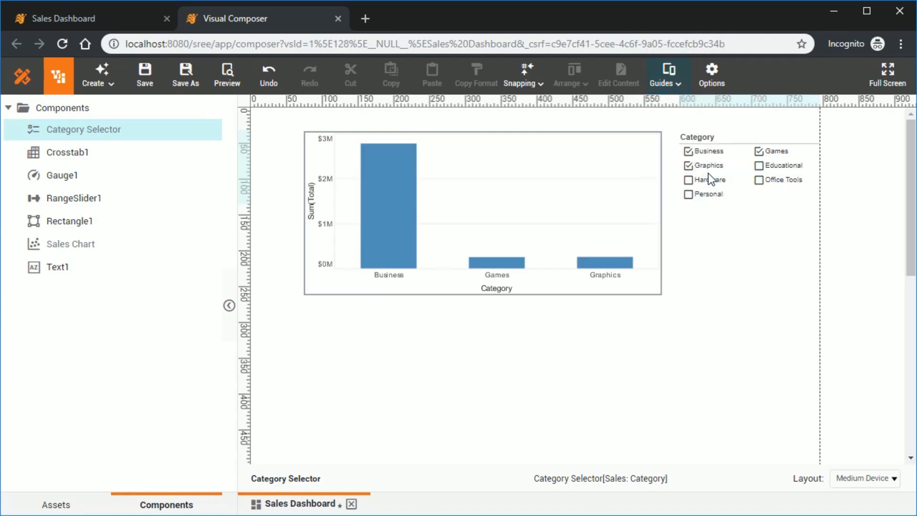
{"action": "left_click", "coordinate": [729, 141]}
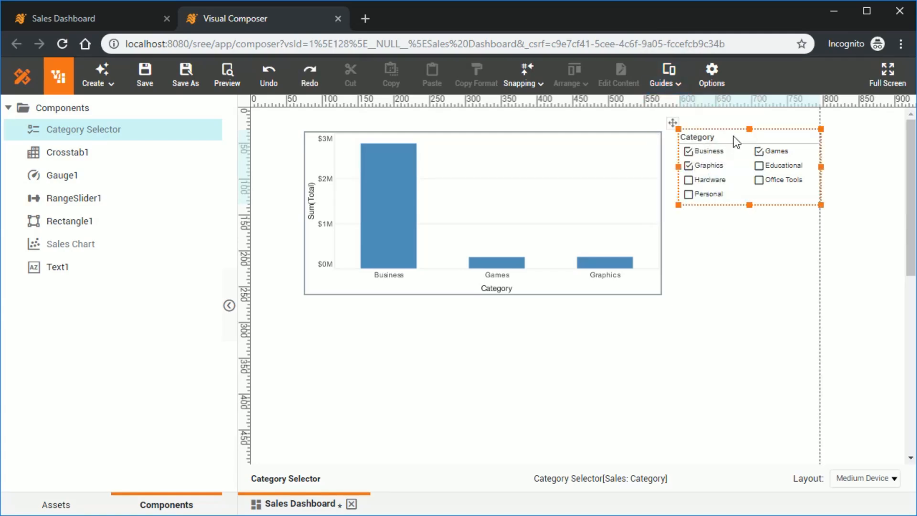
{"action": "left_click_drag", "start_coordinate": [673, 123], "coordinate": [304, 321]}
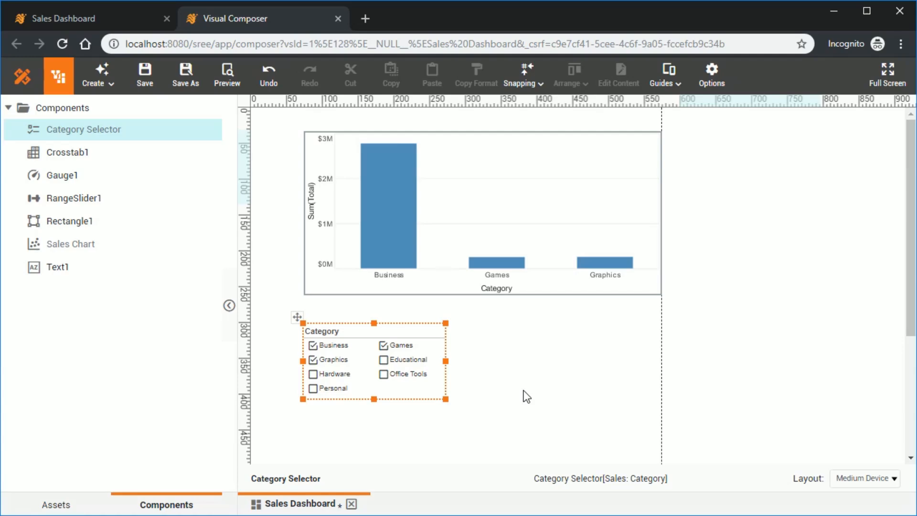
{"action": "left_click", "coordinate": [857, 476]}
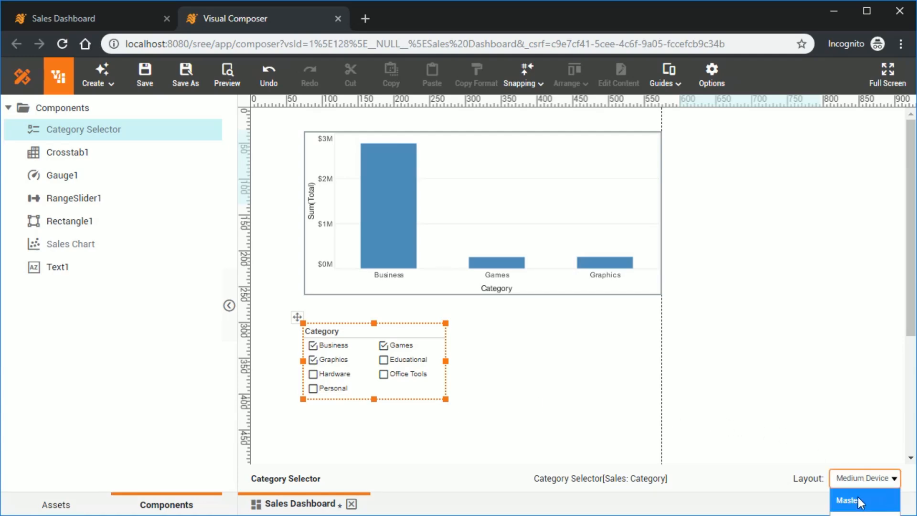
{"action": "left_click", "coordinate": [857, 497]}
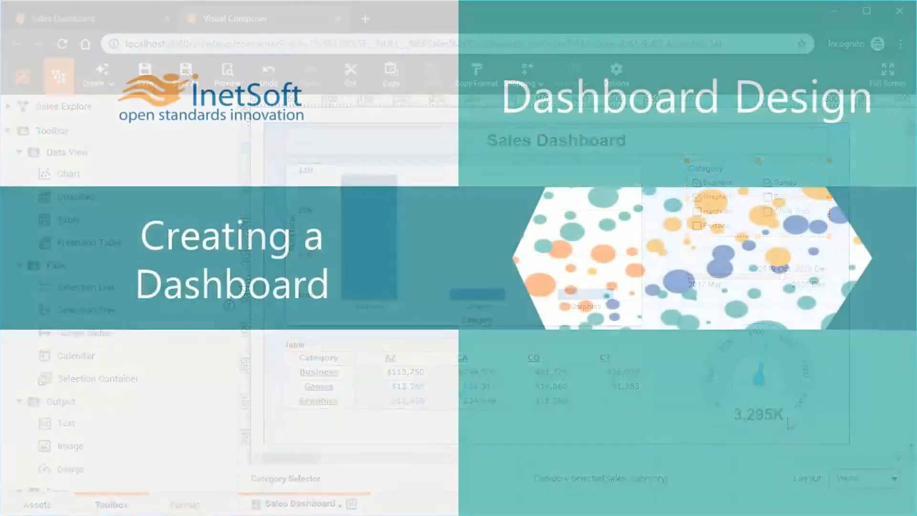